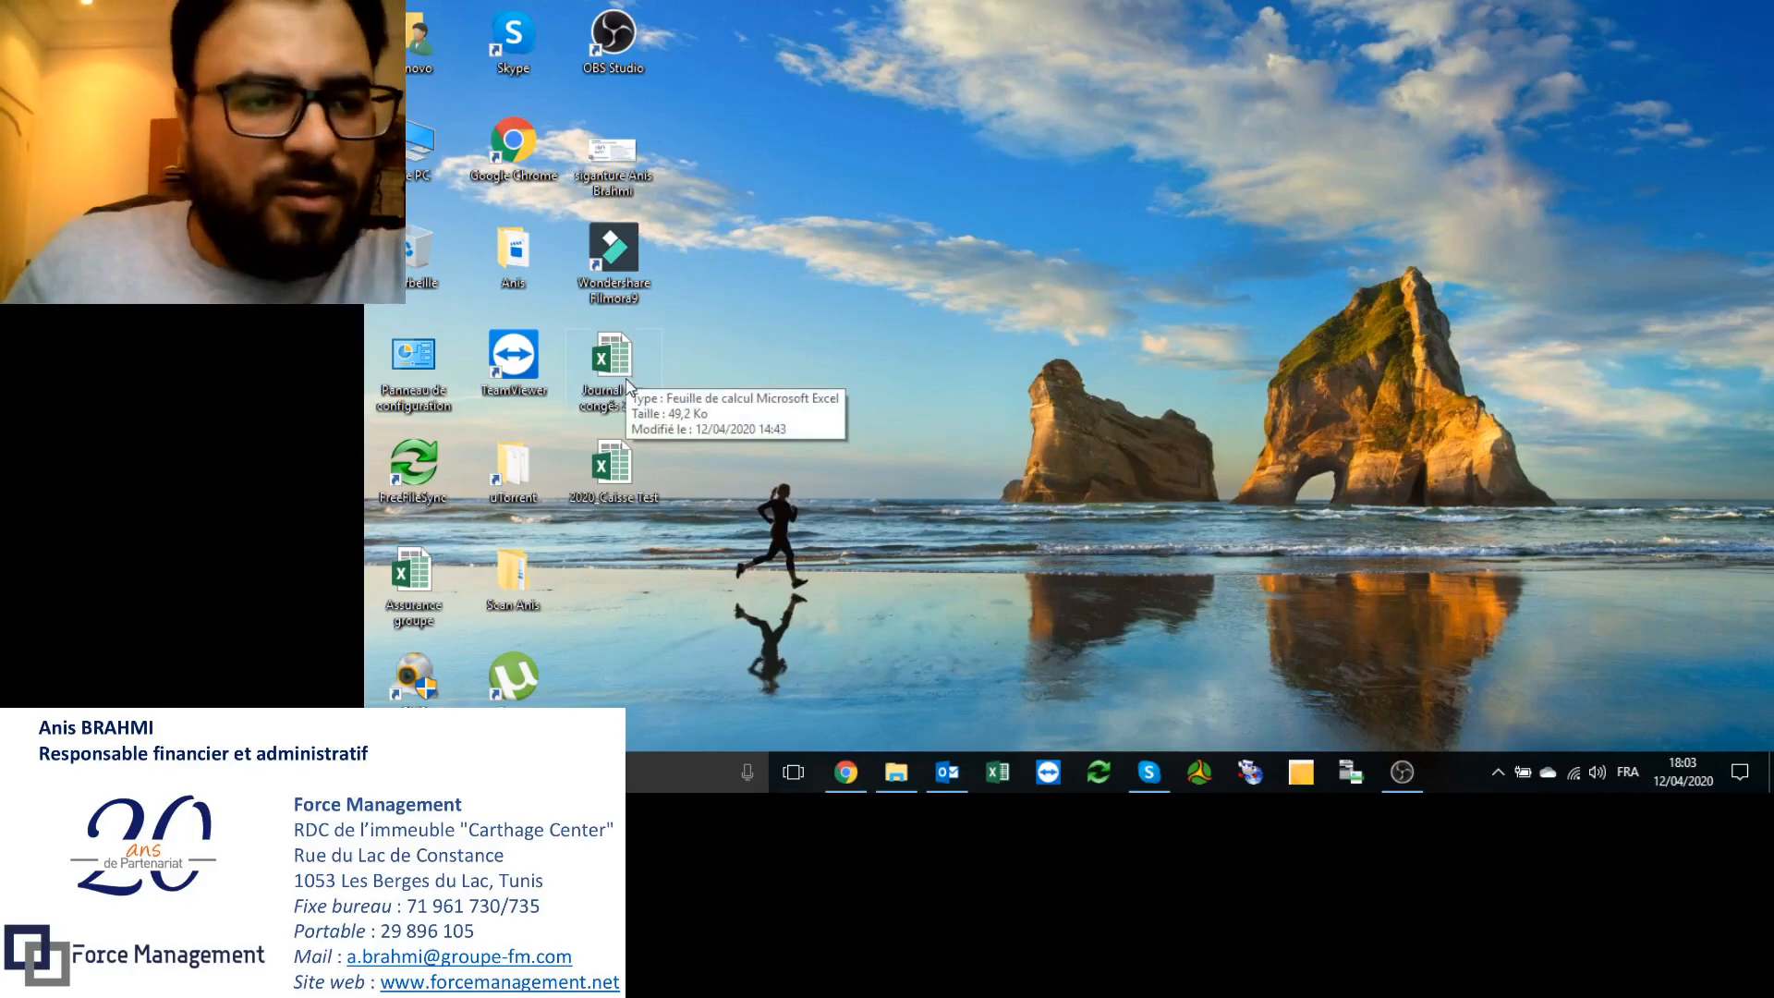
Step: Open the Journal des congés 2020 Excel file from the desktop
{"action": "left_click", "coordinate": [624, 367]}
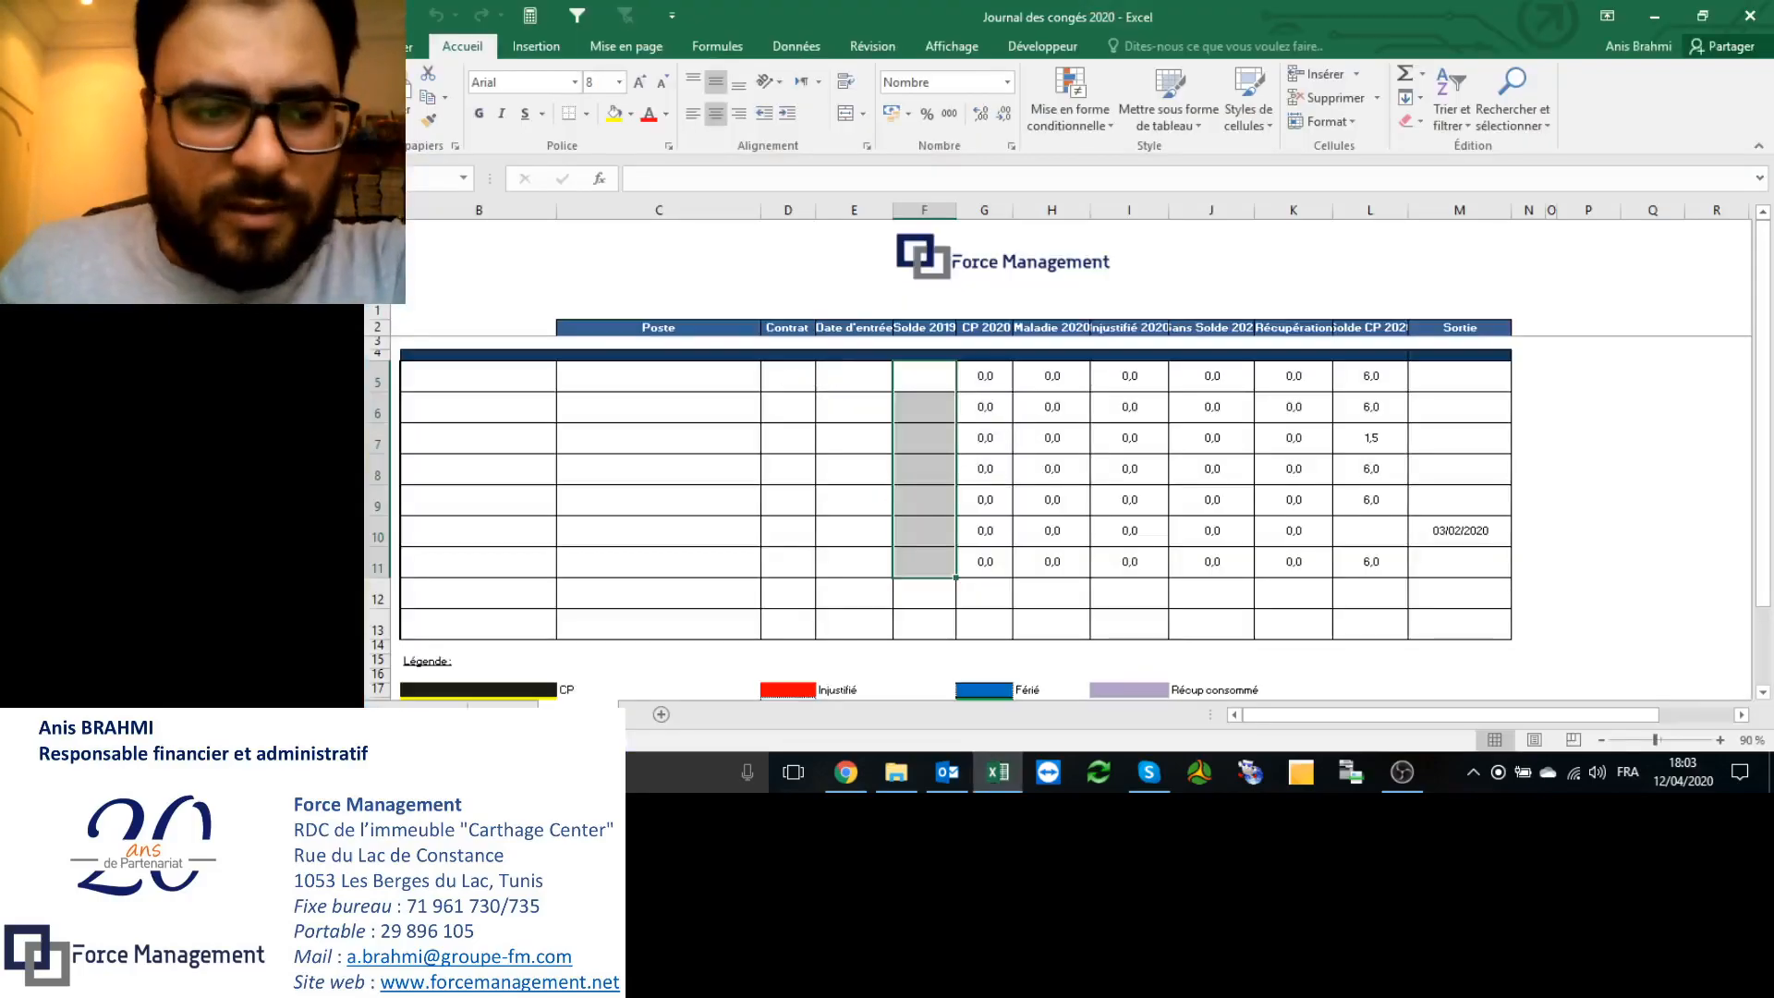
Step: On the calendar sheet, inspect the Février row and the Janvier block's CP, M, INJ, SS and RE cells
{"action": "left_click", "coordinate": [502, 714]}
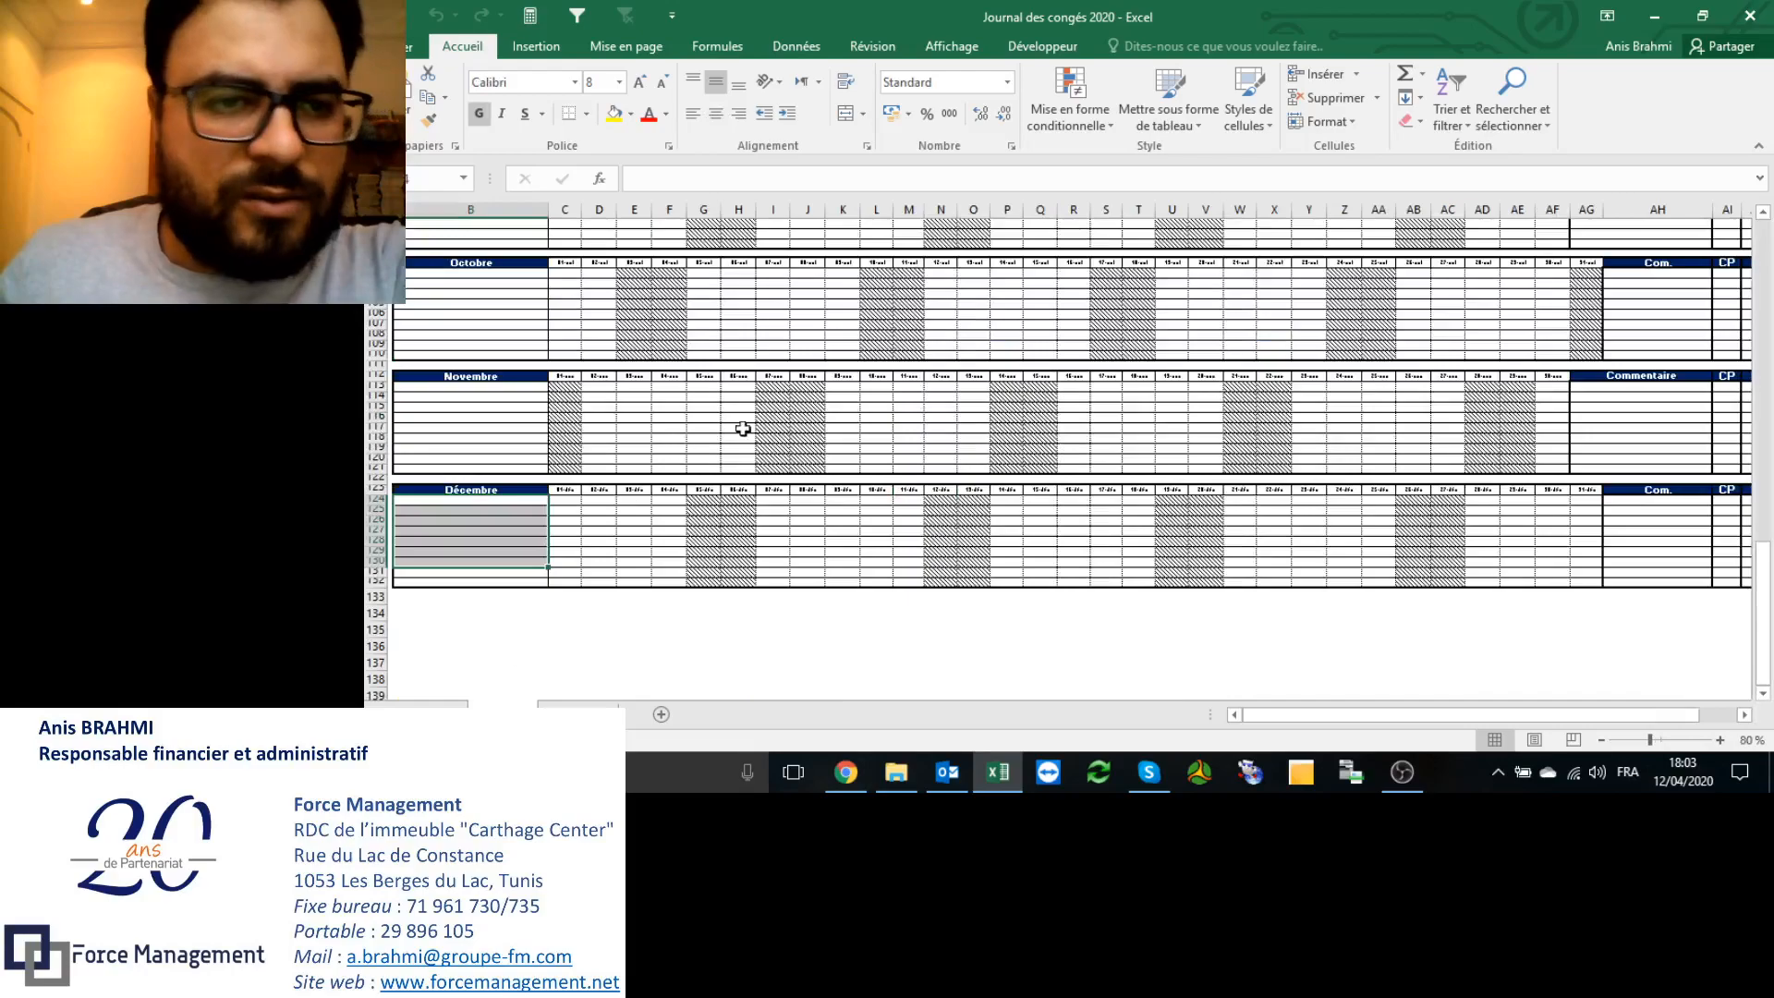
{"action": "scroll", "coordinate": [742, 429], "scroll_direction": "up", "scroll_amount": 20}
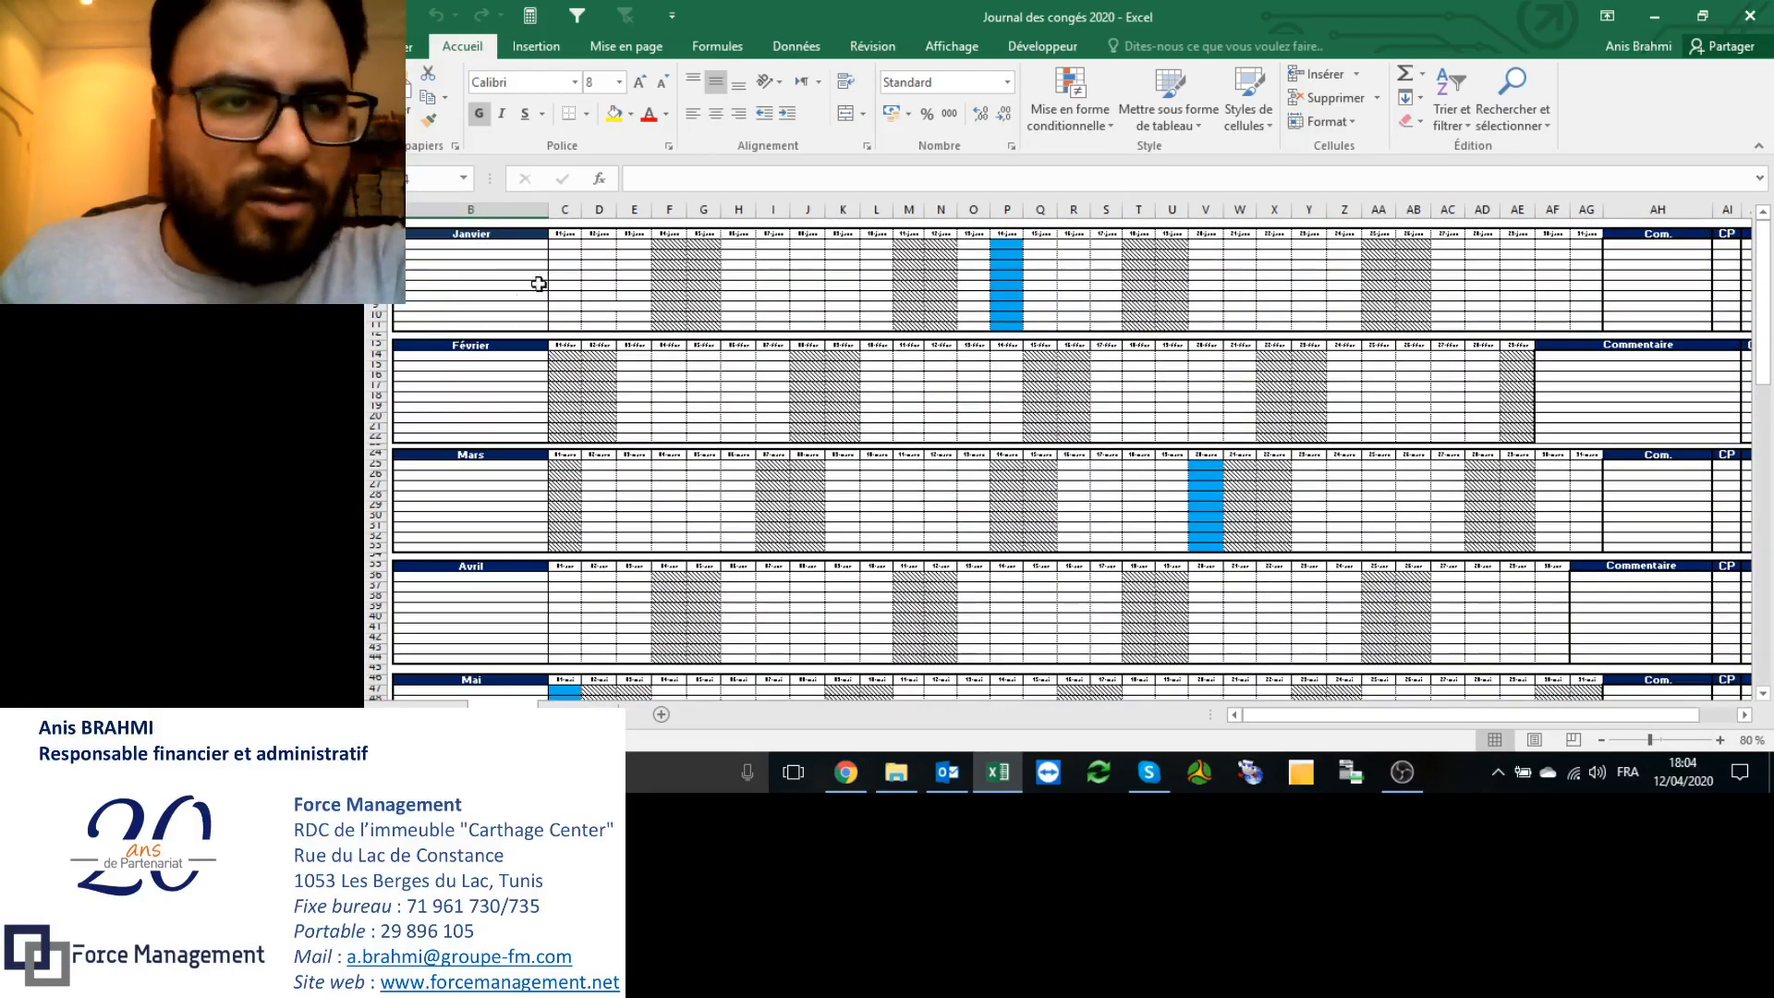
{"action": "left_click", "coordinate": [485, 395]}
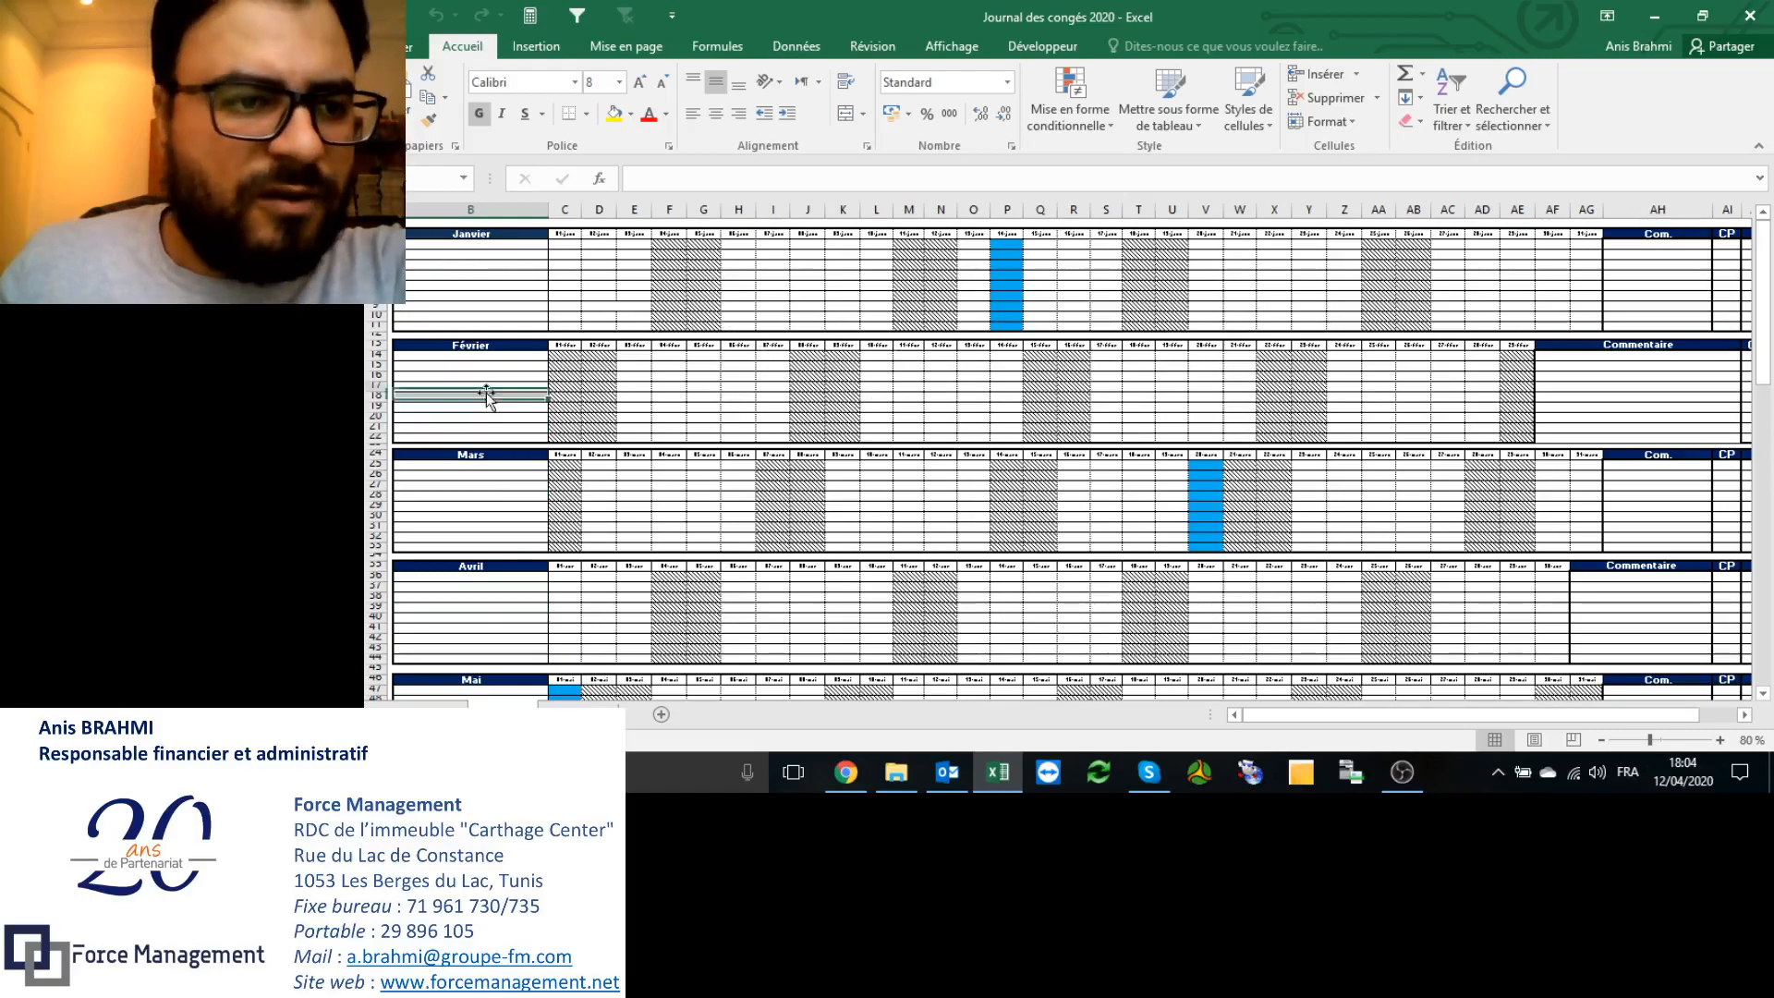
{"action": "scroll", "coordinate": [485, 394], "scroll_direction": "down", "scroll_amount": 19}
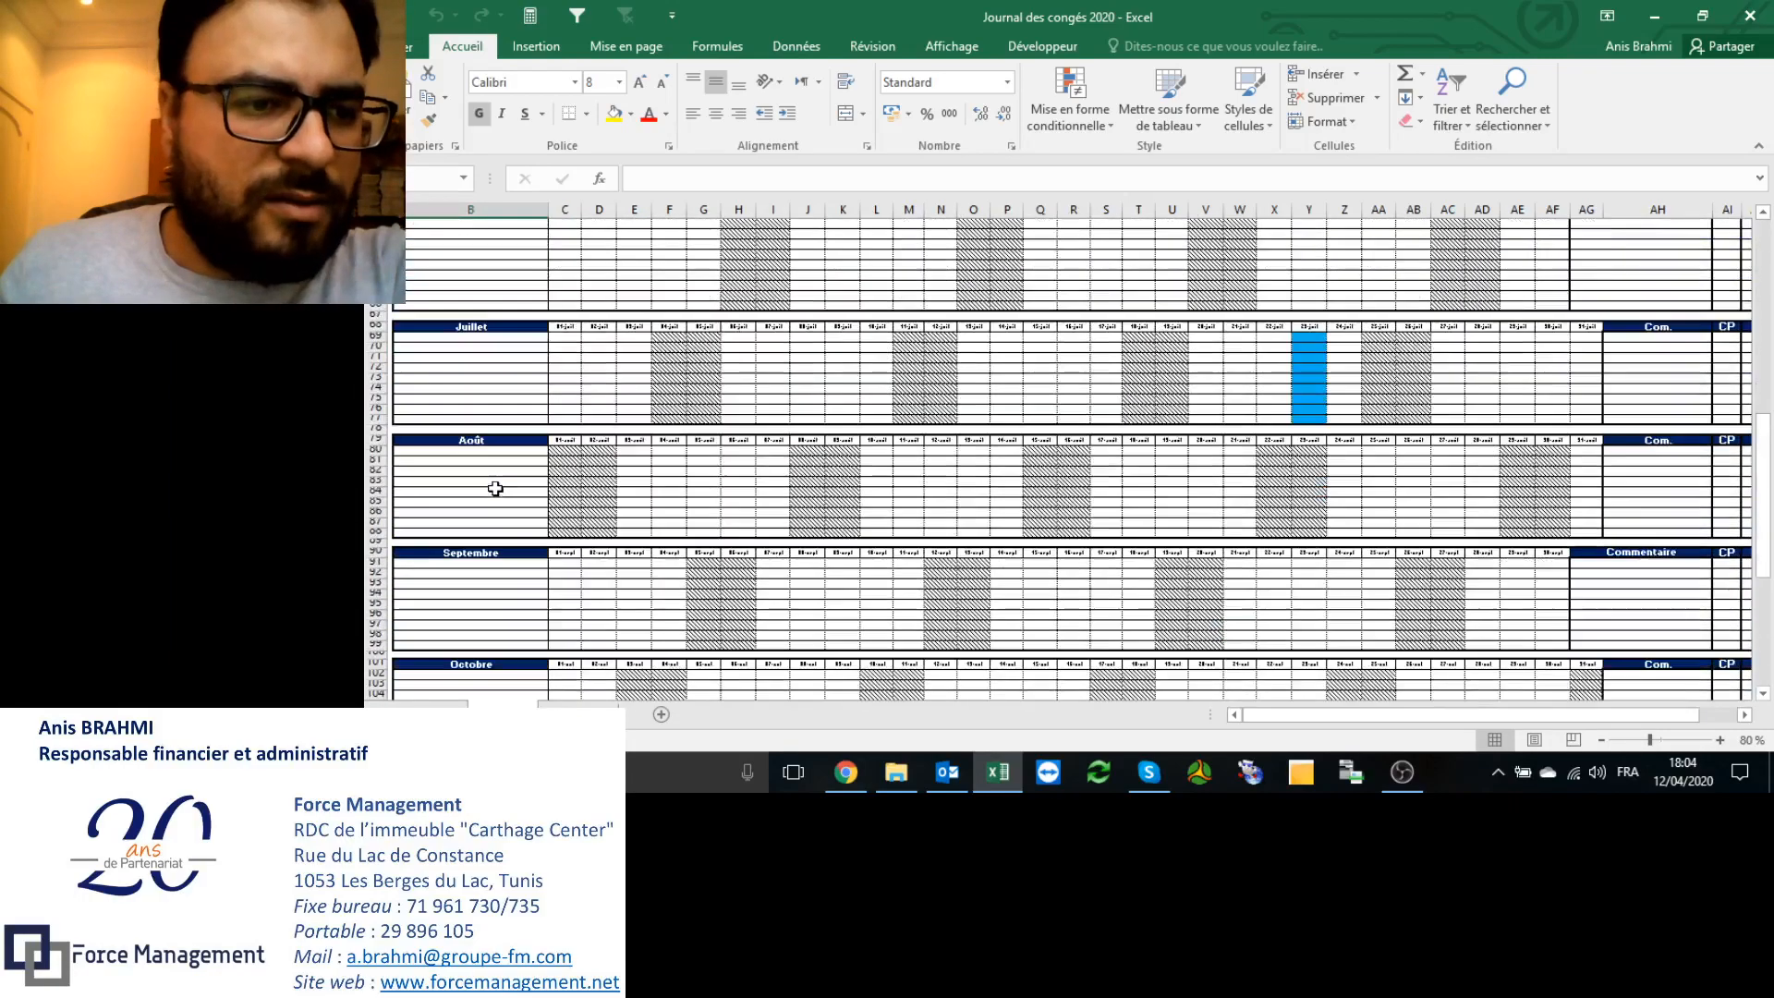
{"action": "scroll", "coordinate": [495, 488], "scroll_direction": "up", "scroll_amount": 19}
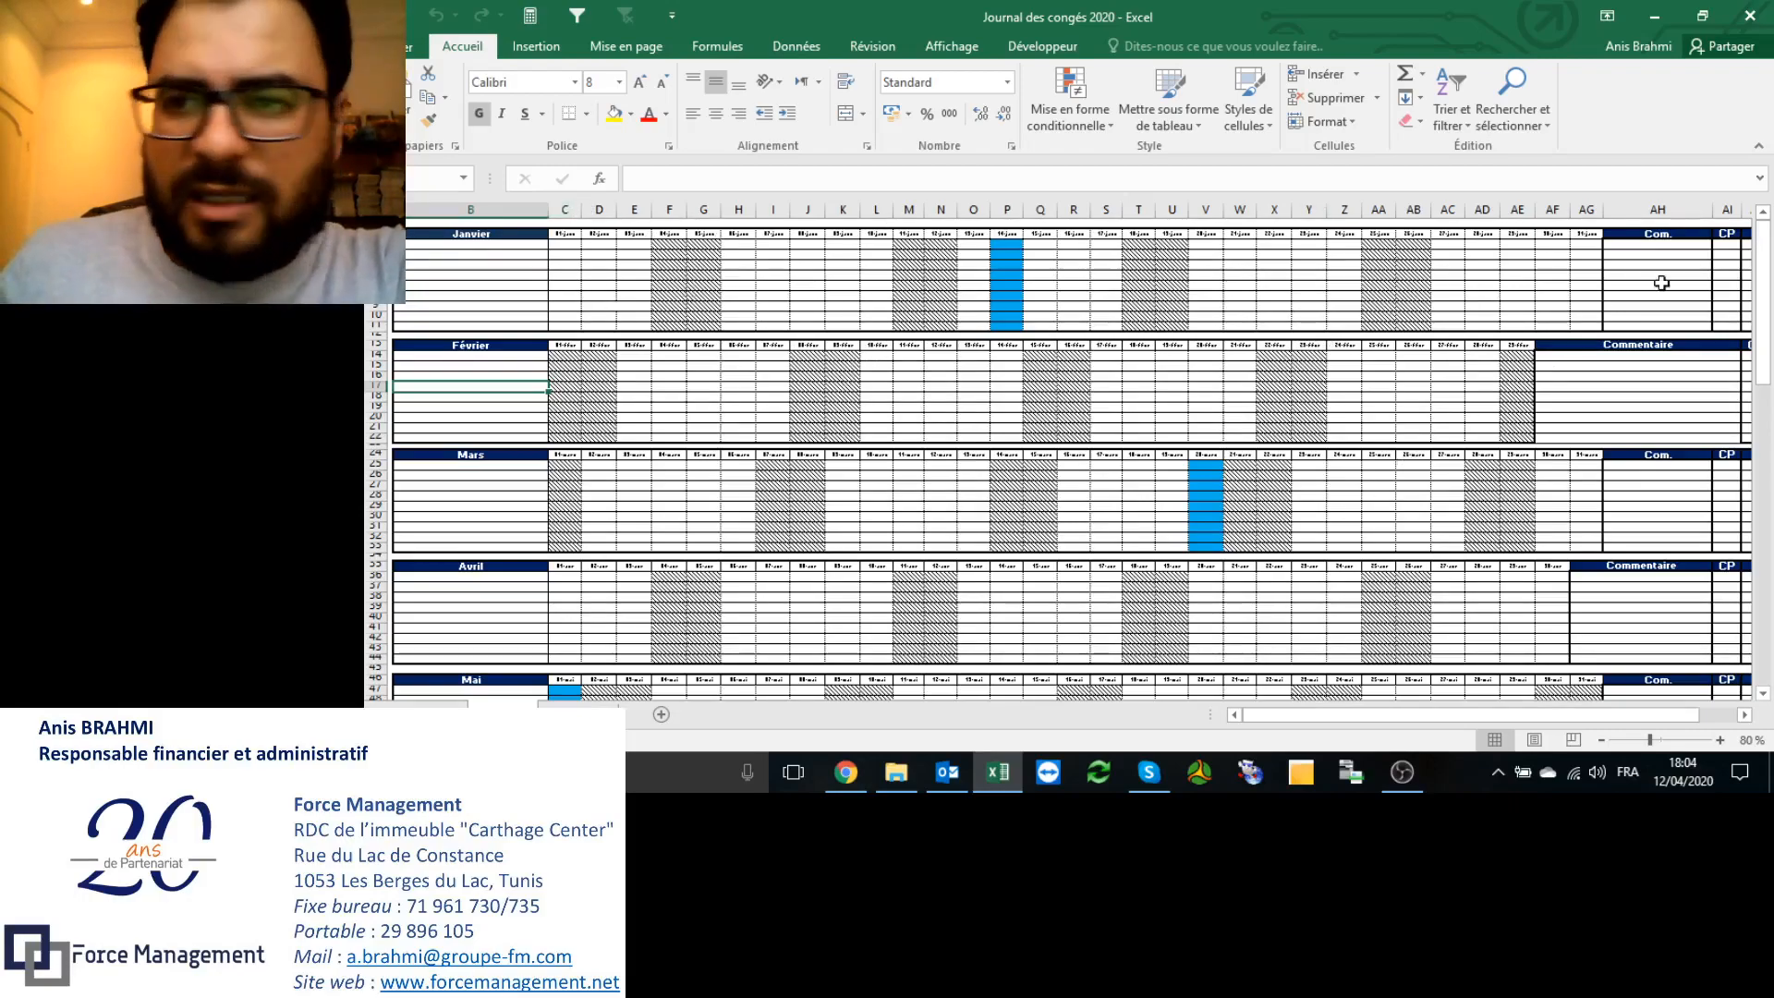
{"action": "left_click", "coordinate": [1727, 244]}
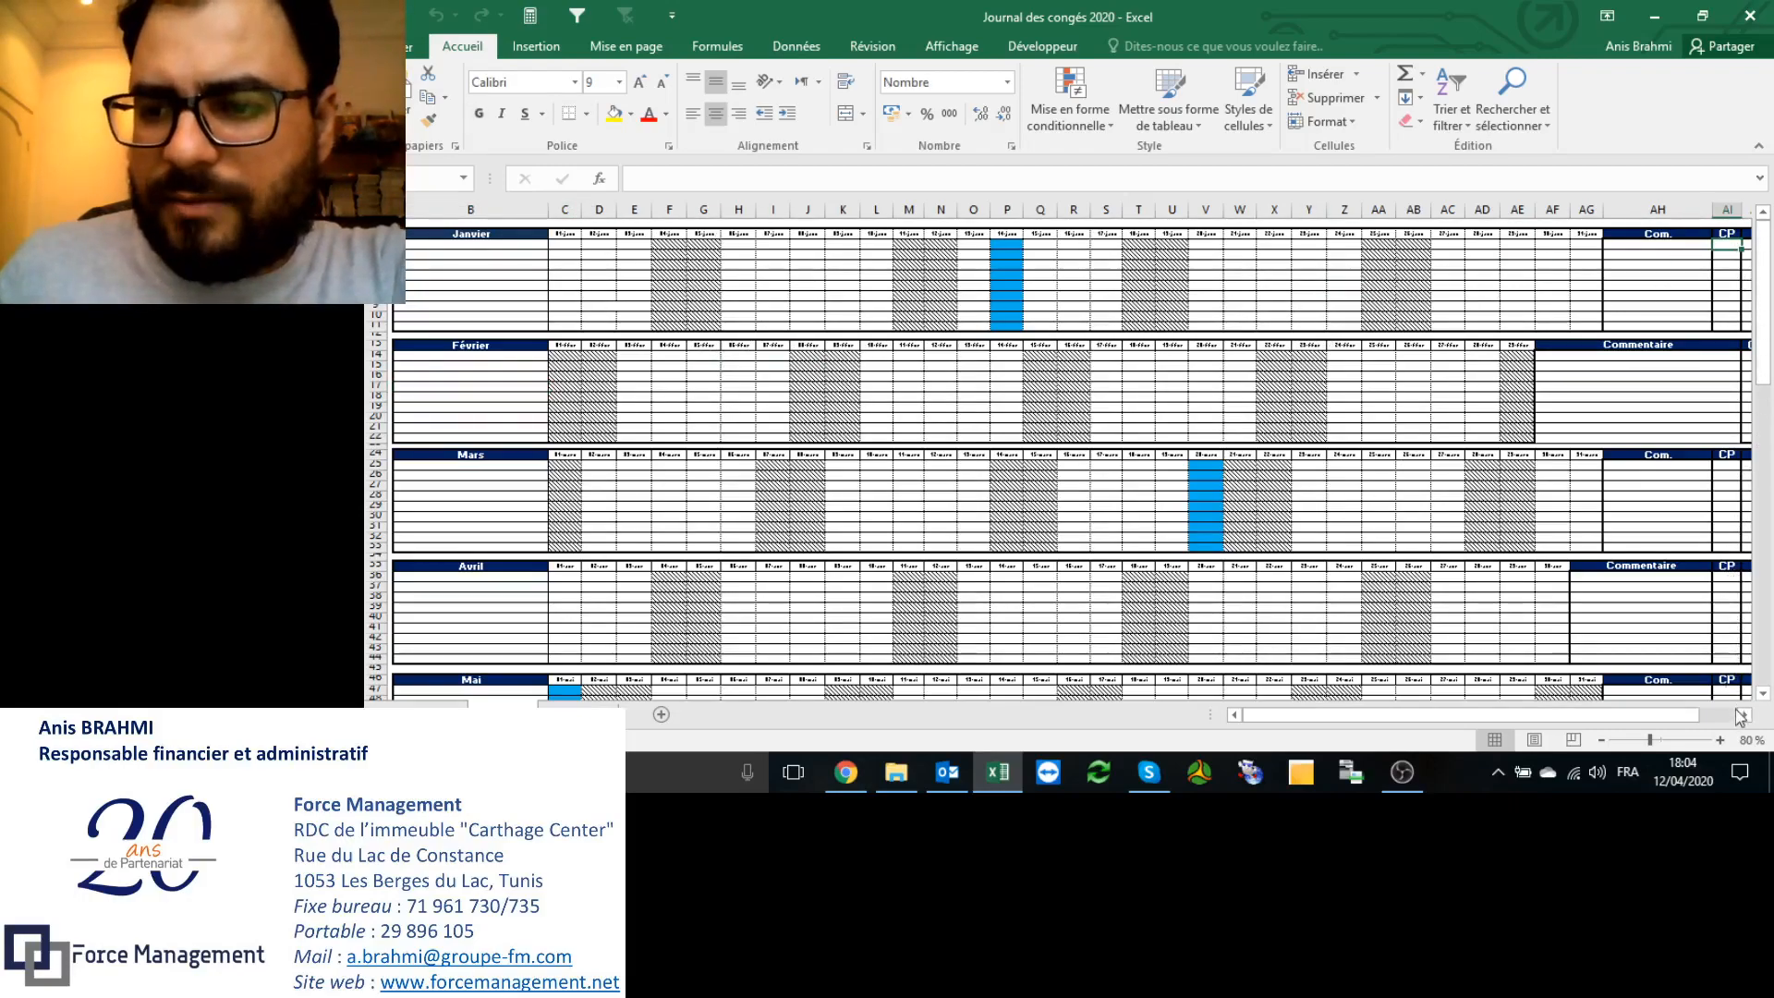
{"action": "left_click", "coordinate": [1742, 716]}
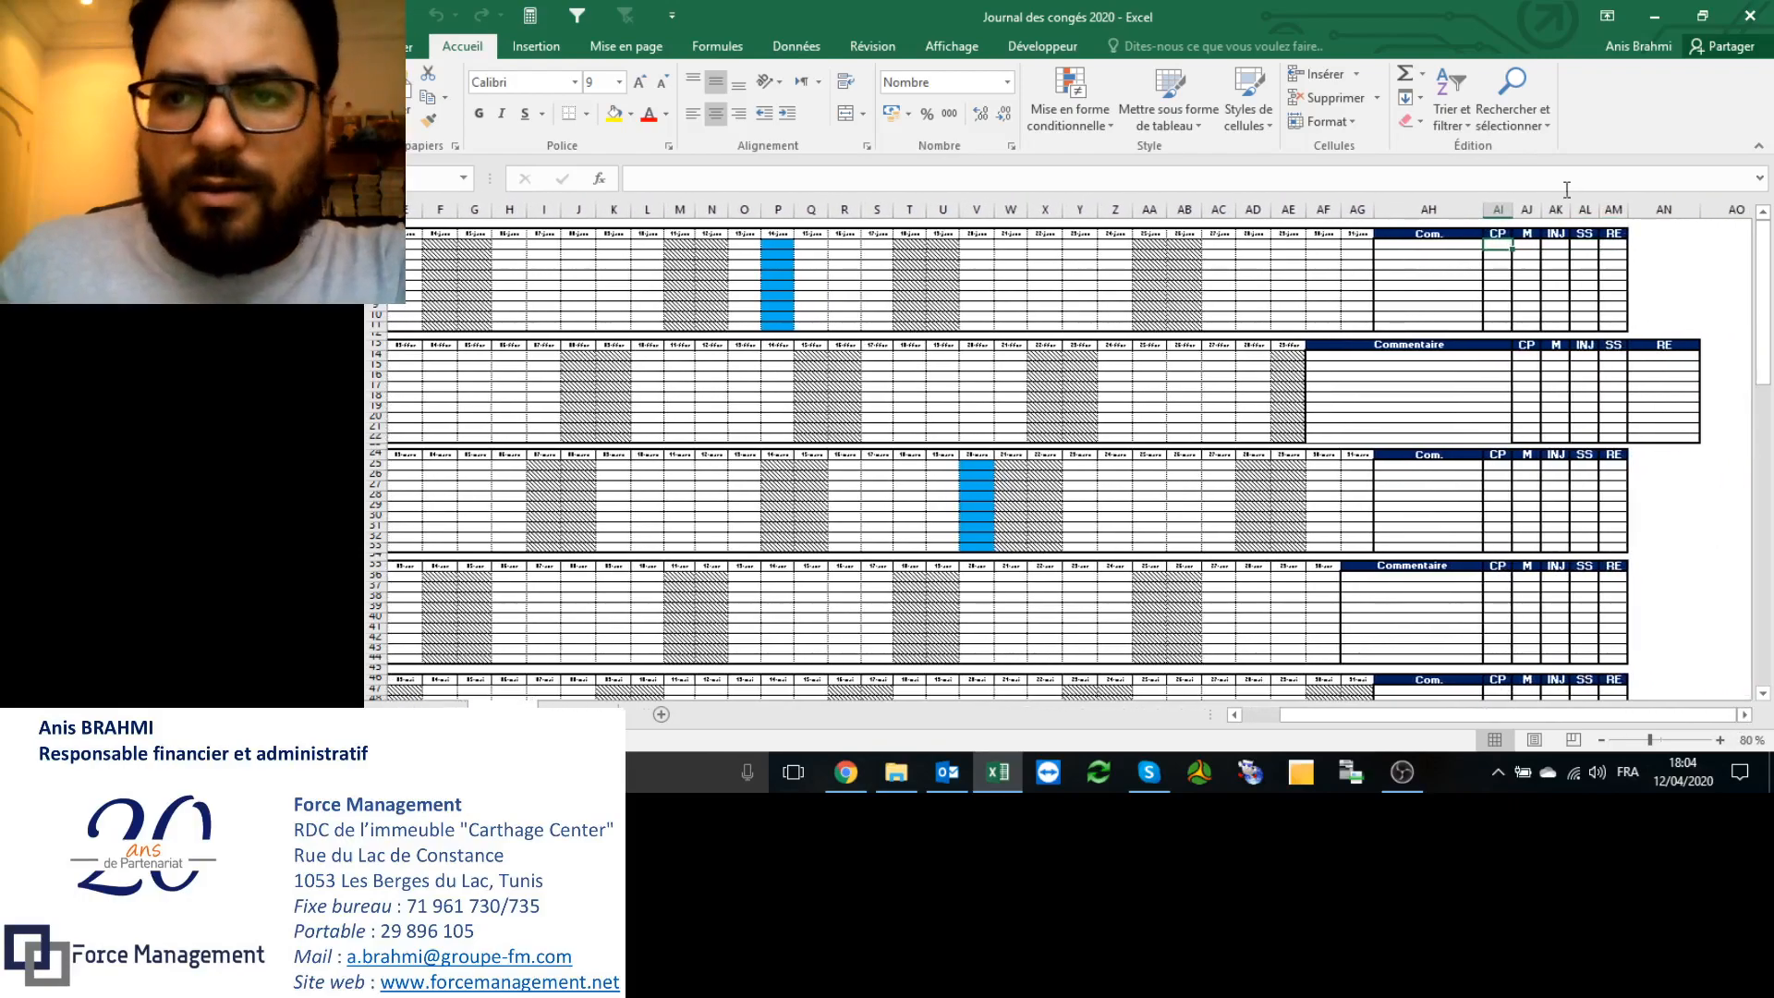
{"action": "left_click", "coordinate": [1529, 245]}
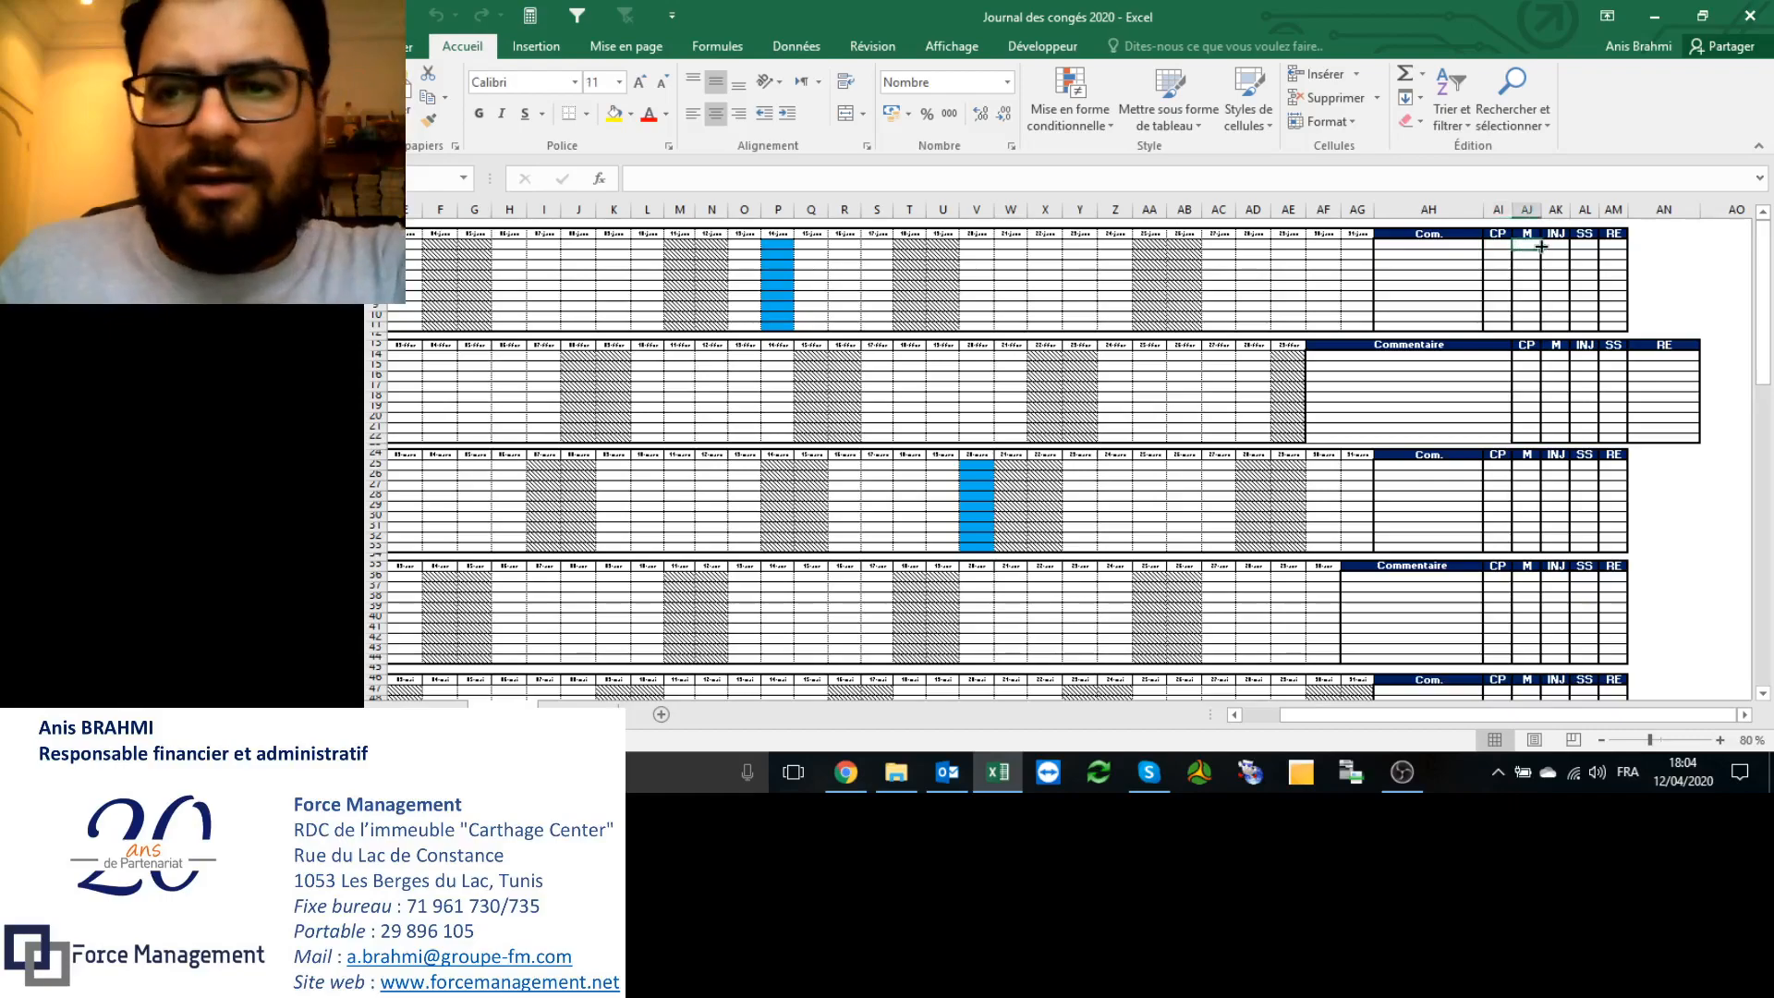
{"action": "left_click", "coordinate": [1561, 245]}
{"action": "left_click", "coordinate": [1587, 245]}
{"action": "left_click", "coordinate": [1613, 245]}
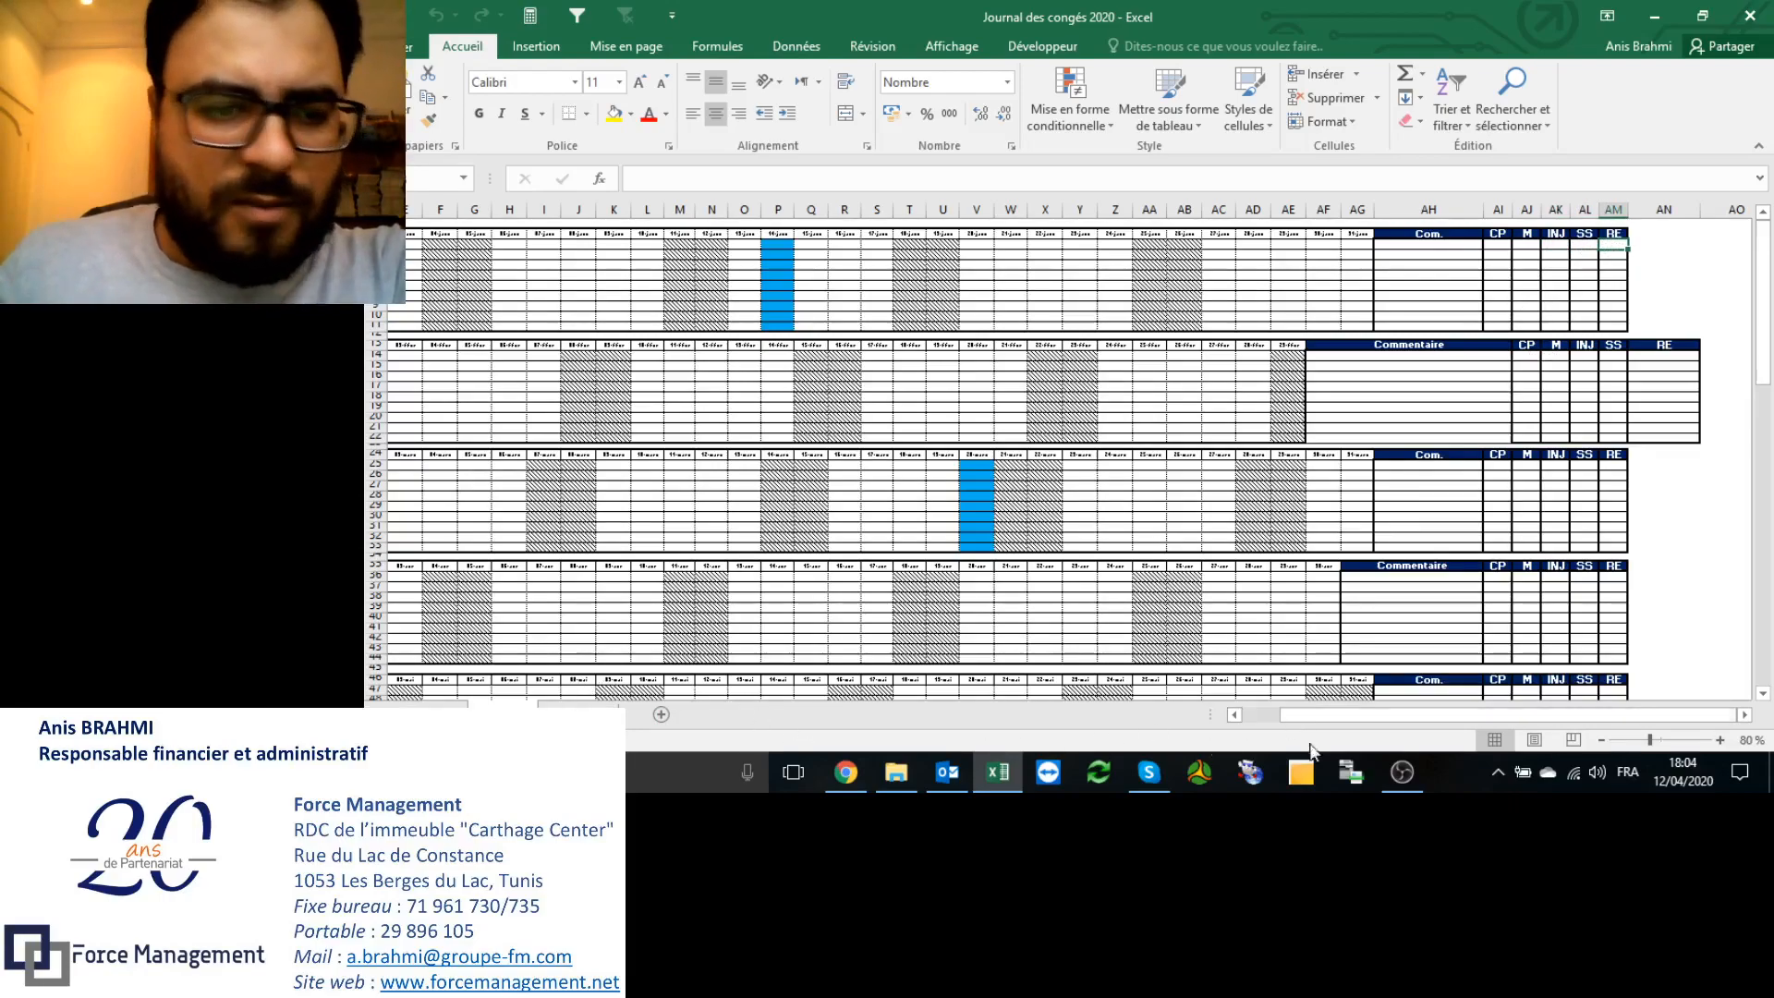
{"action": "left_click_drag", "start_coordinate": [1497, 714], "coordinate": [1359, 728]}
Step: Enter the employee's full name in the first Janvier row, then go back to the summary sheet
{"action": "left_click", "coordinate": [447, 245]}
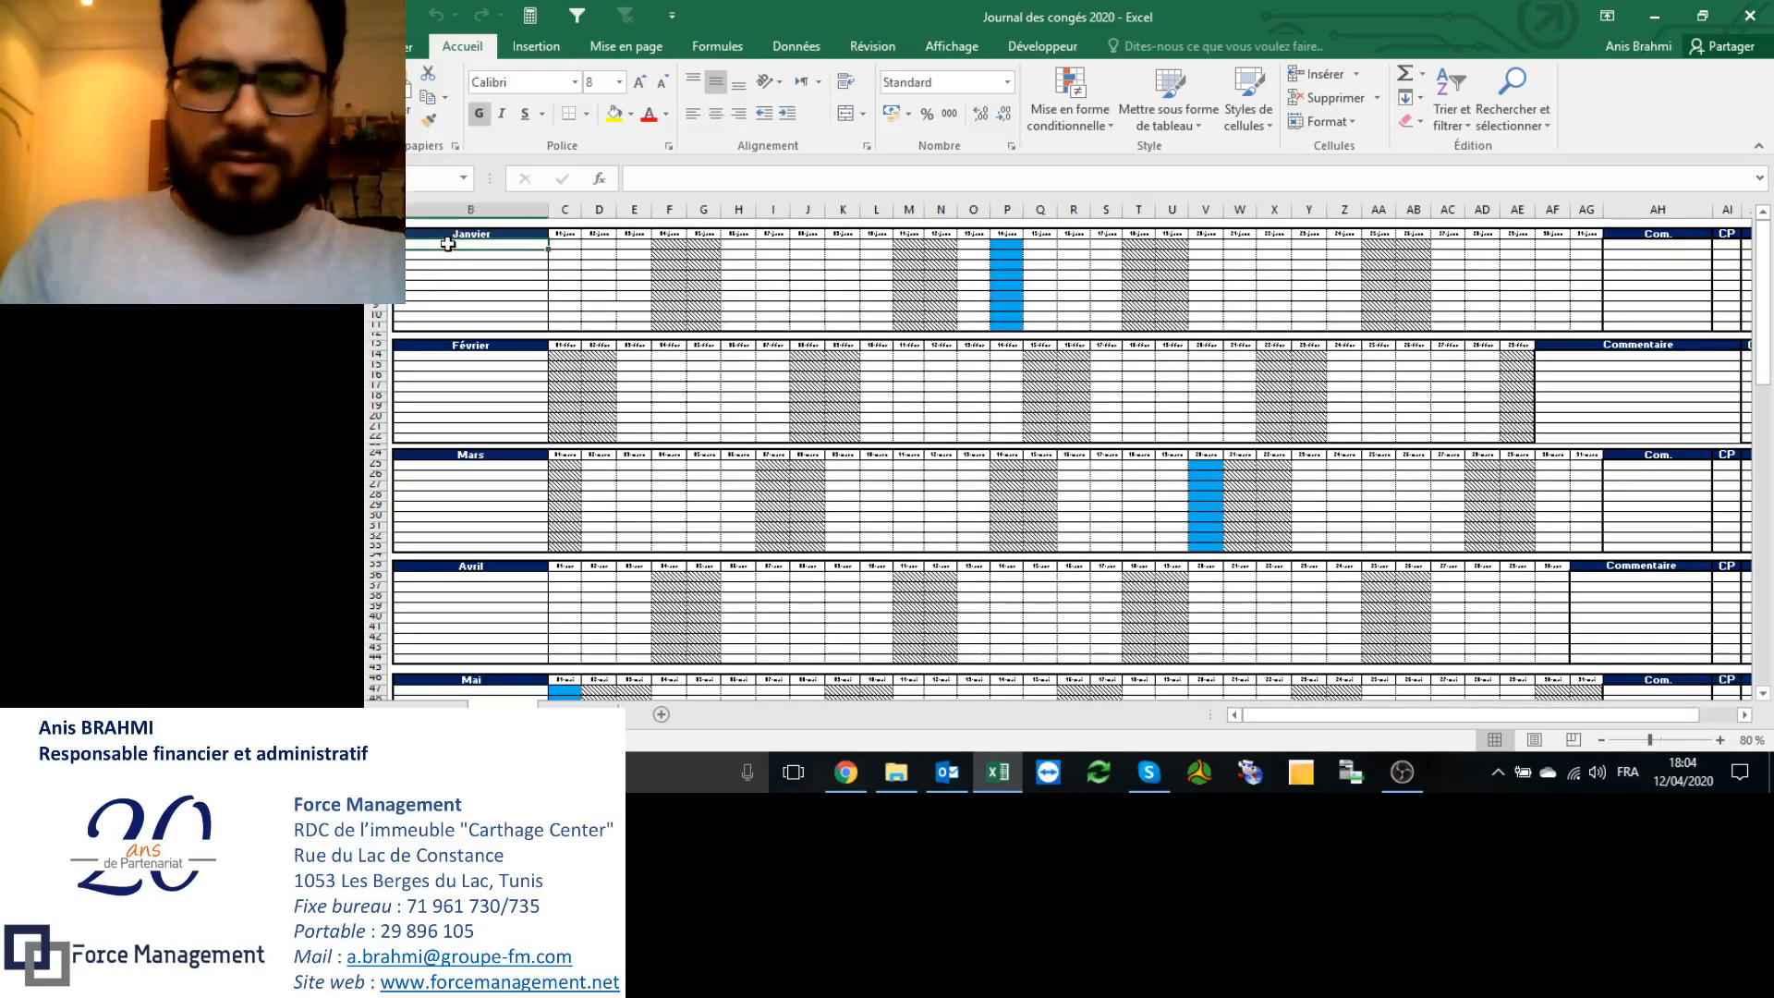
{"action": "key", "text": "Return"}
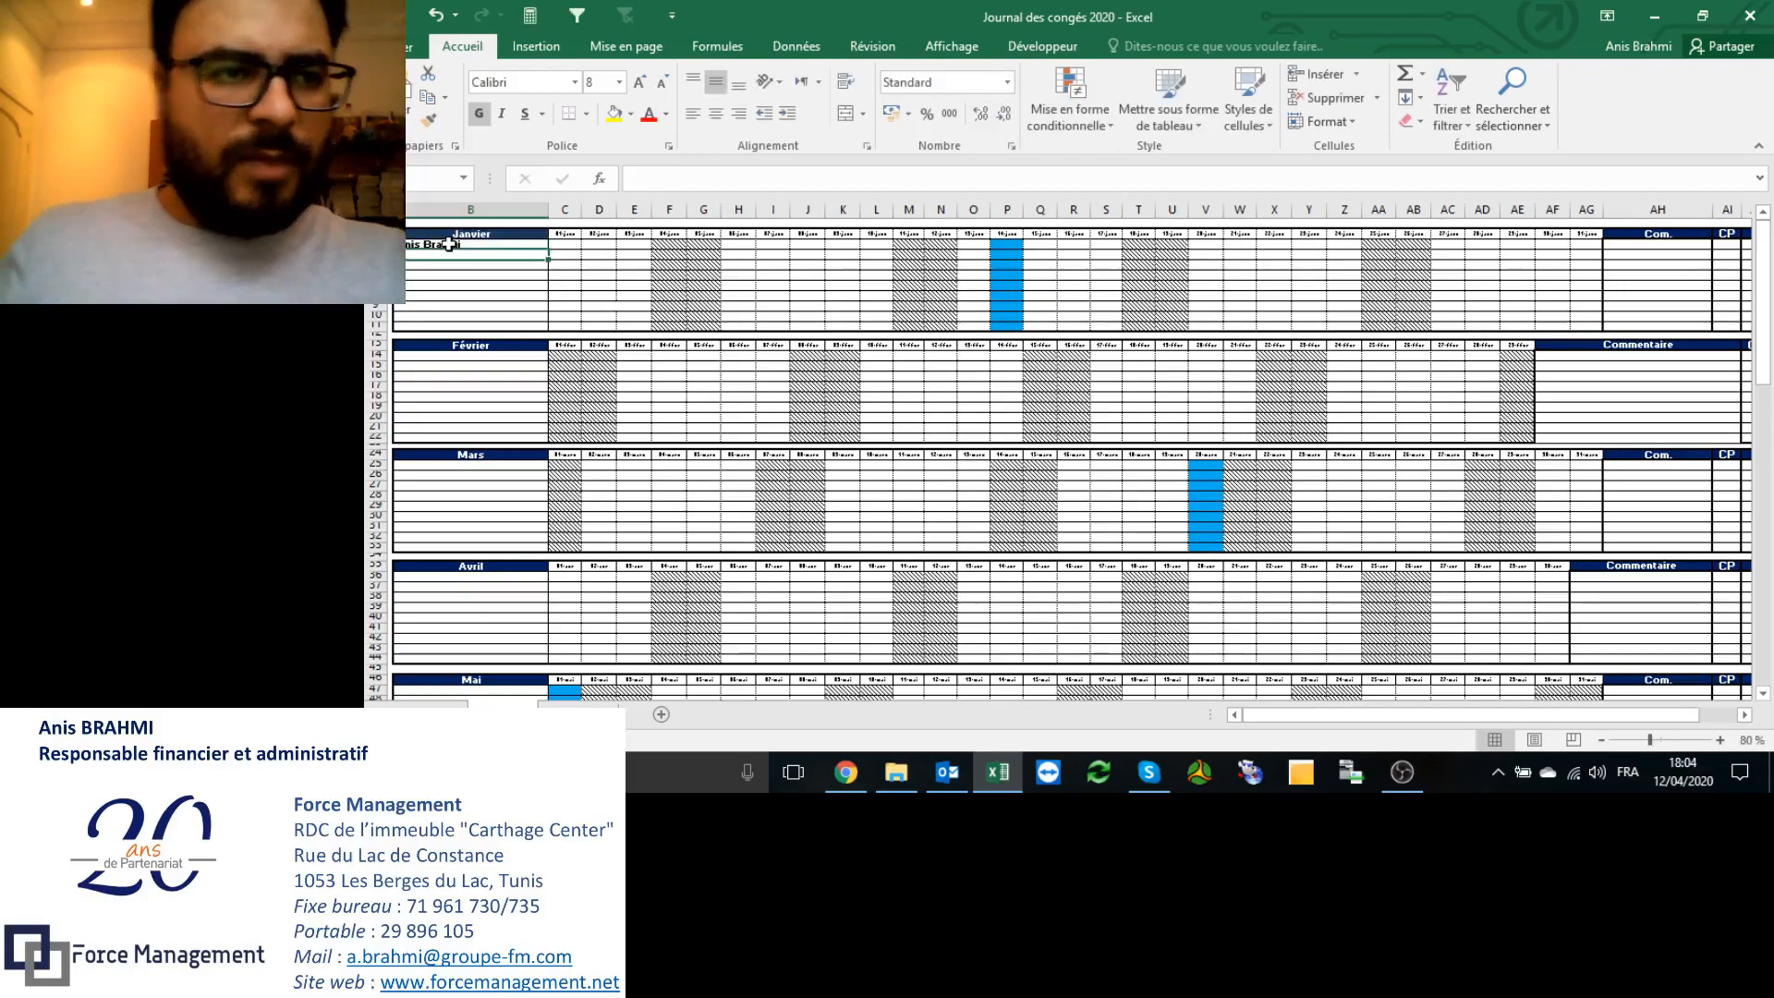
{"action": "left_click", "coordinate": [592, 704]}
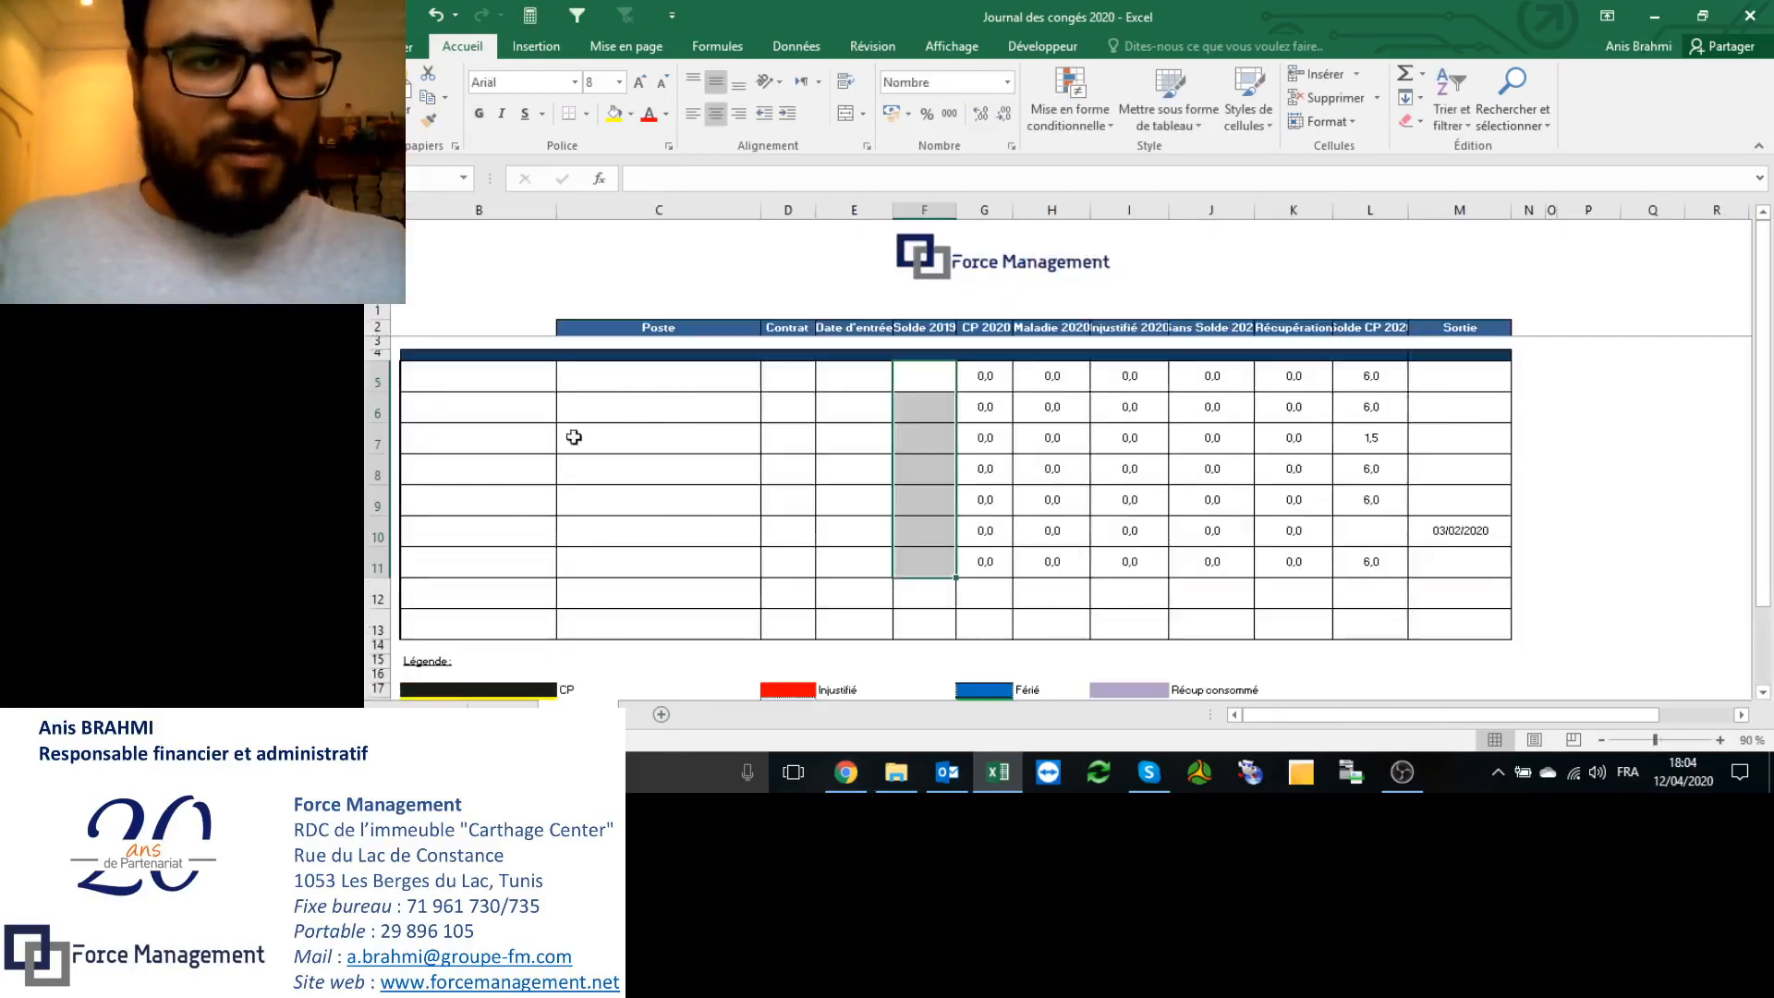
Step: Fill row 5 with the employee's full name, job title 'Responsable Finanadministratif et Financier' and contract CDI
{"action": "left_click", "coordinate": [498, 384]}
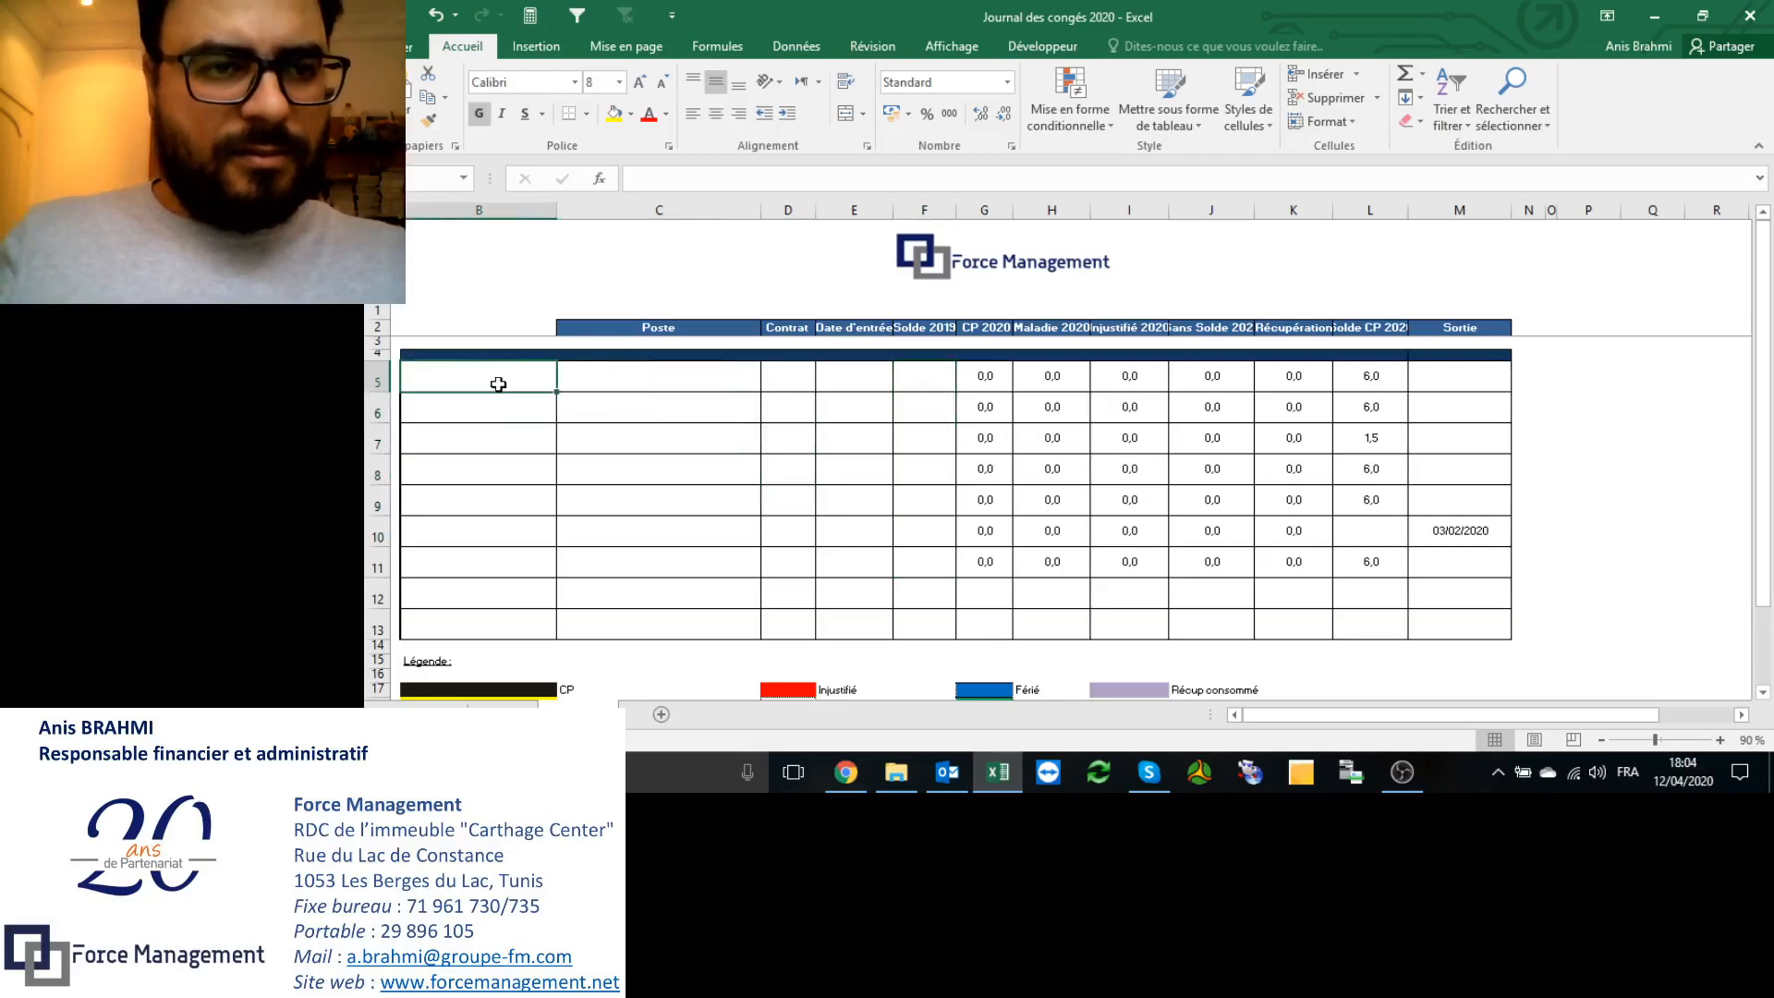
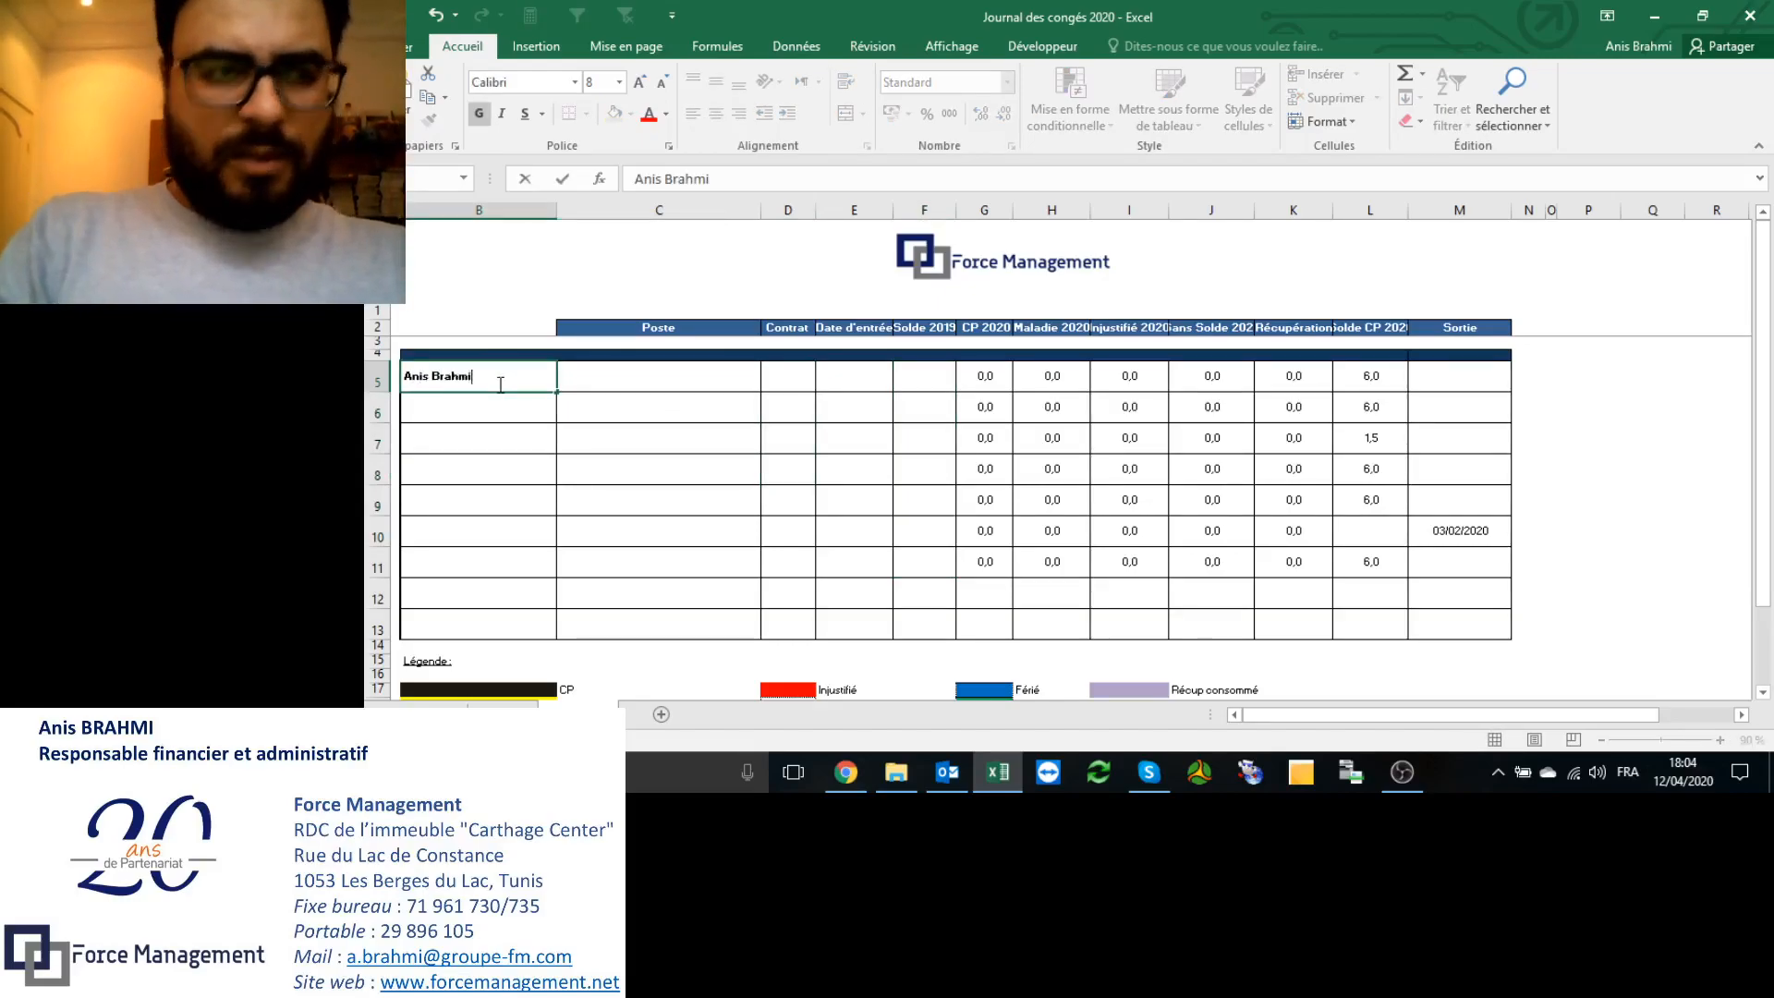
{"action": "key", "text": "Tab"}
{"action": "type", "text": "Respo"}
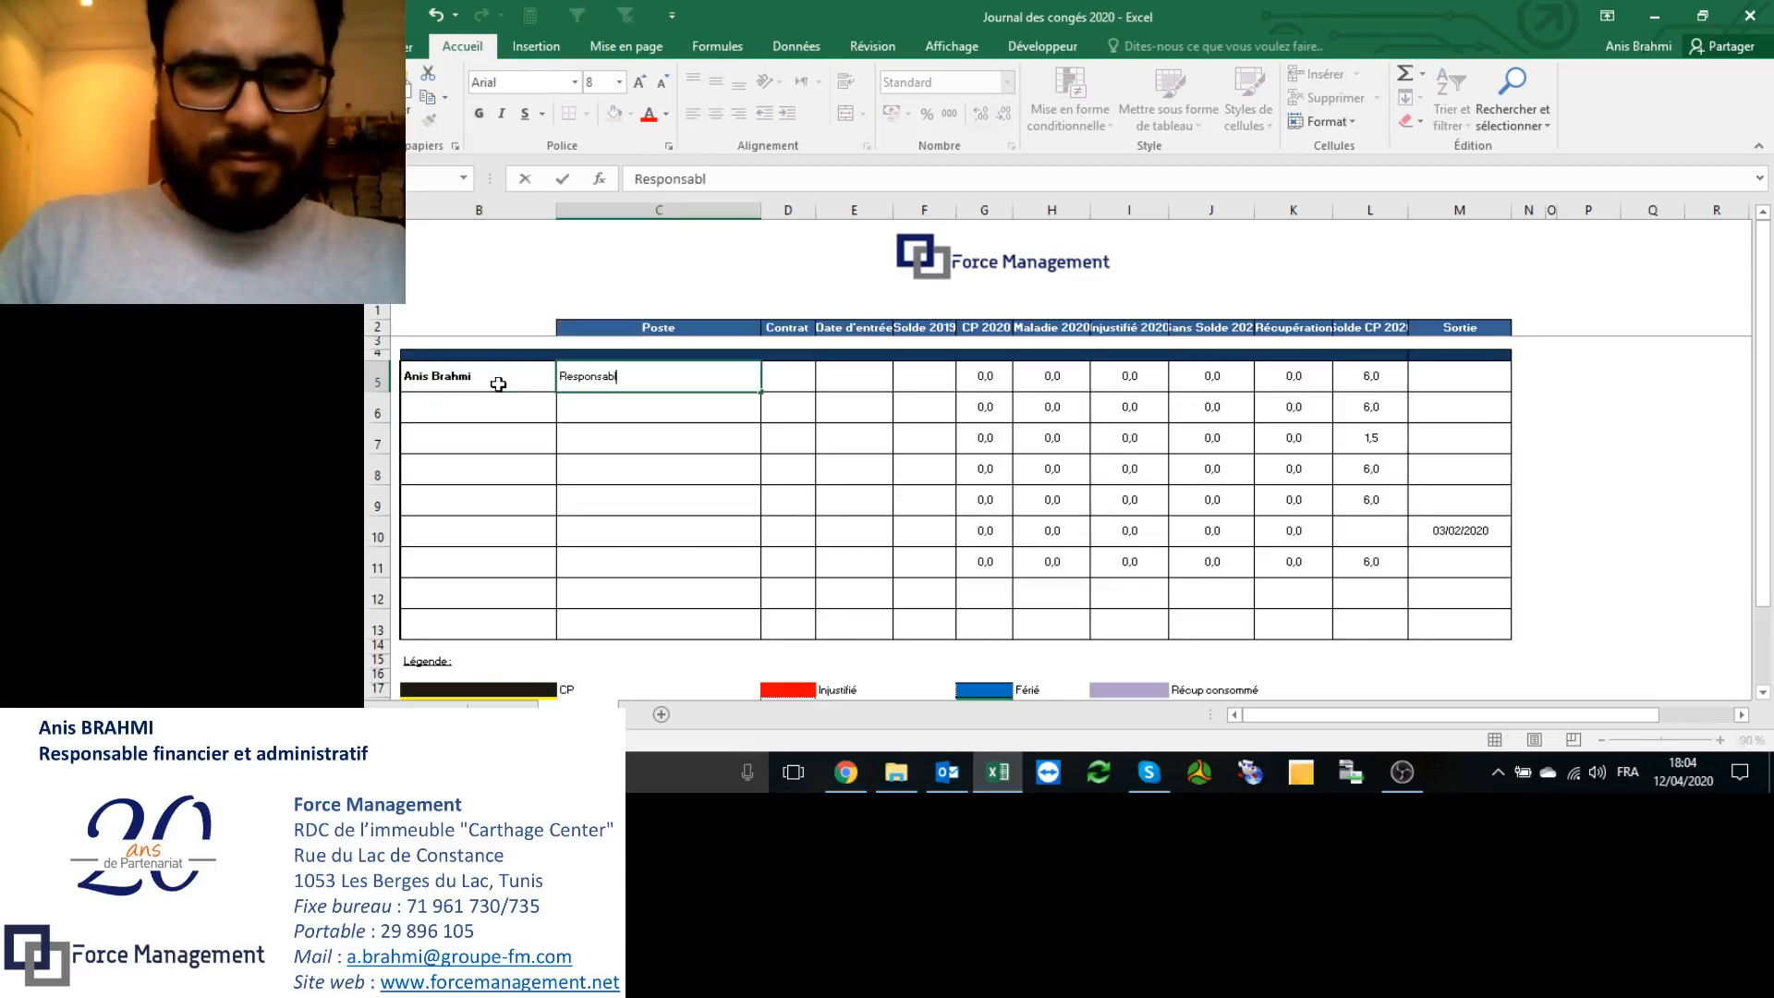
{"action": "type", "text": "nsable Fi"}
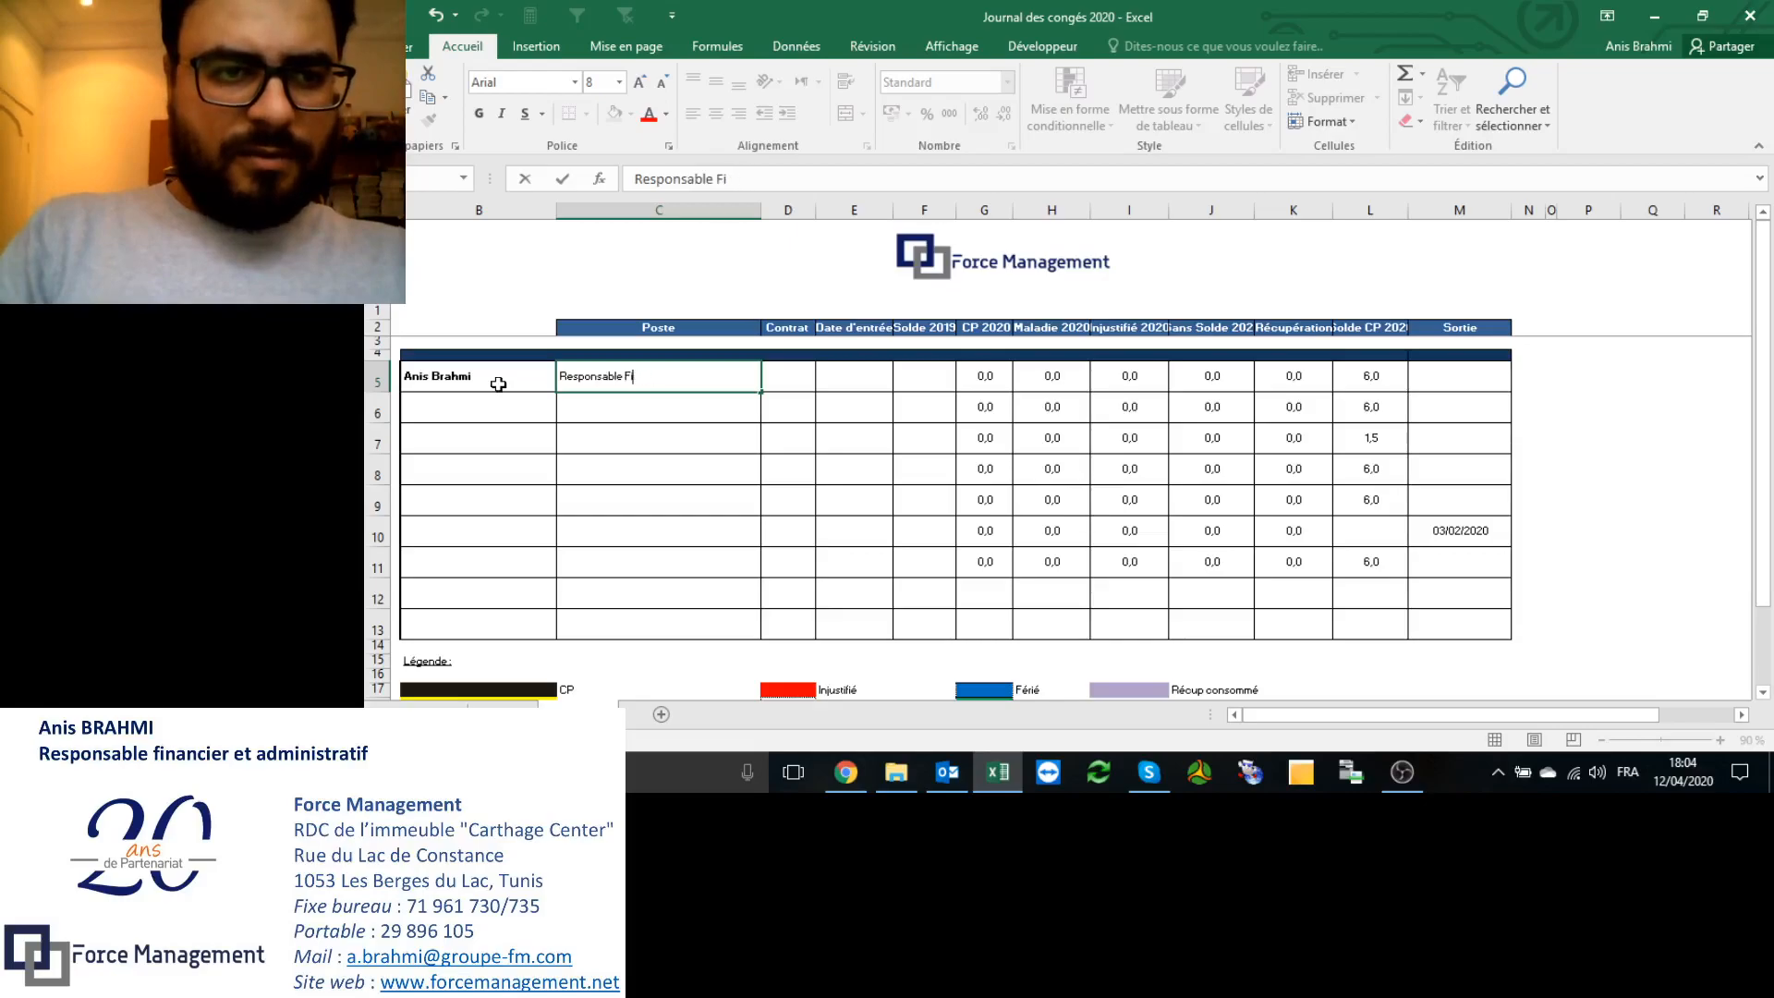
{"action": "type", "text": "nanadmini"}
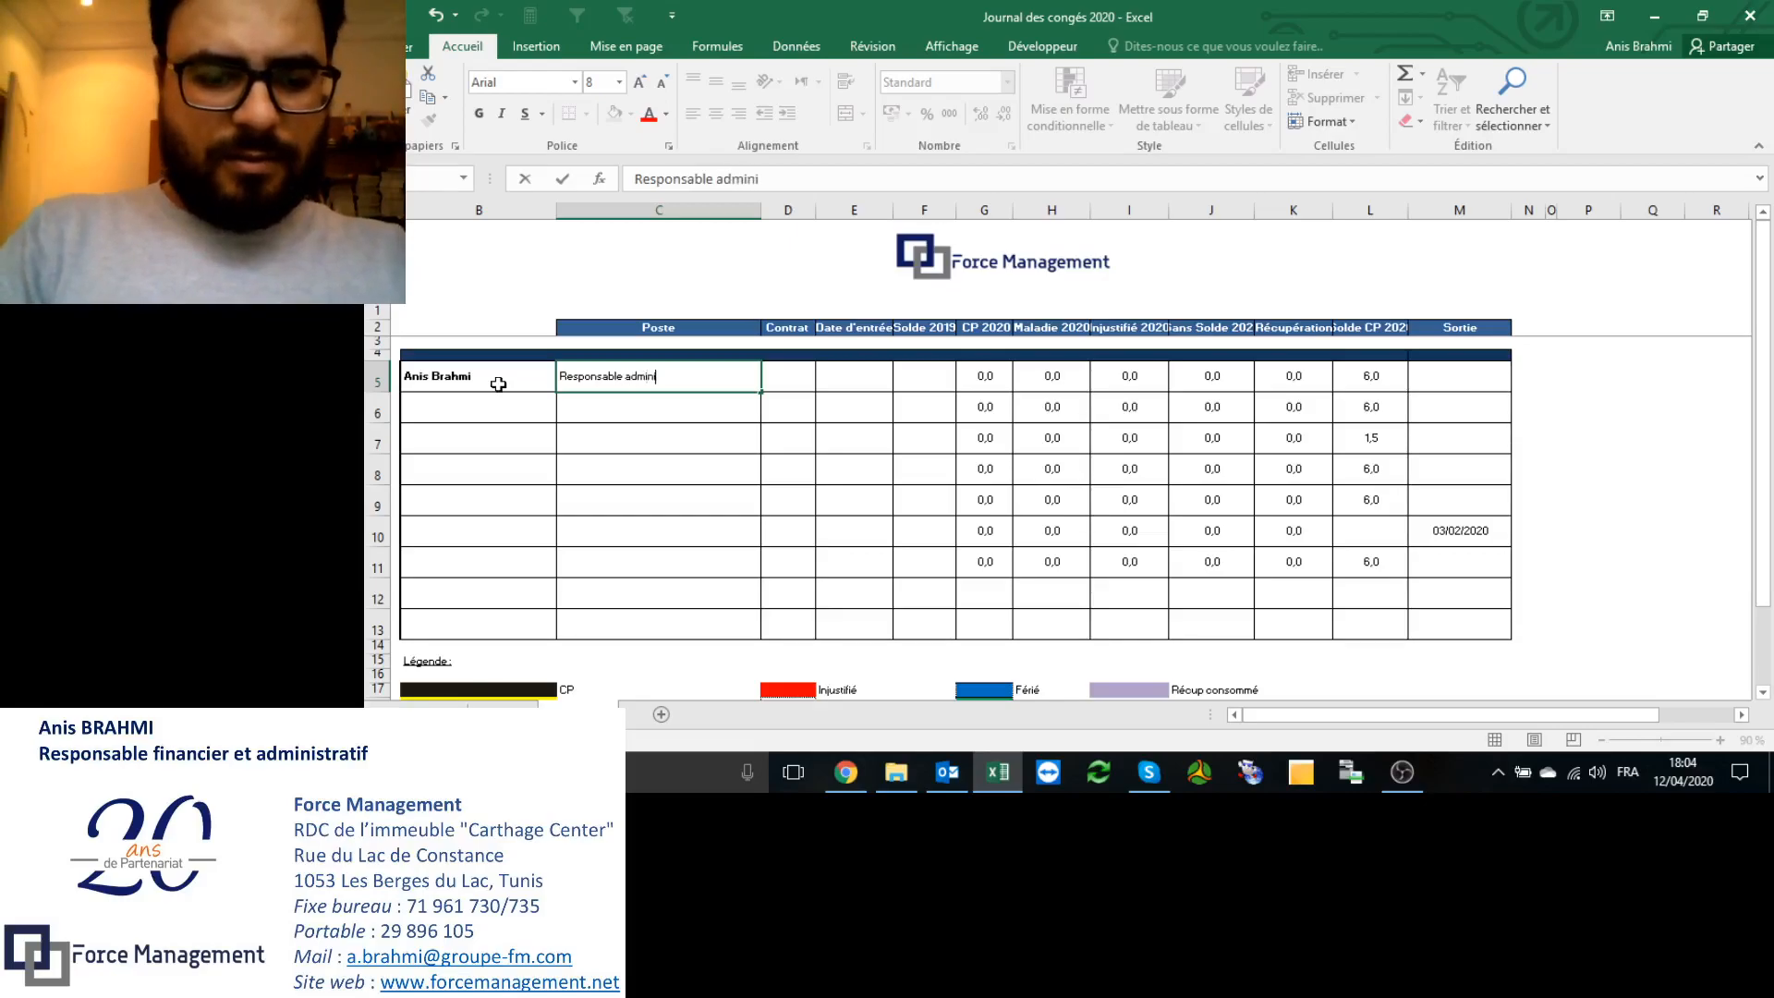
{"action": "type", "text": "stratif et"}
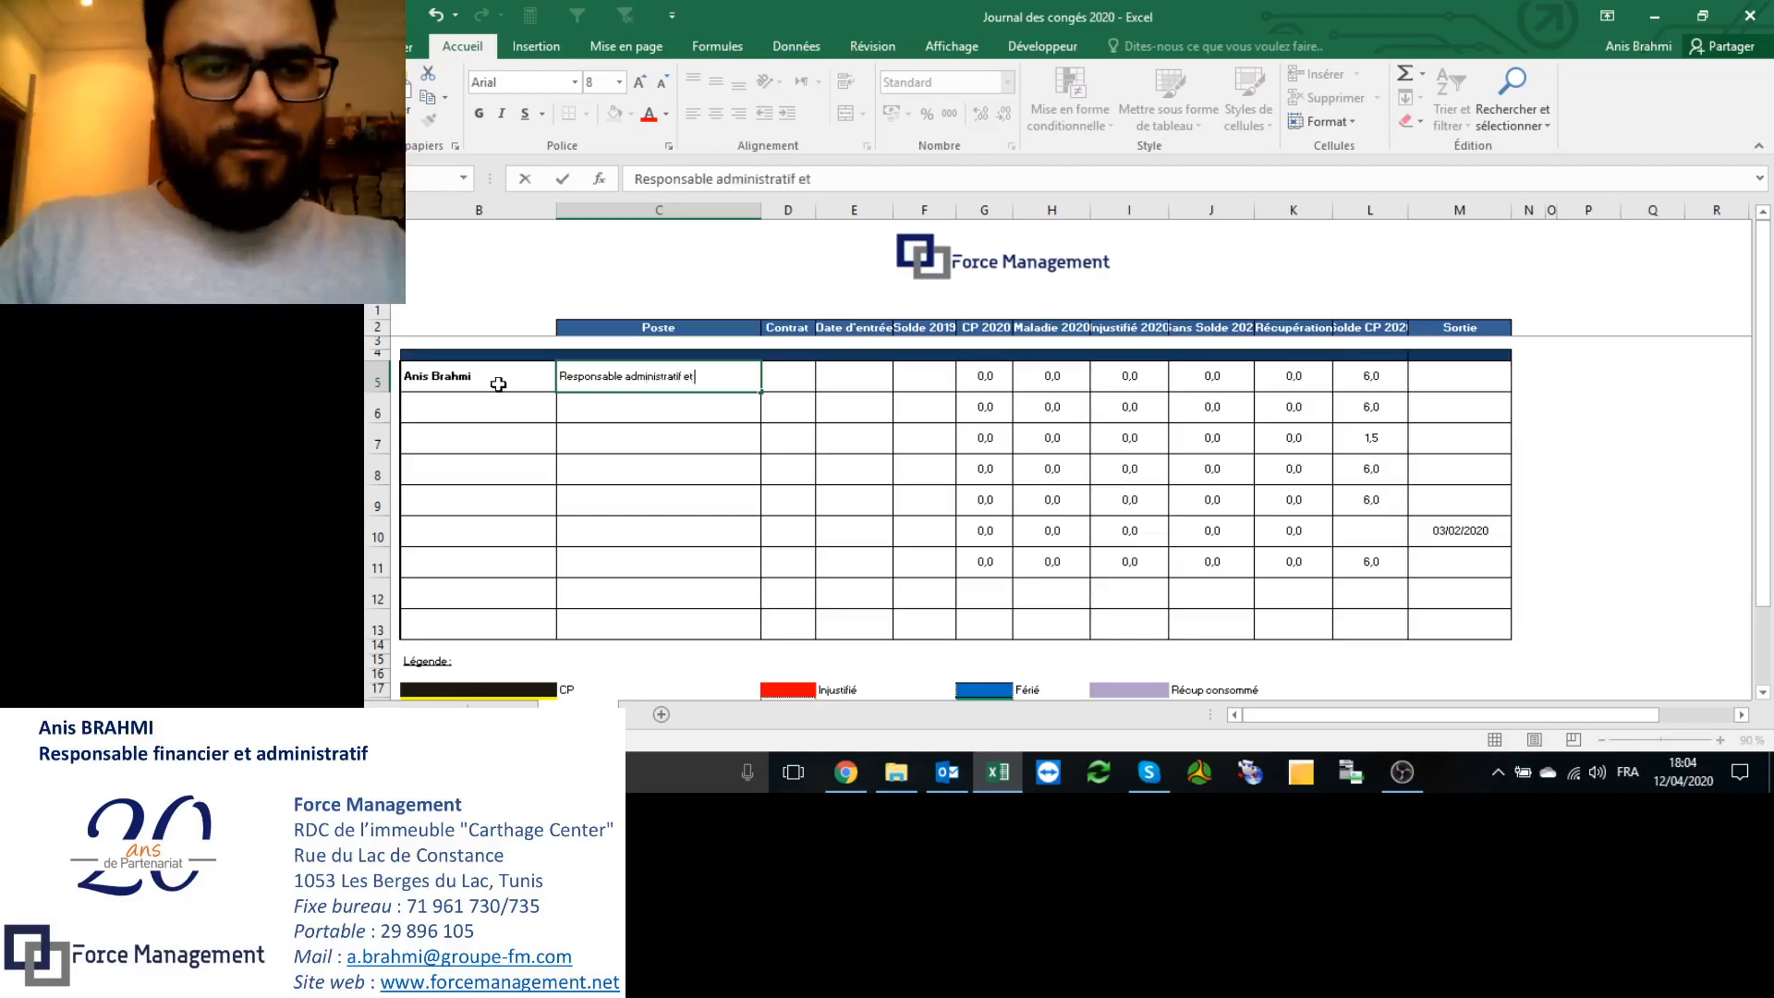
{"action": "type", "text": " Financ"}
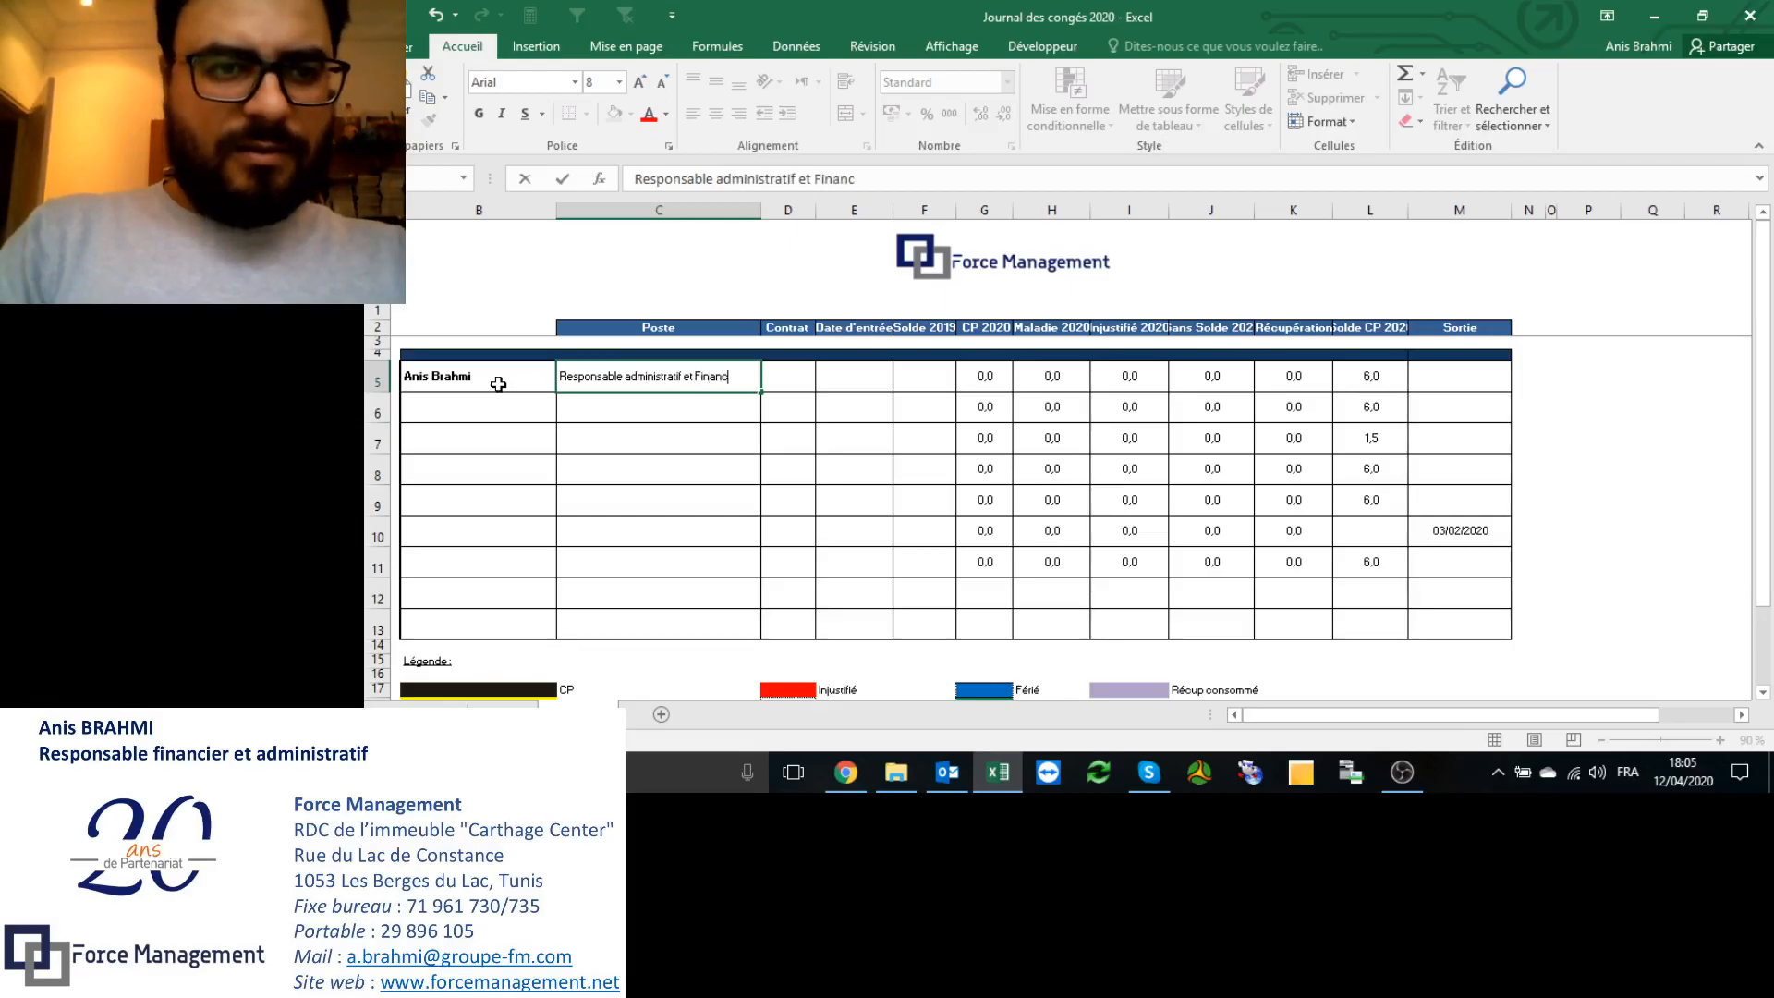
{"action": "type", "text": "ier"}
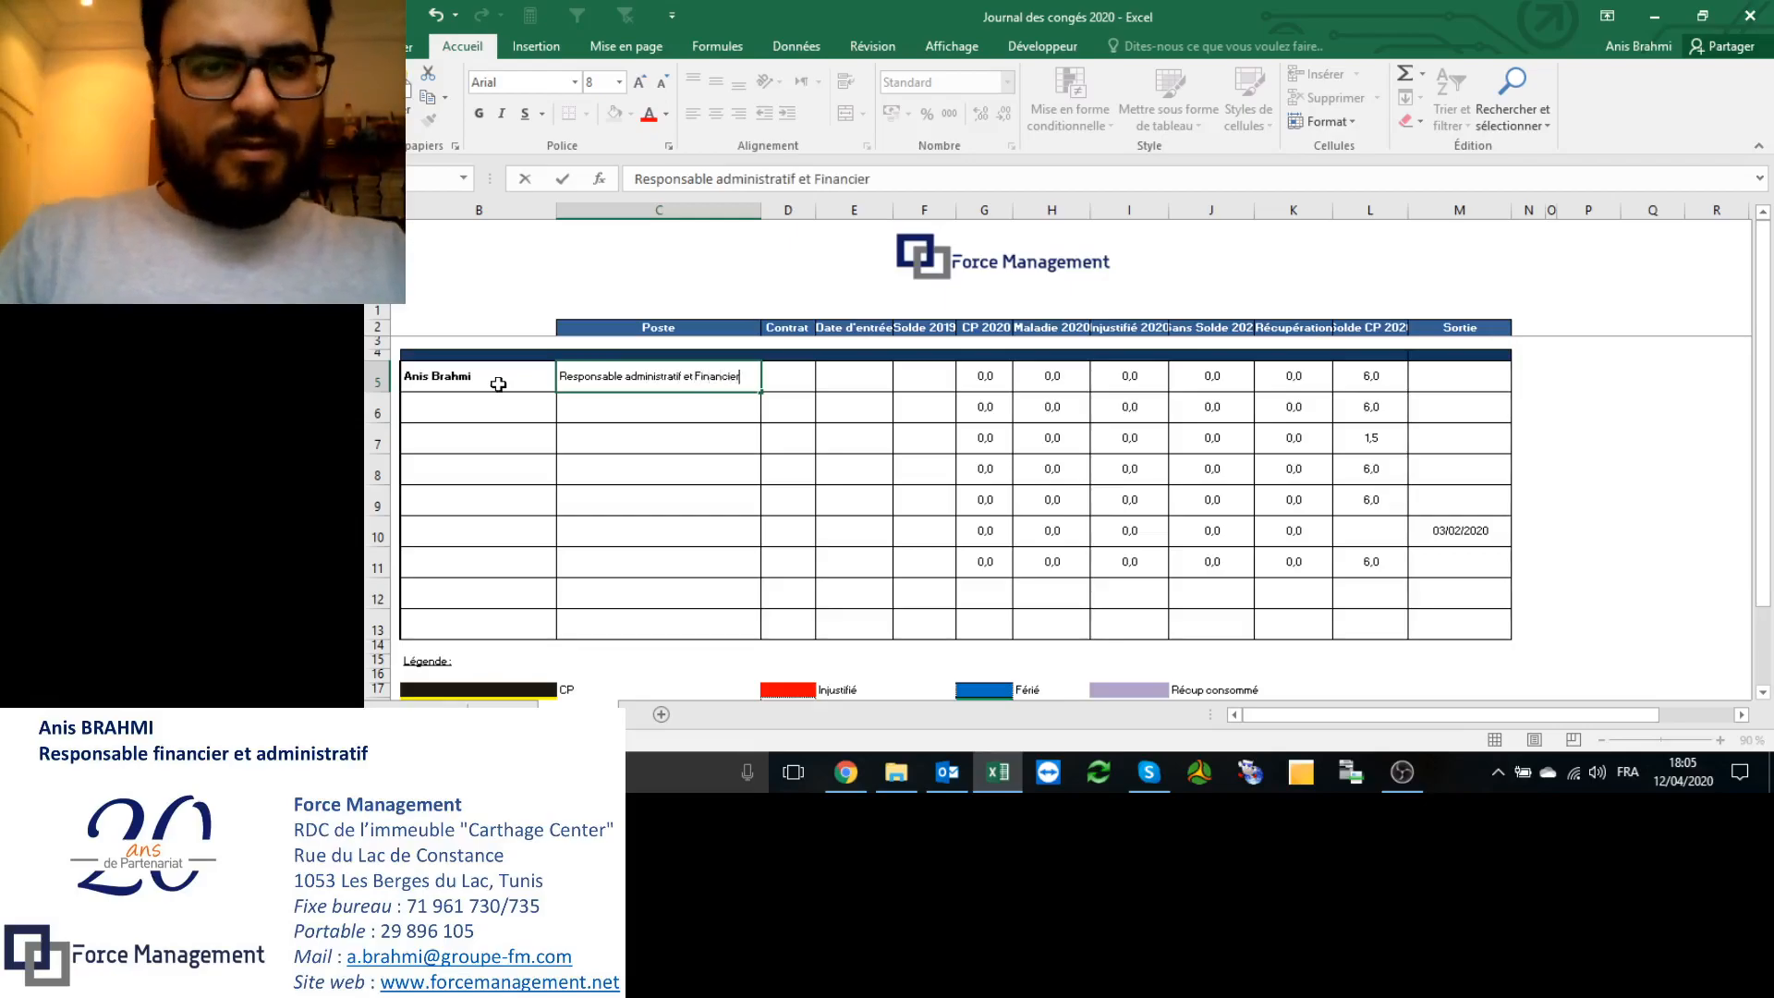
{"action": "left_click", "coordinate": [802, 371]}
{"action": "type", "text": "CD"}
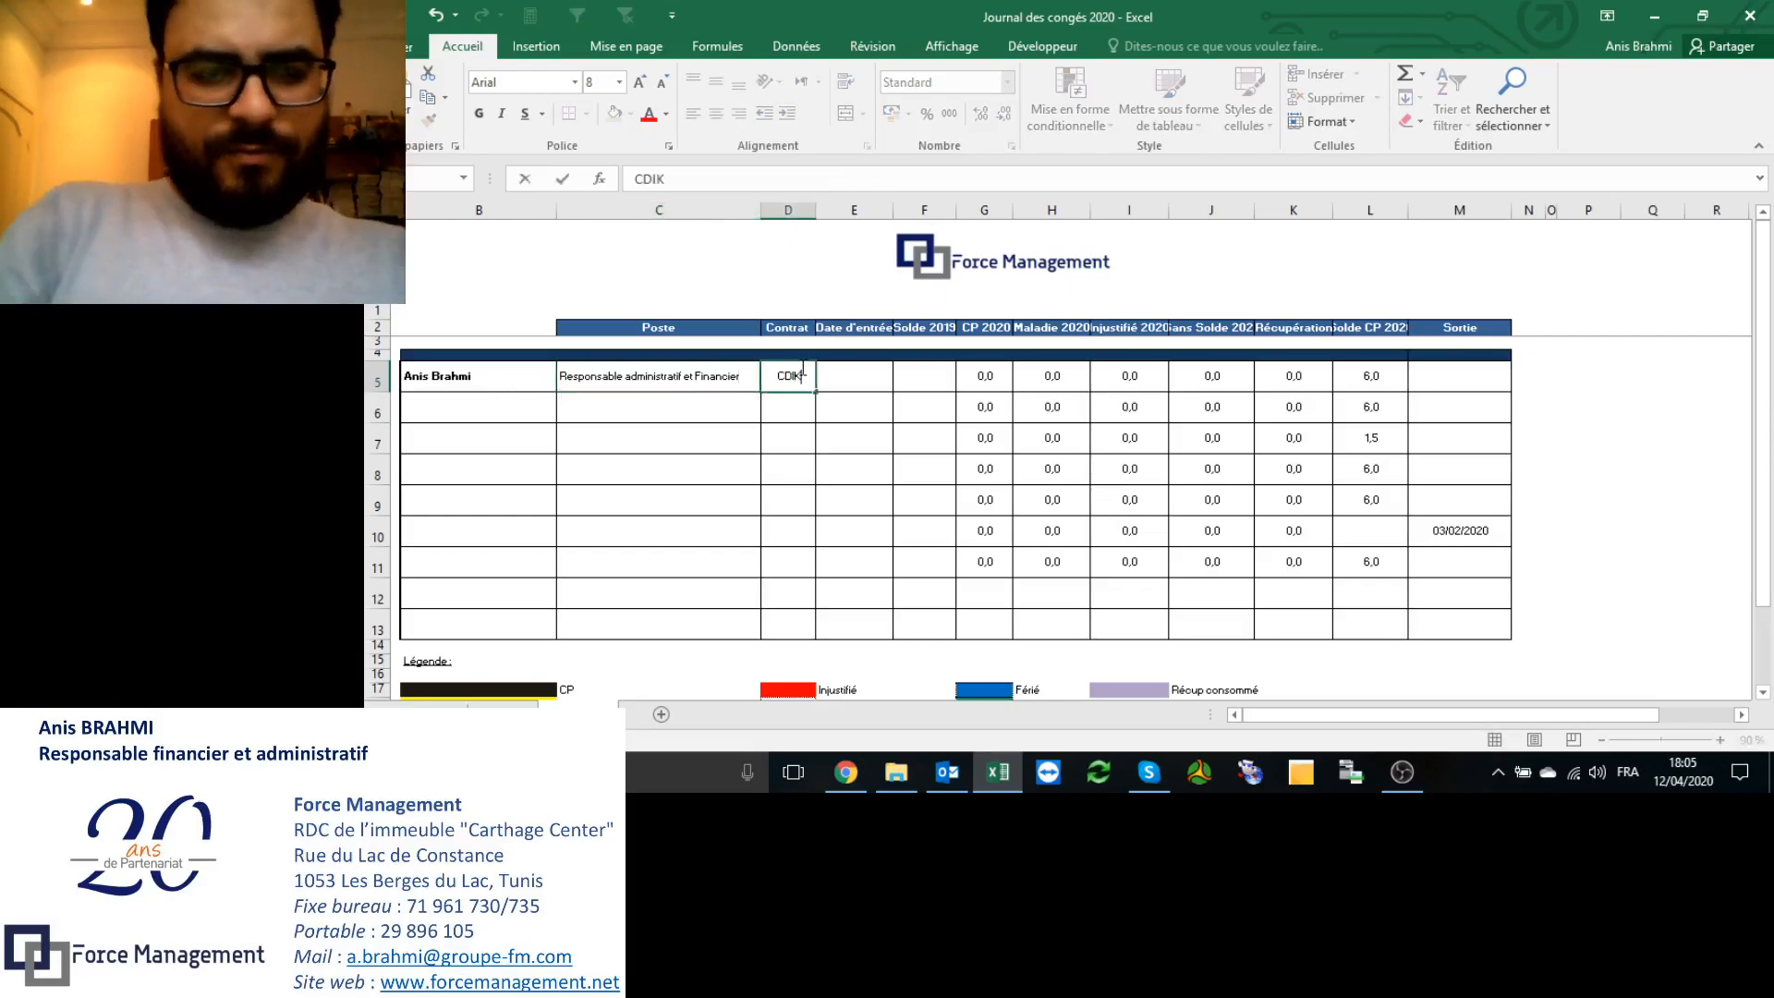
{"action": "type", "text": "I"}
{"action": "key", "text": "Tab"}
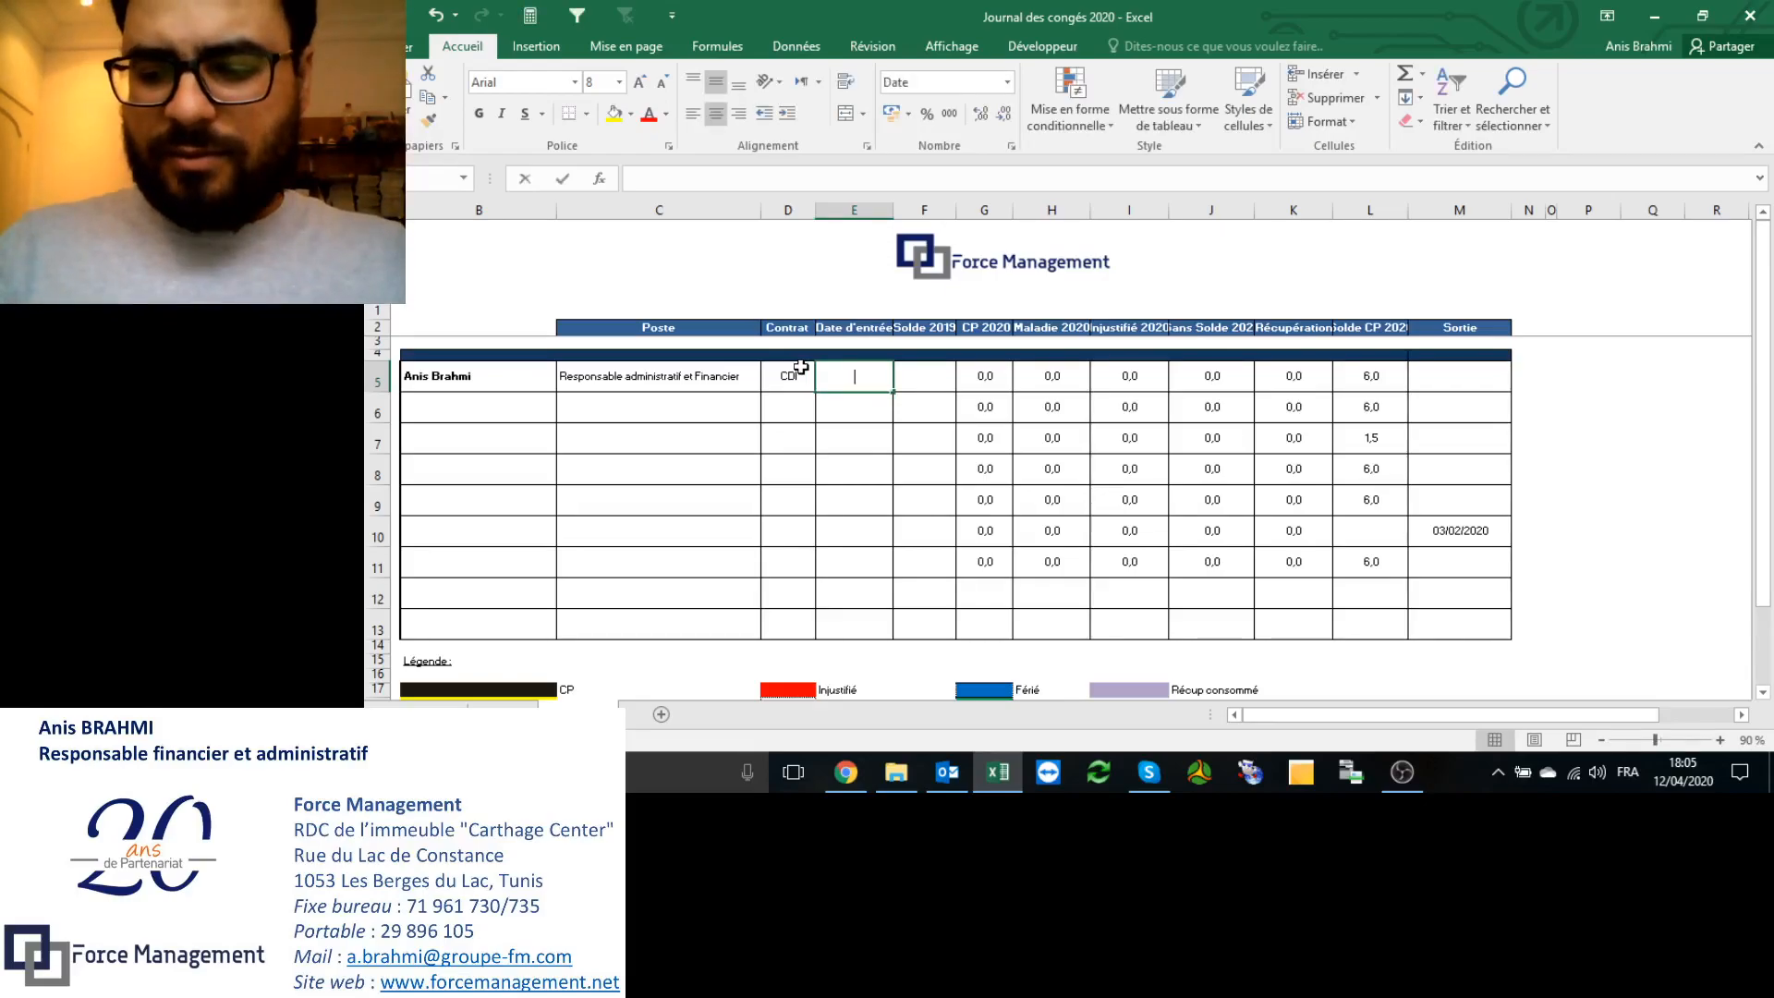
Step: Enter entry date 2 in E5 and a 2019 balance of 12 in F5
{"action": "type", "text": "2017"}
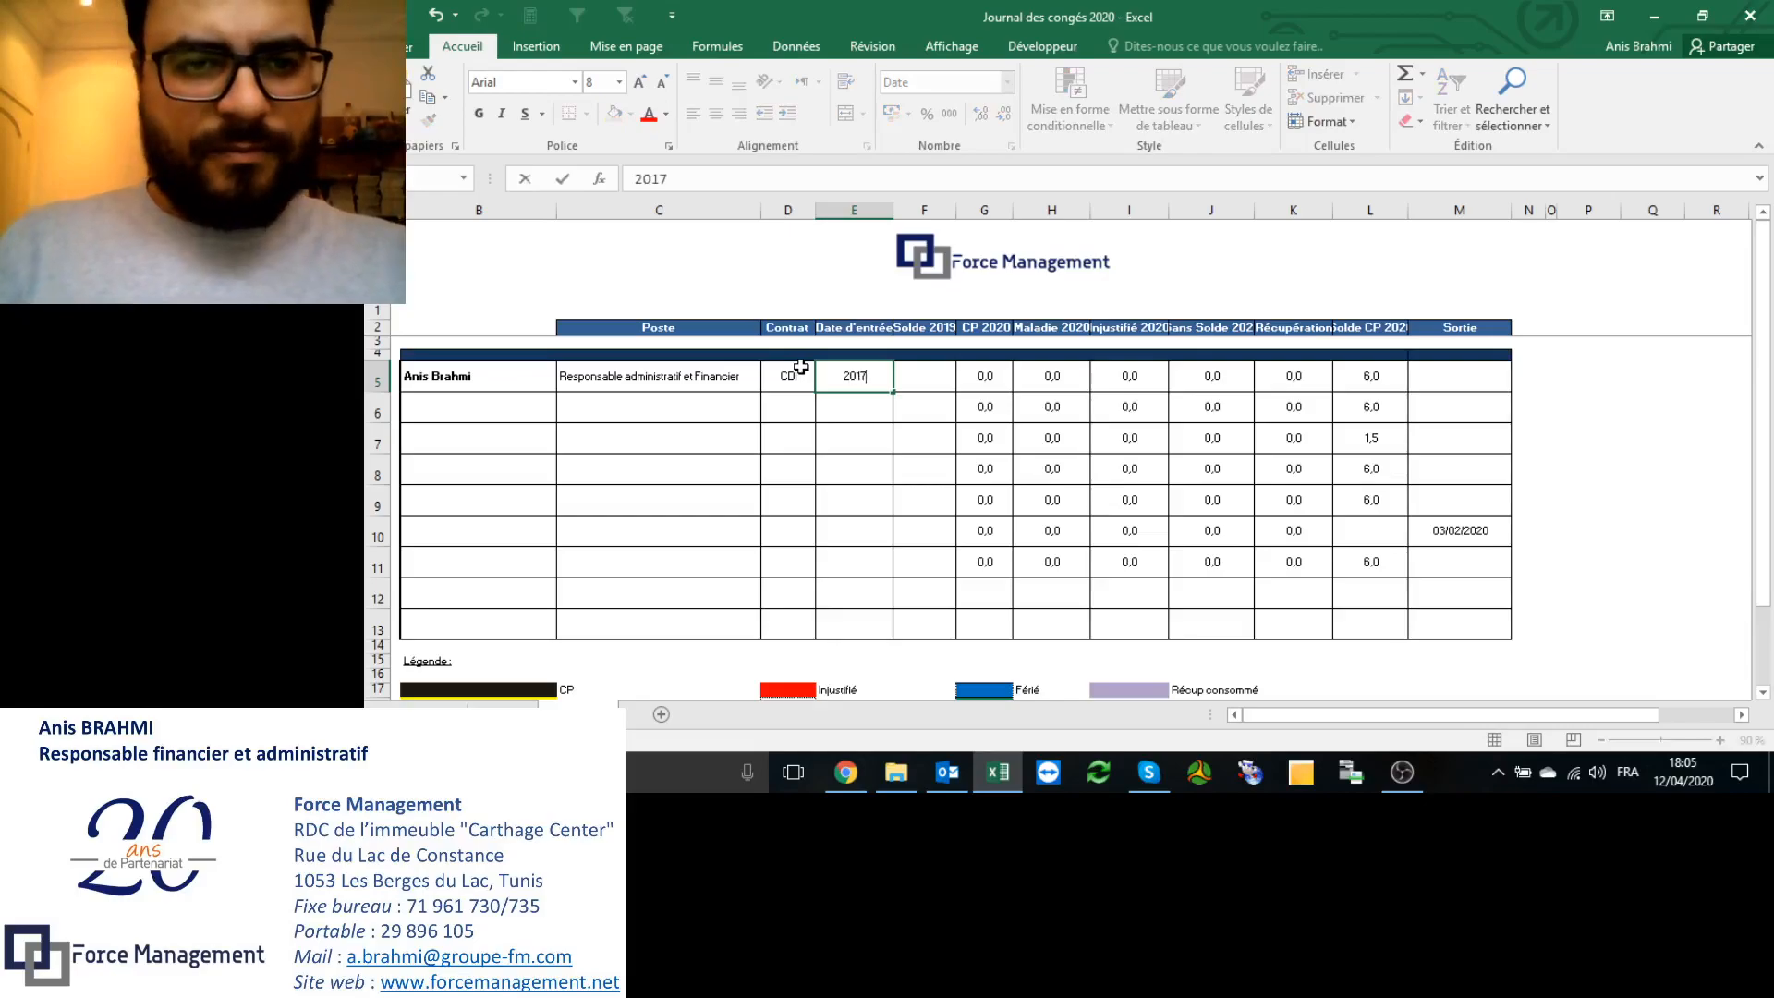
{"action": "key", "text": "Tab"}
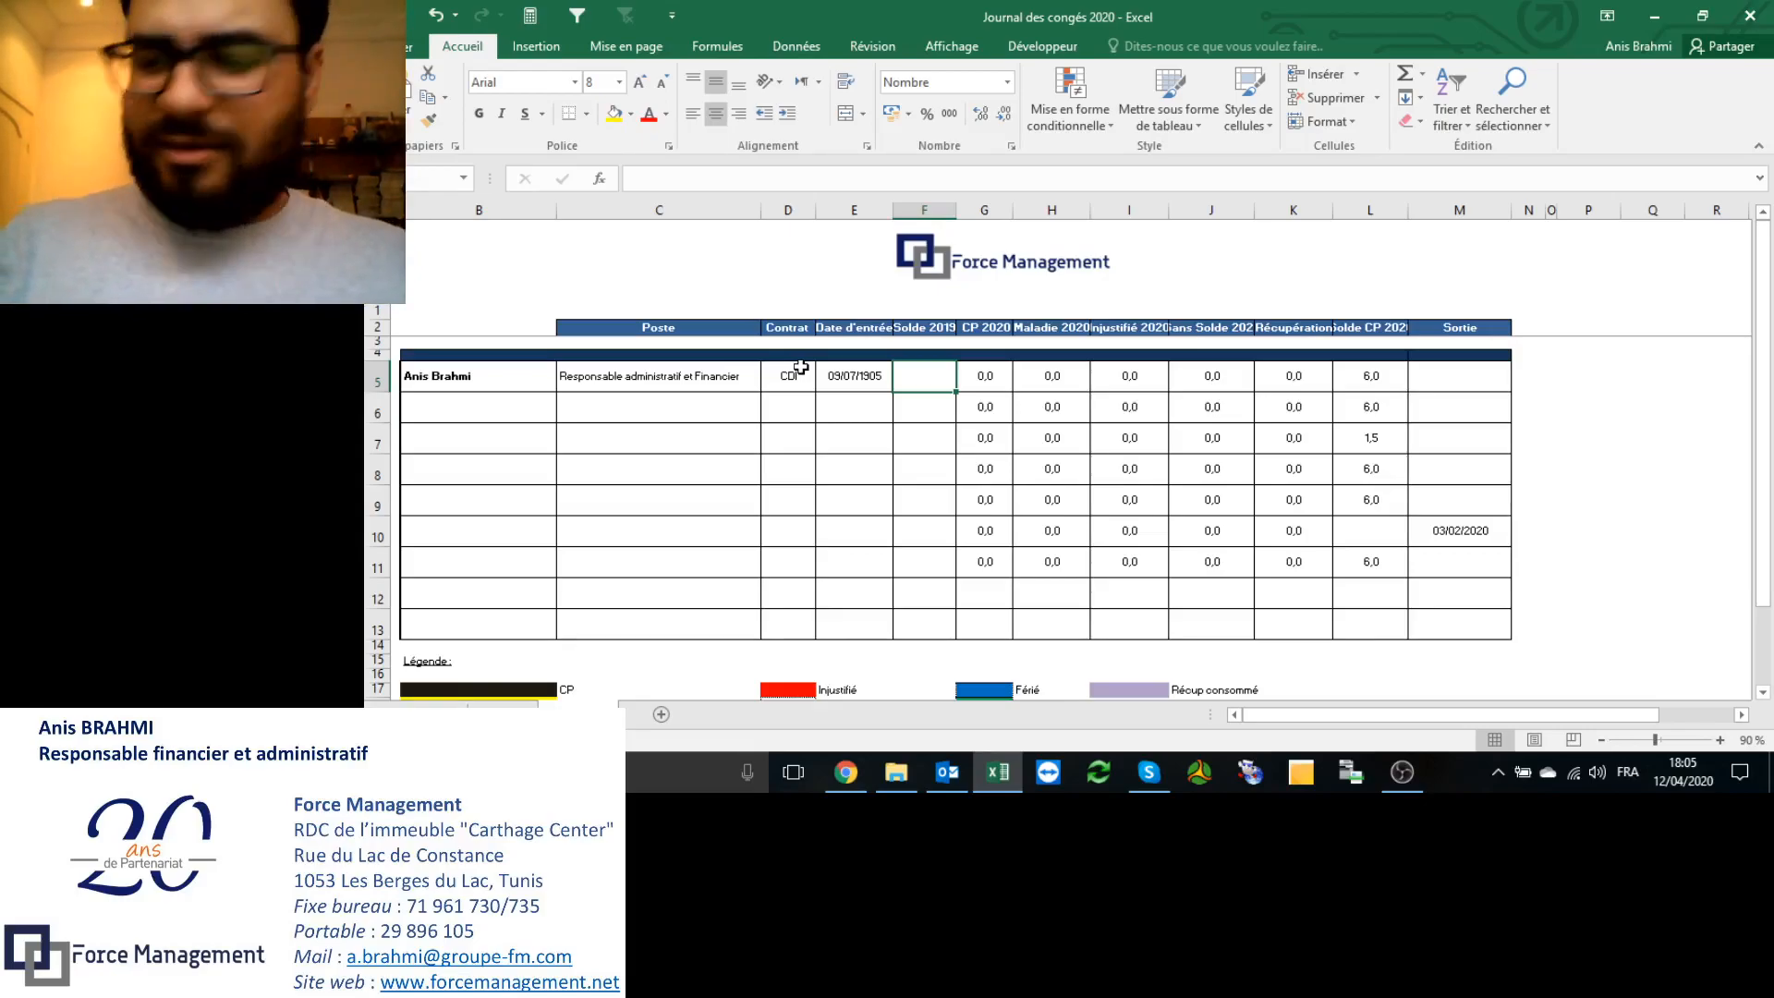
{"action": "type", "text": "12"}
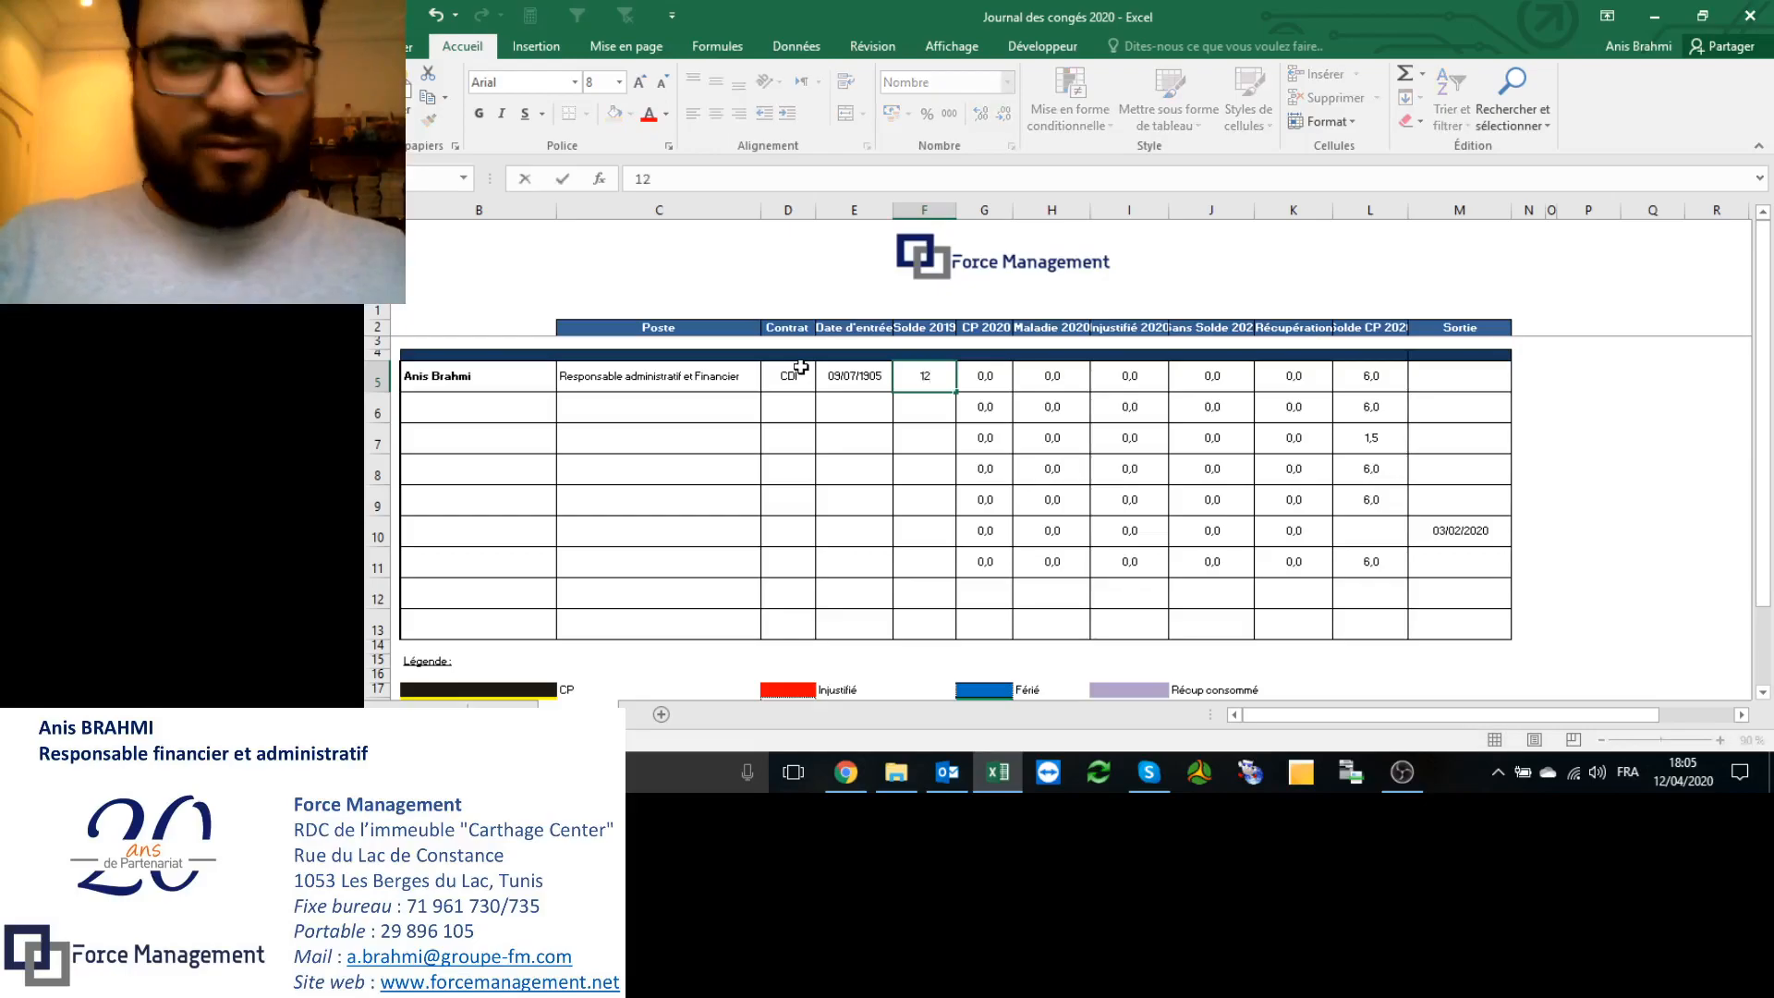
{"action": "key", "text": "Return"}
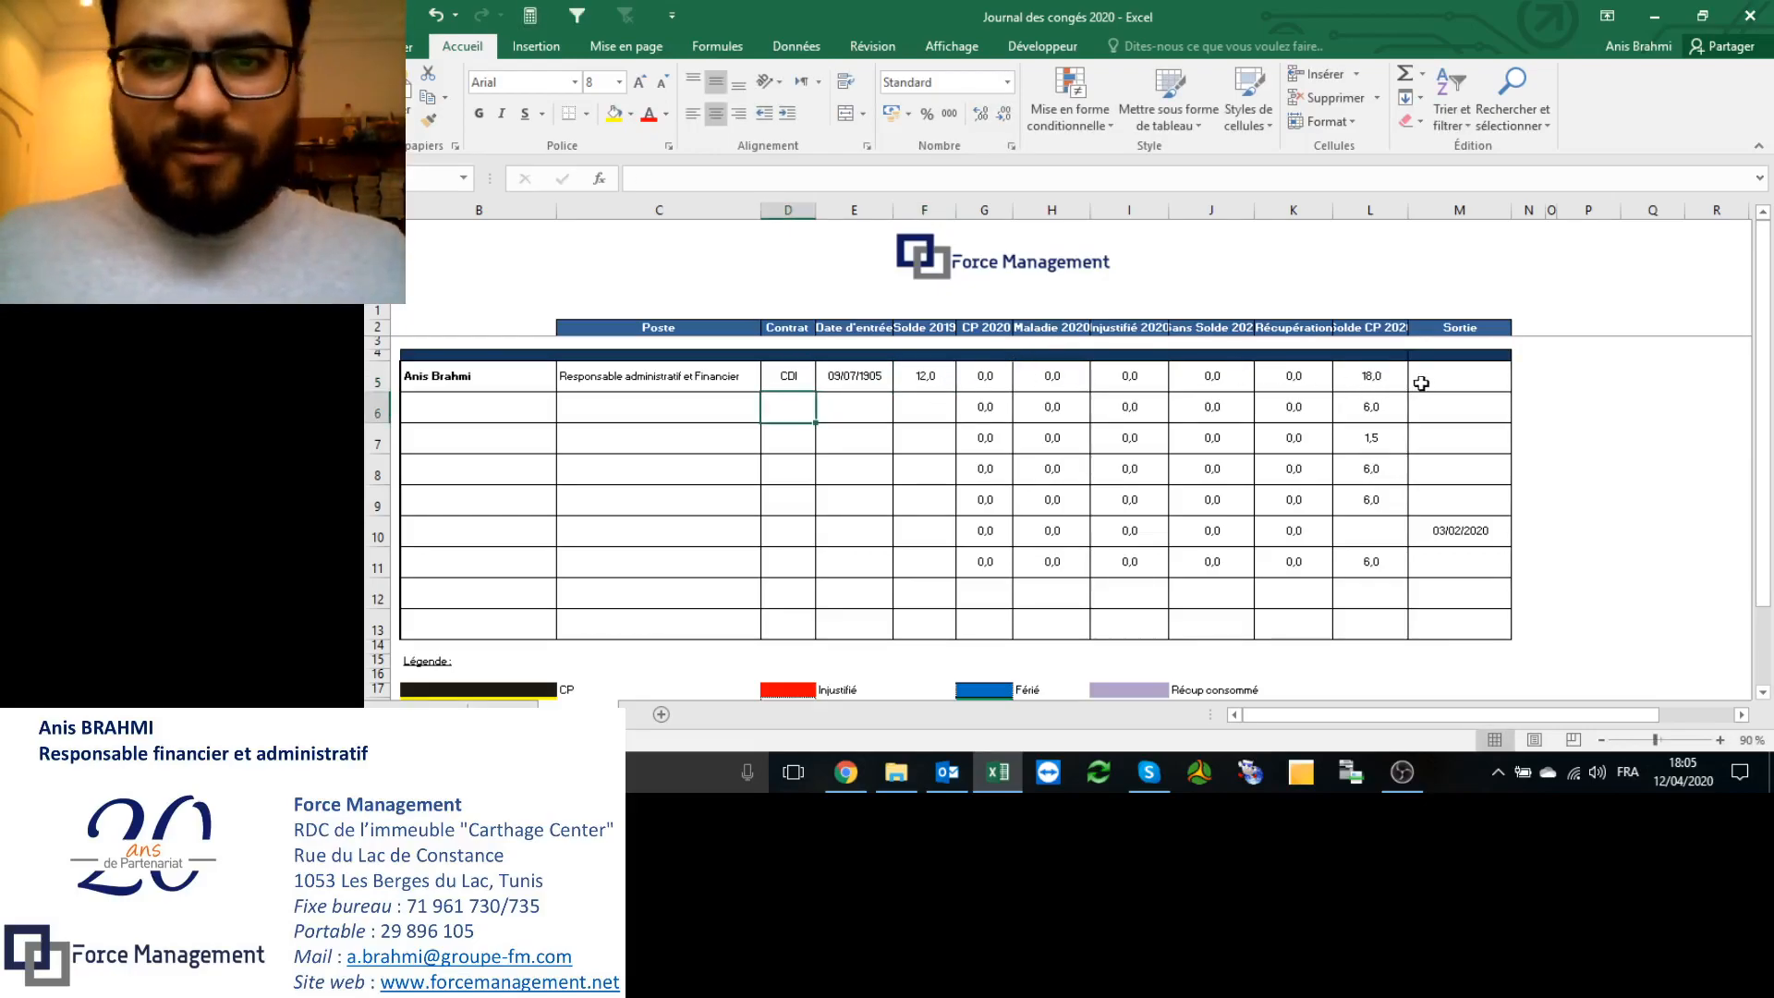
{"action": "left_click", "coordinate": [1372, 381]}
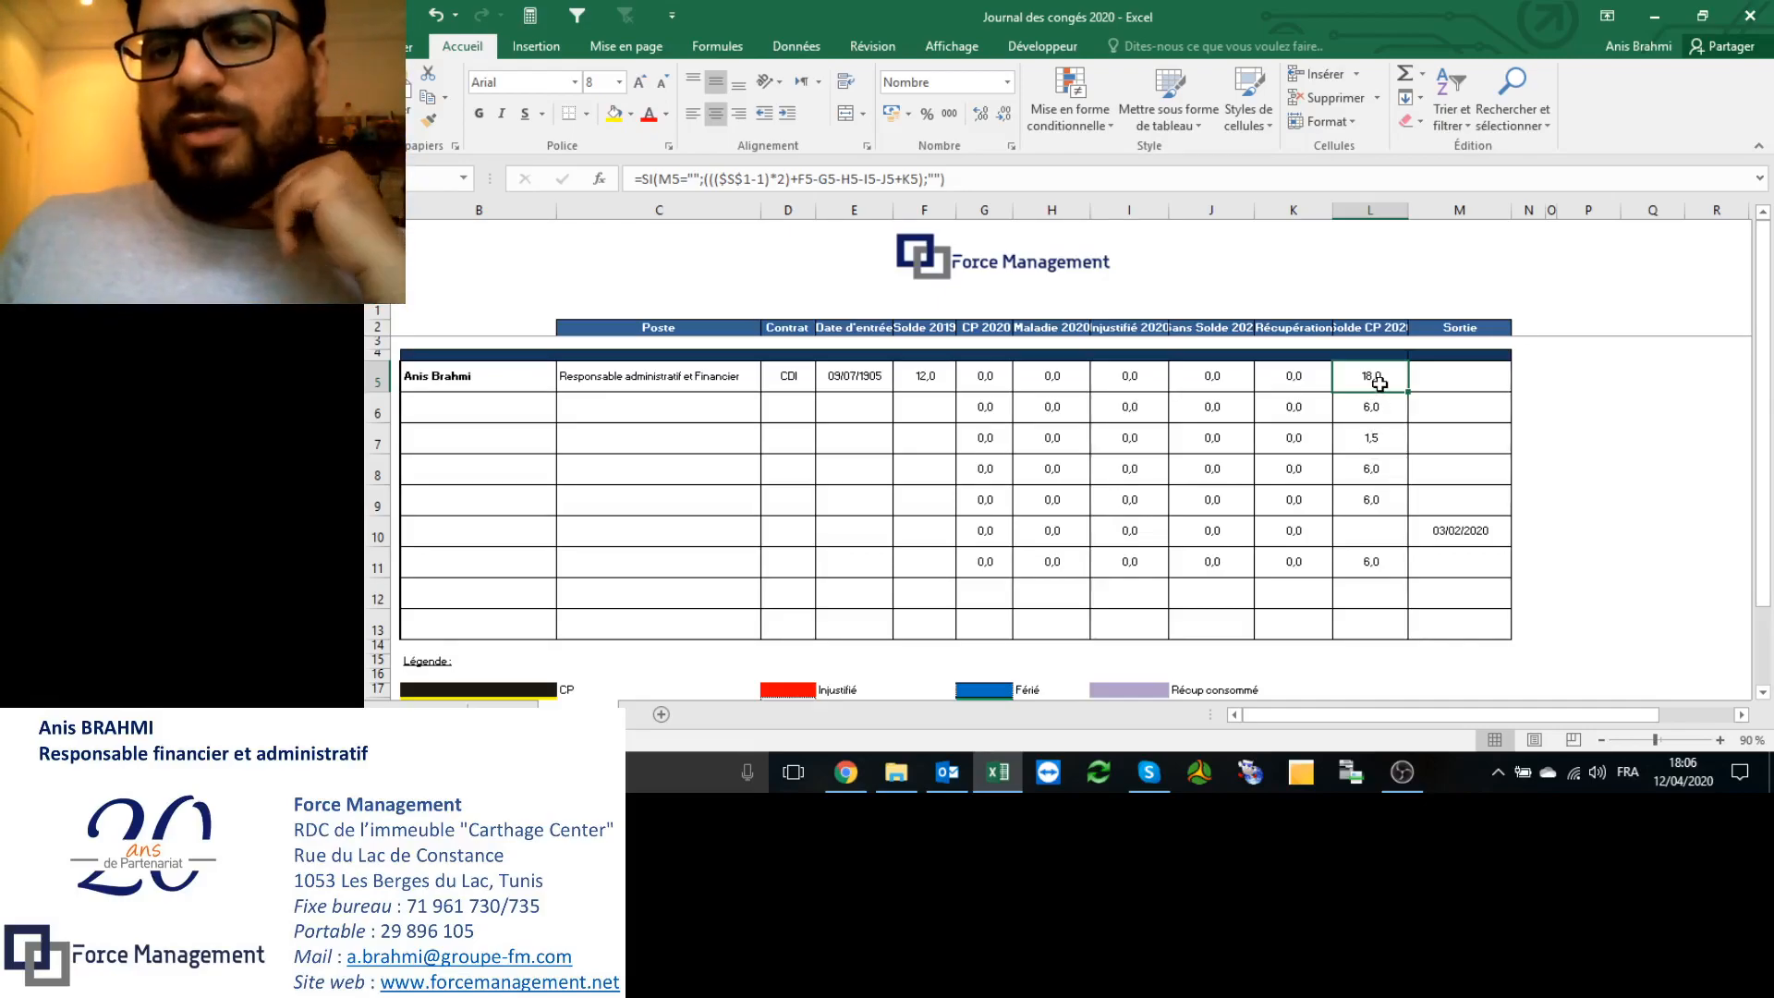
{"action": "left_click", "coordinate": [1741, 235]}
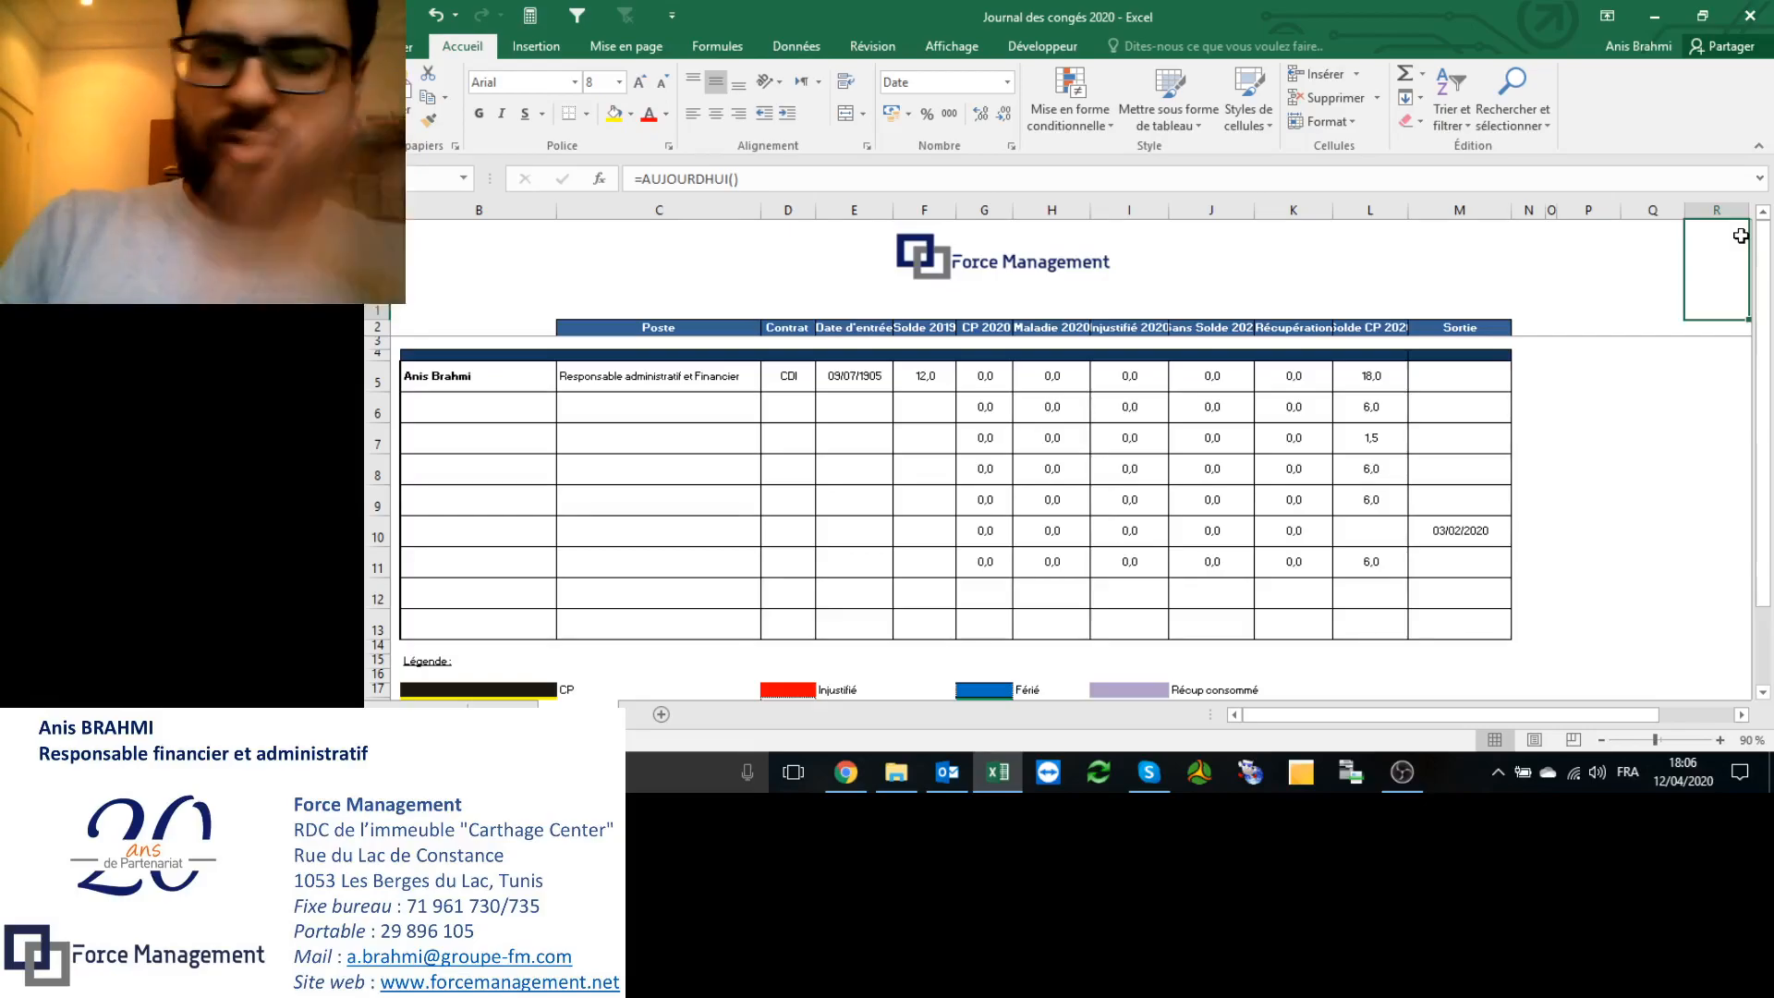
{"action": "key", "text": "Right"}
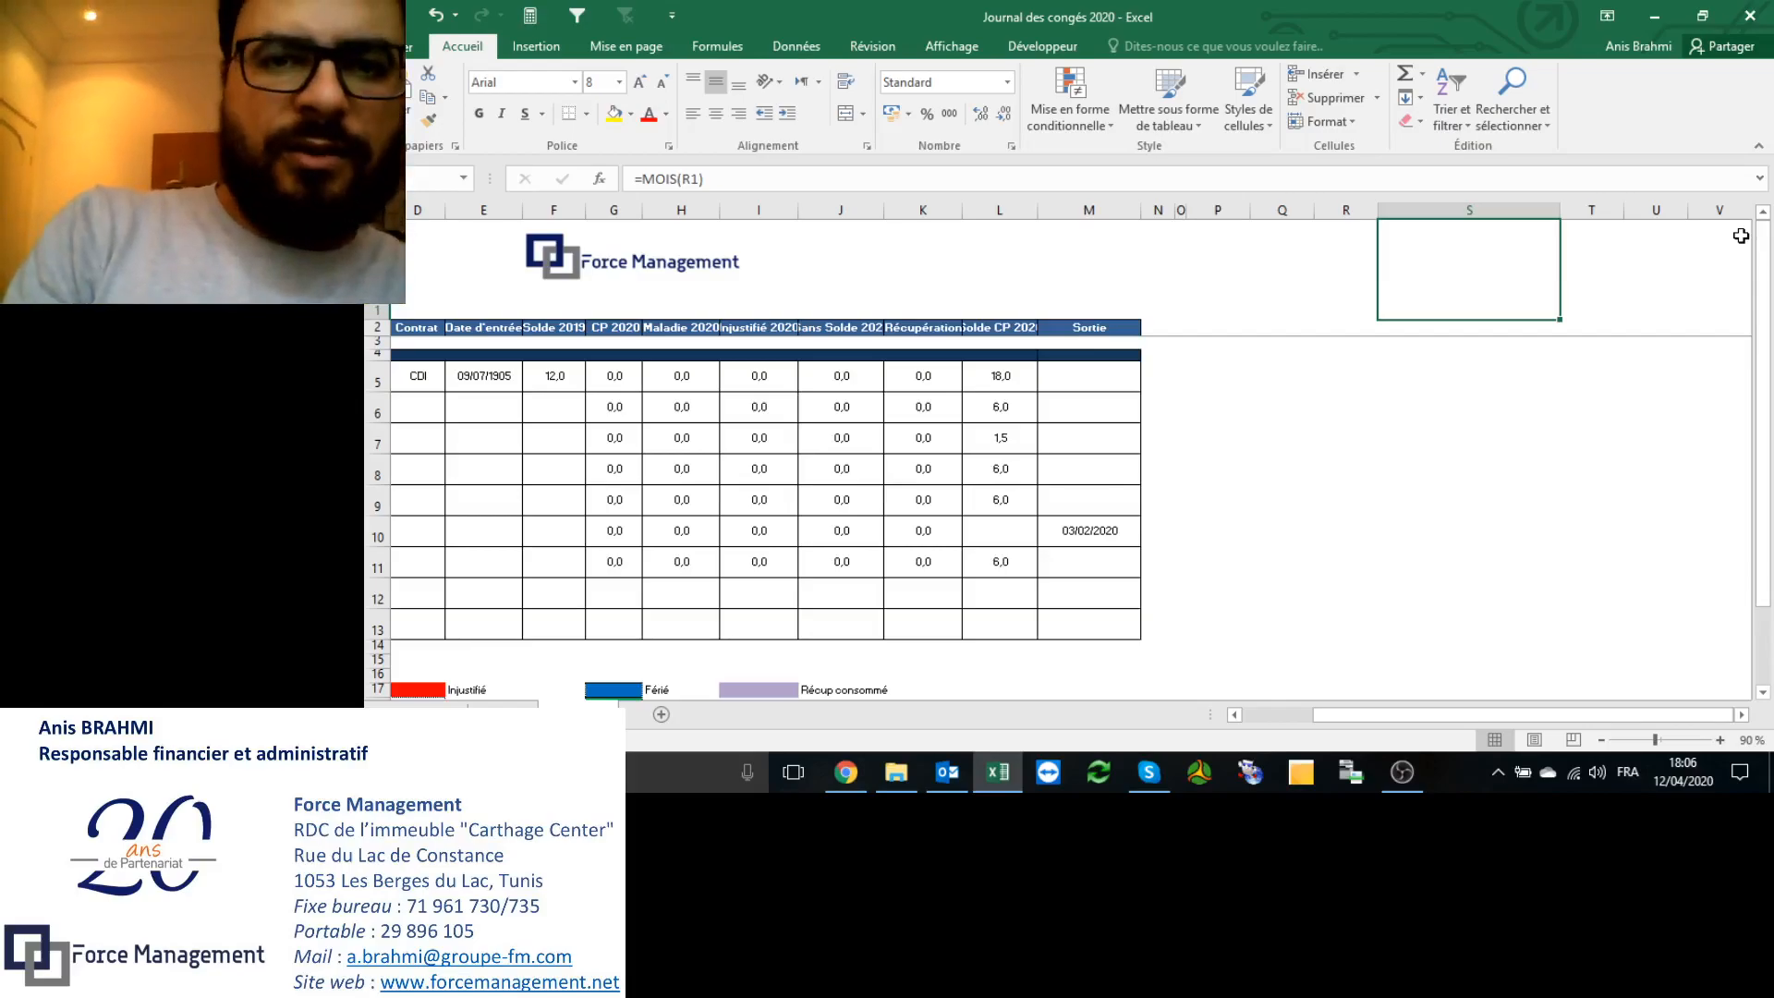
{"action": "left_click", "coordinate": [1365, 260]}
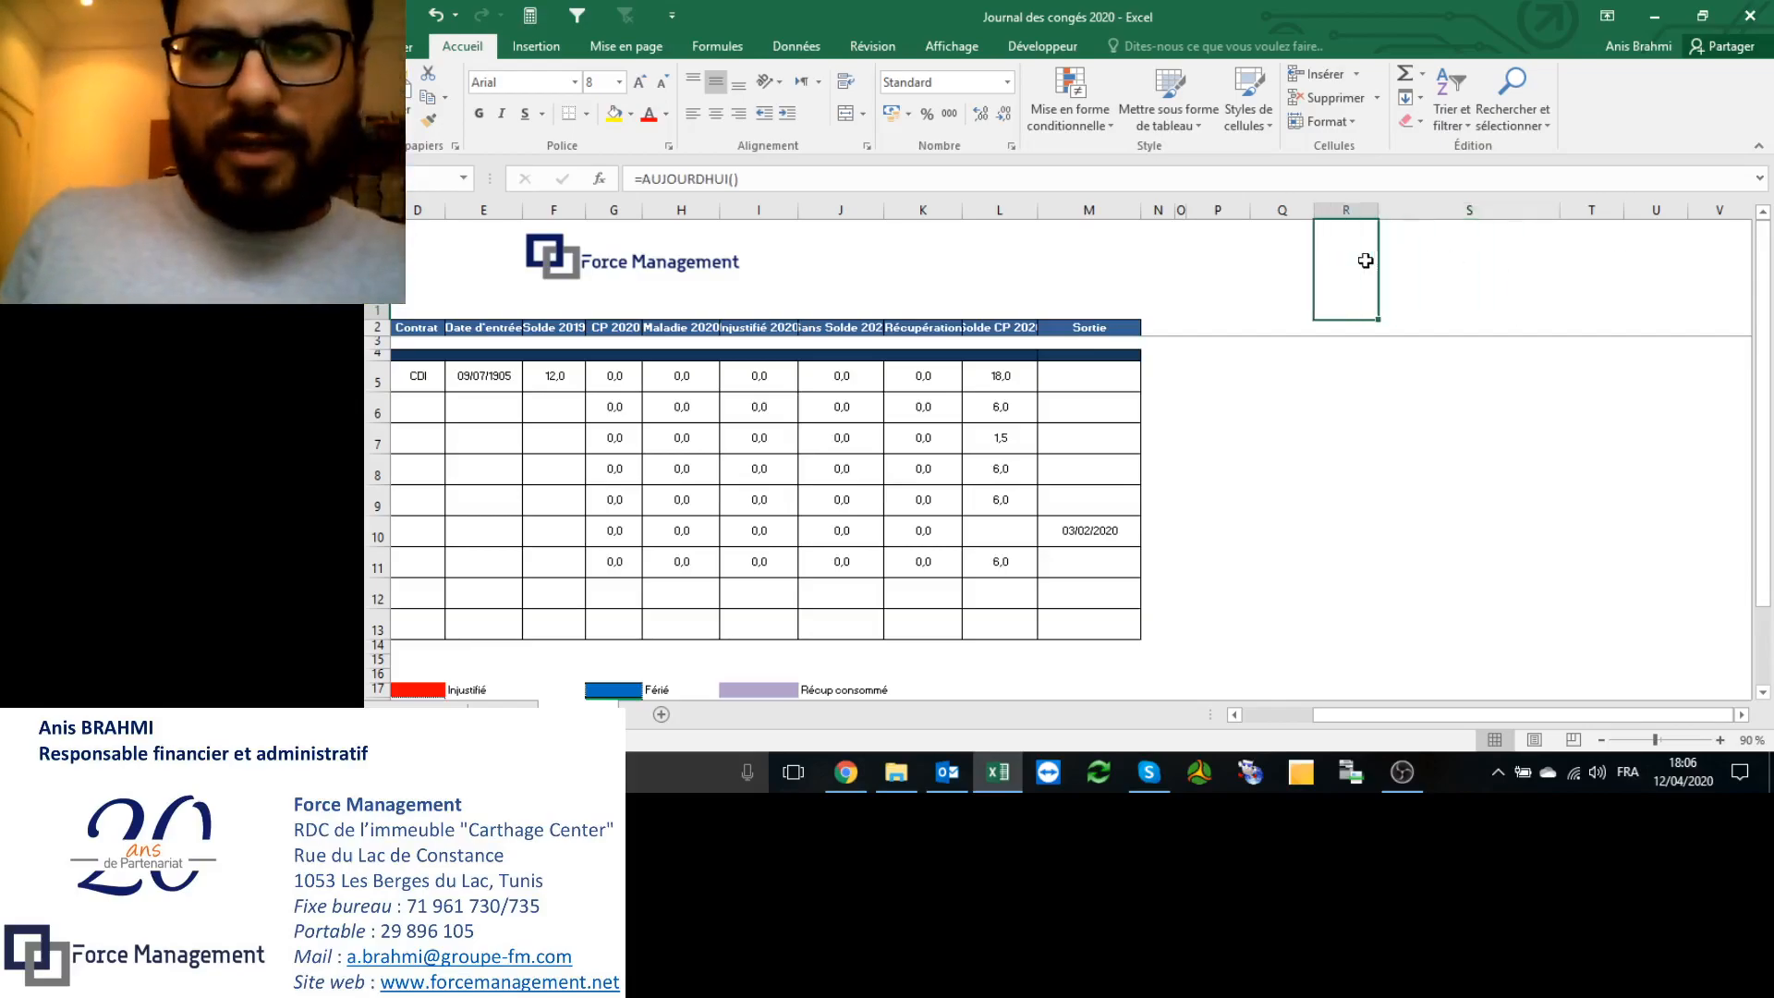
{"action": "left_click", "coordinate": [1464, 255]}
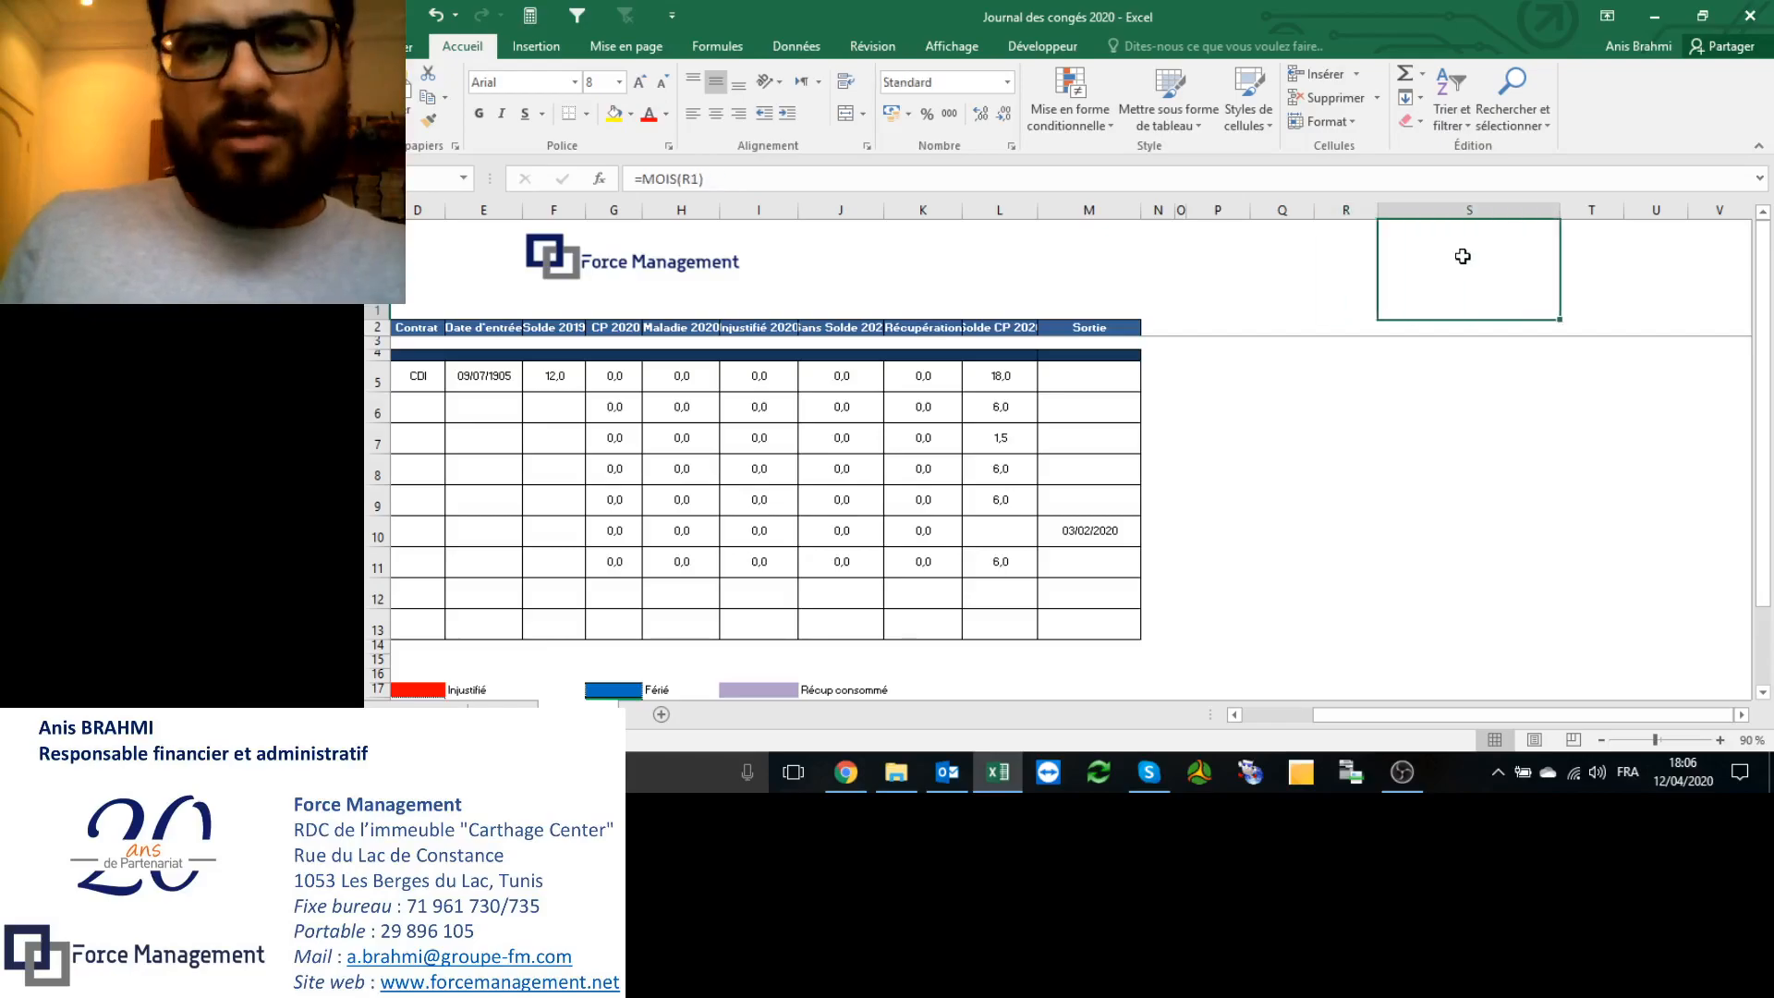
{"action": "left_click", "coordinate": [1355, 264]}
{"action": "left_click", "coordinate": [1430, 259]}
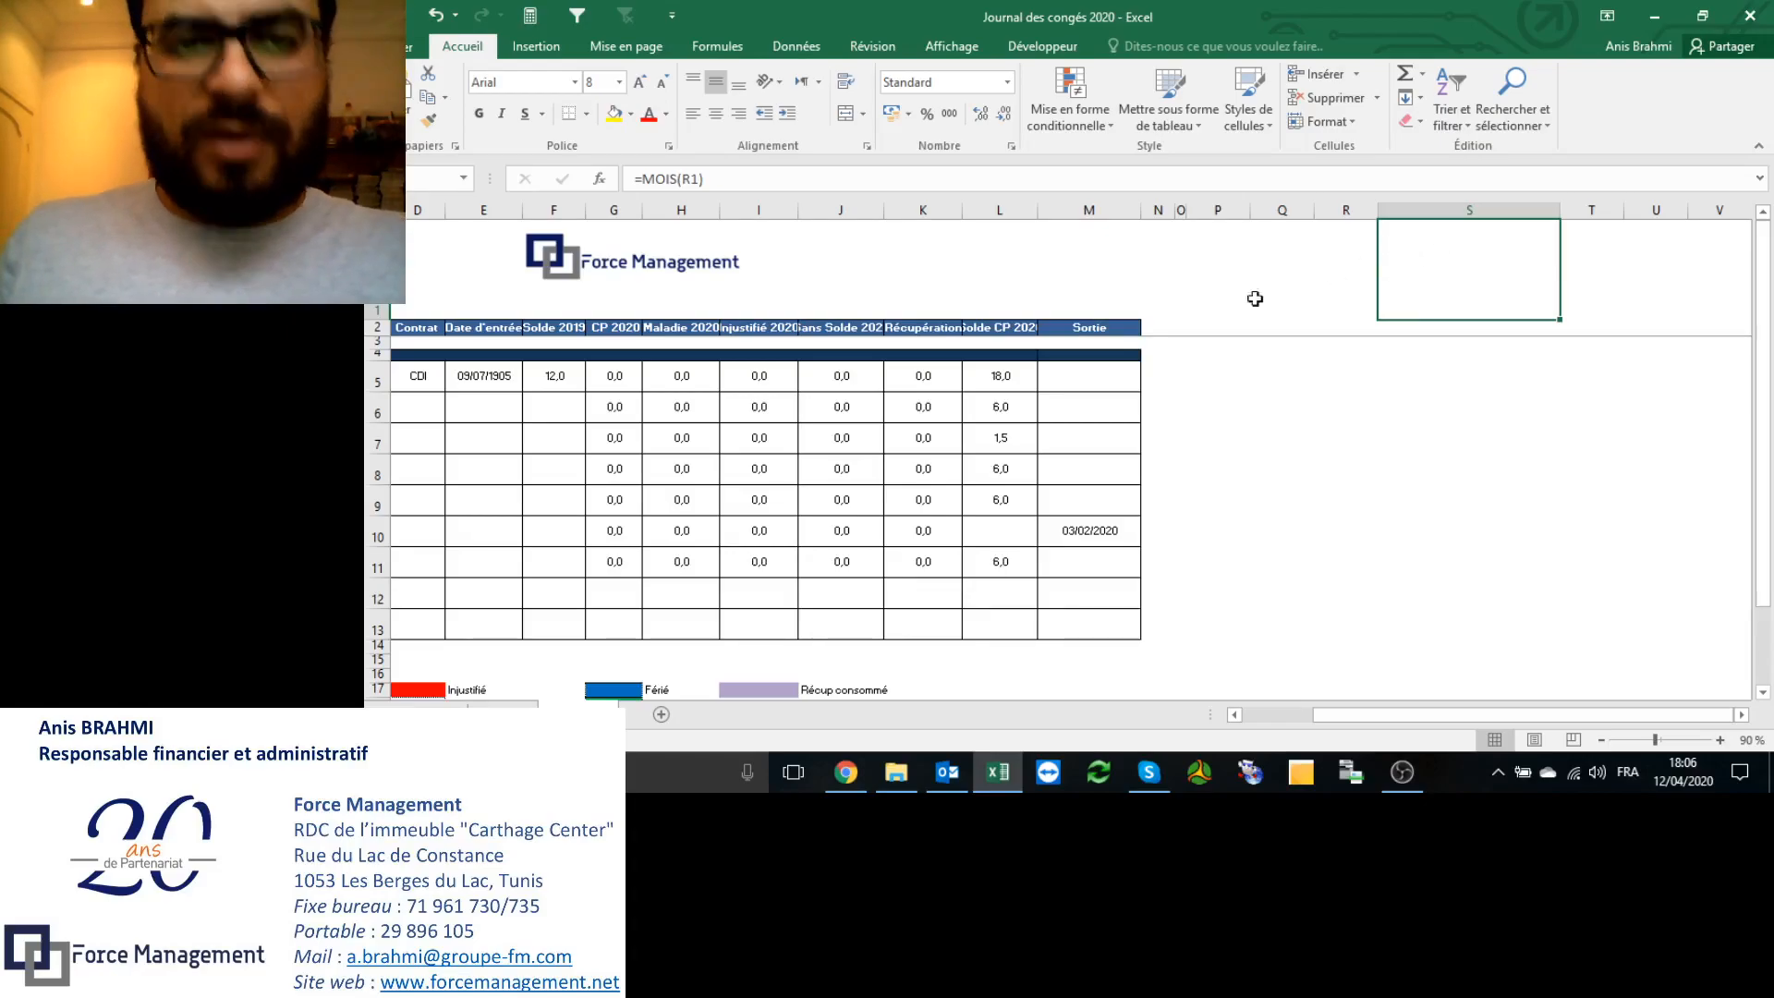
{"action": "left_click", "coordinate": [984, 373]}
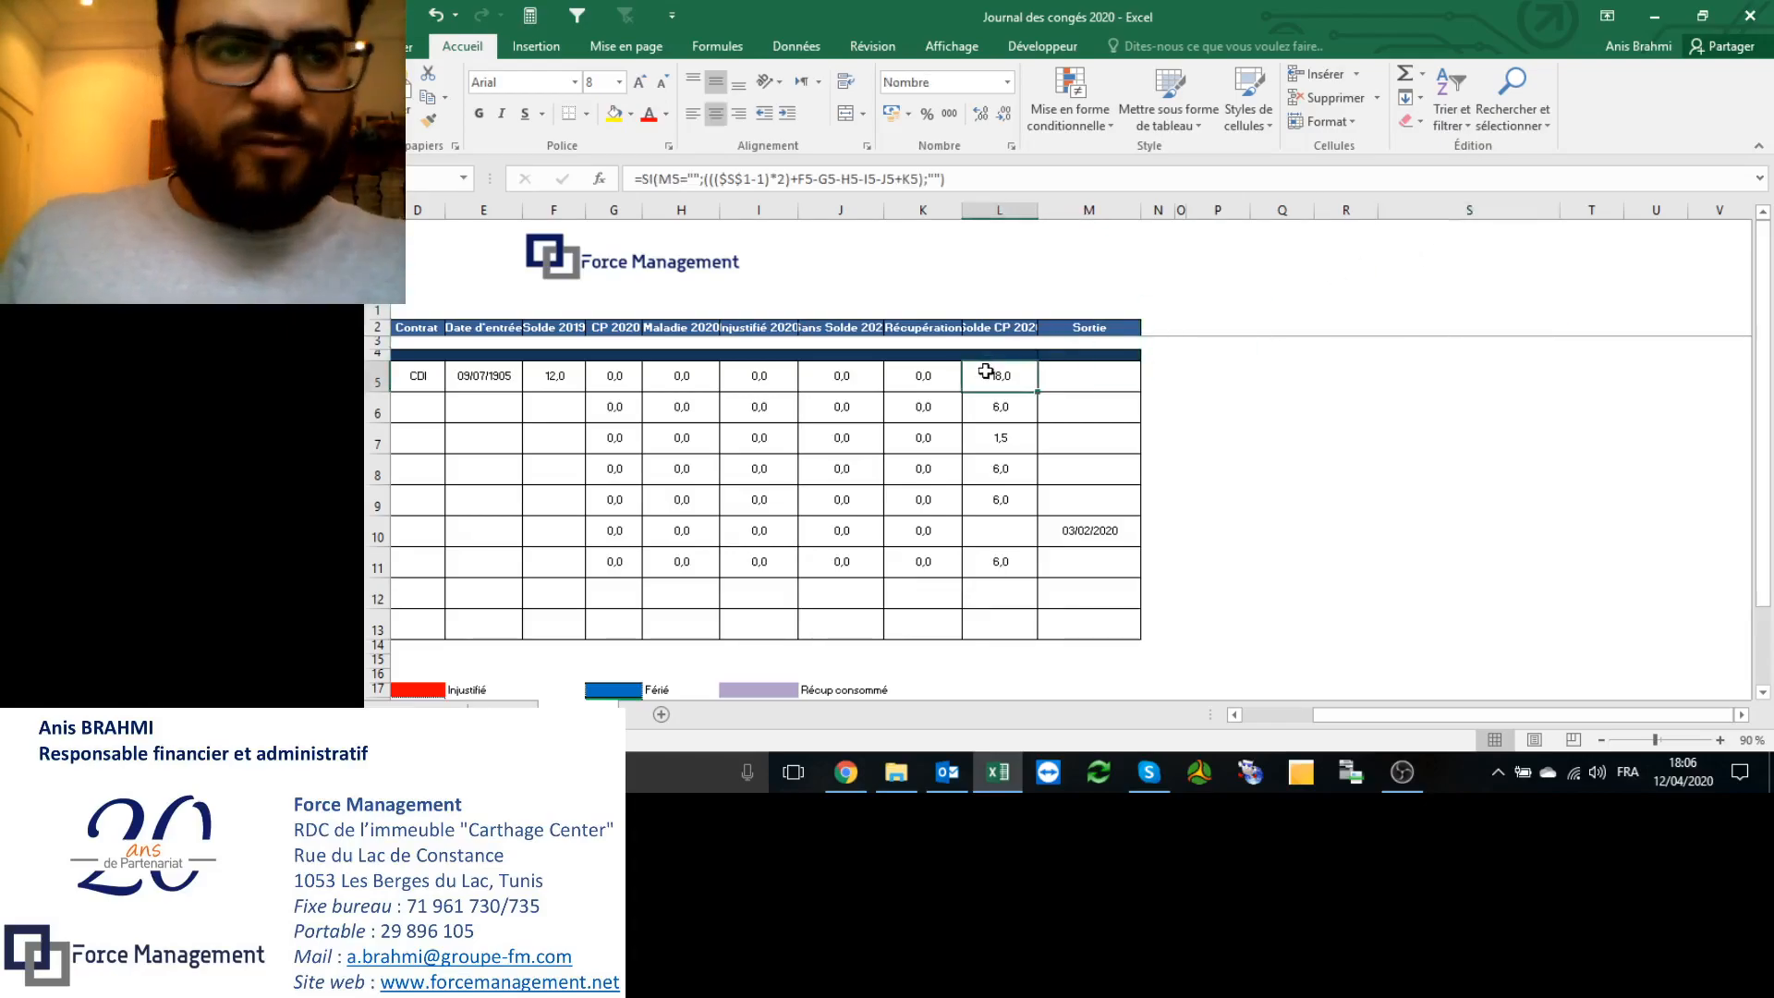
{"action": "left_click", "coordinate": [653, 179]}
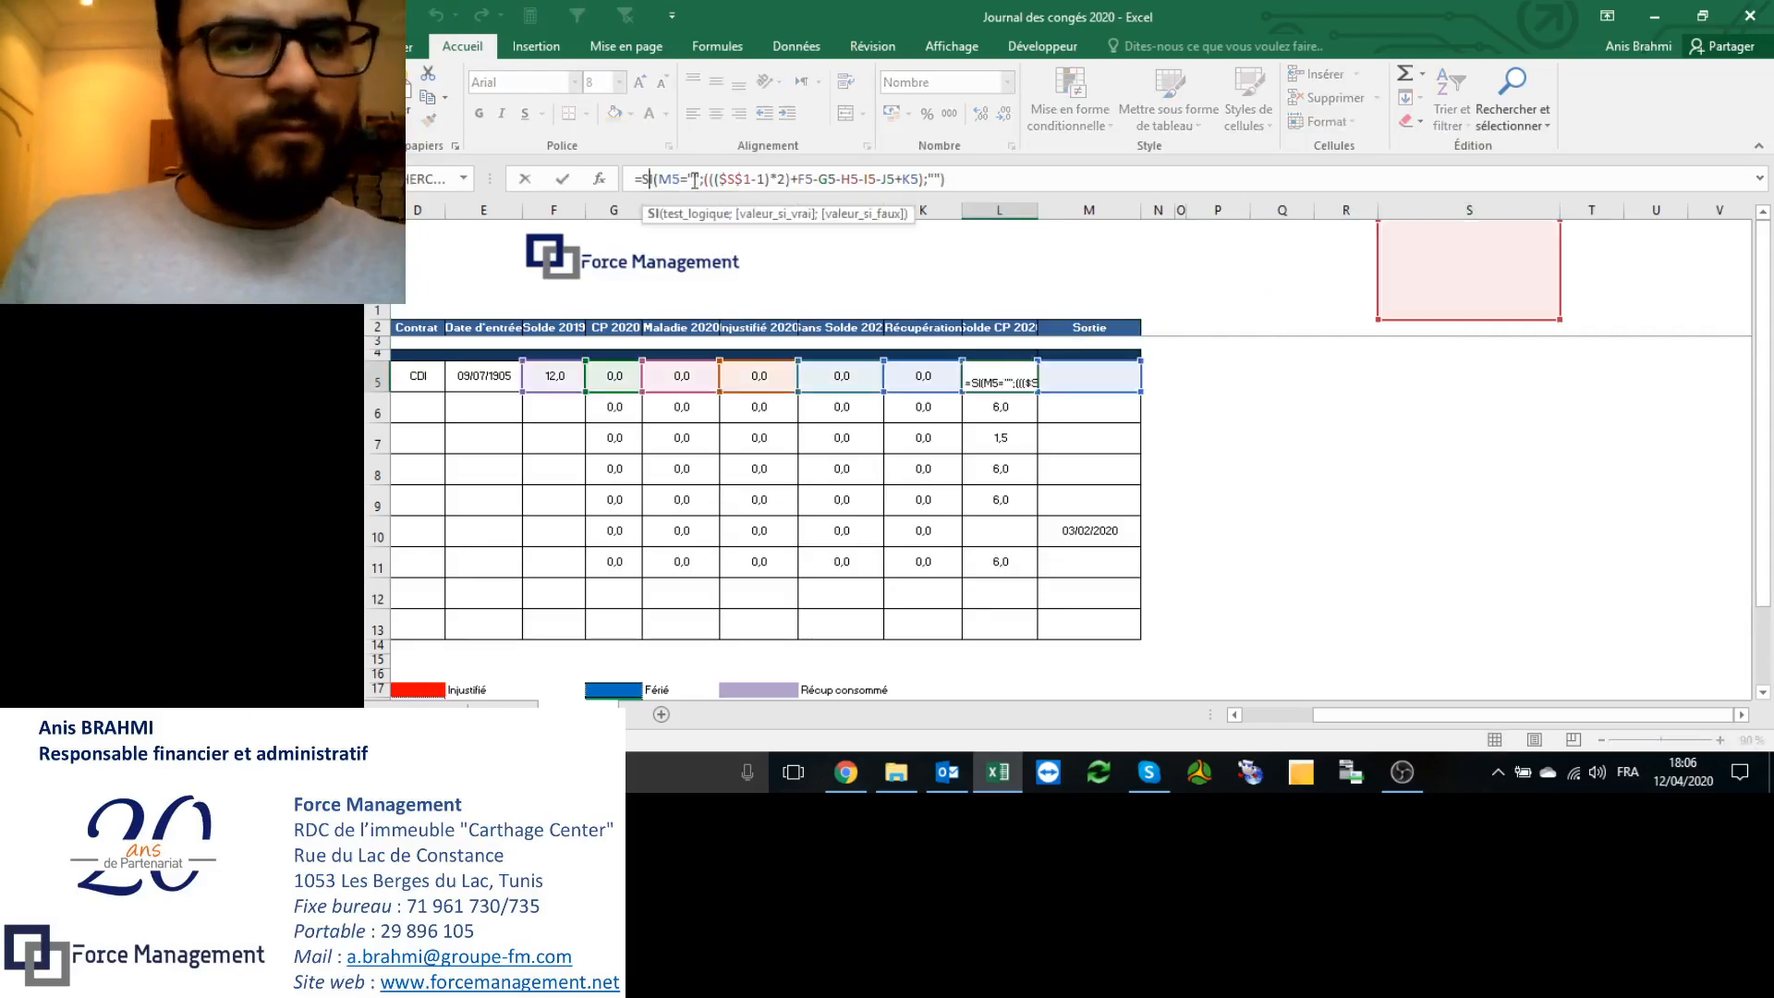
{"action": "left_click", "coordinate": [673, 179]}
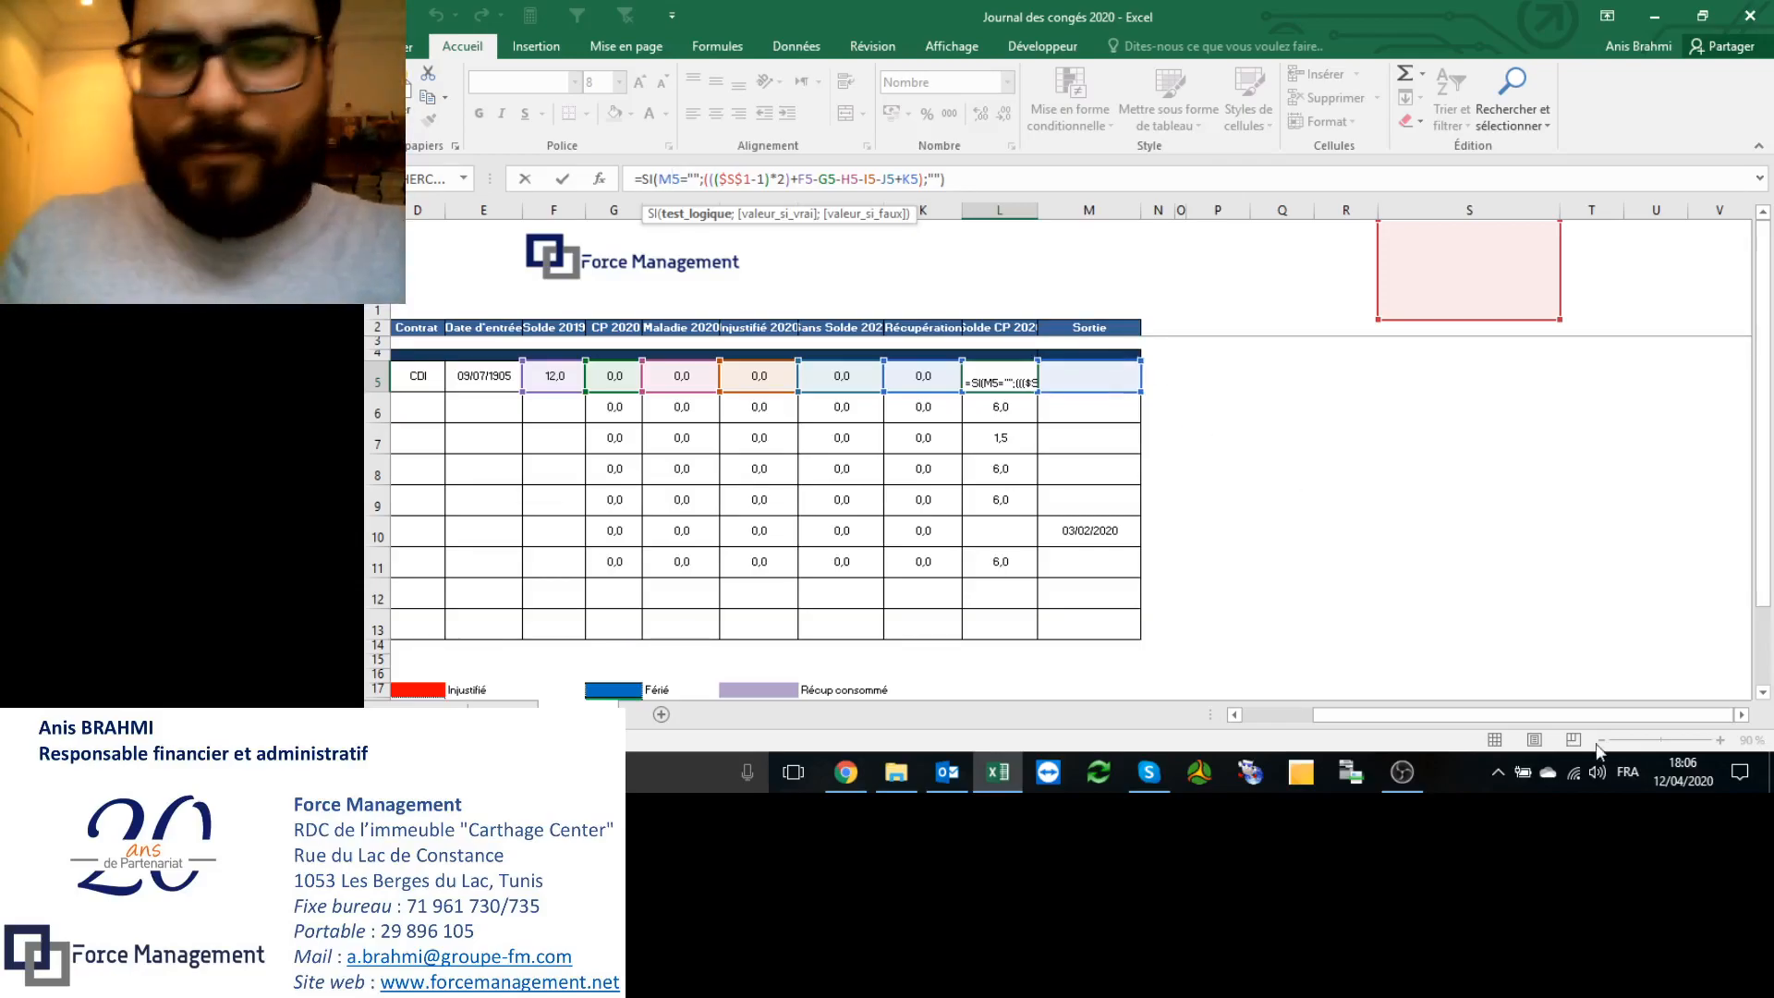
{"action": "left_click_drag", "start_coordinate": [1501, 716], "coordinate": [1432, 719]}
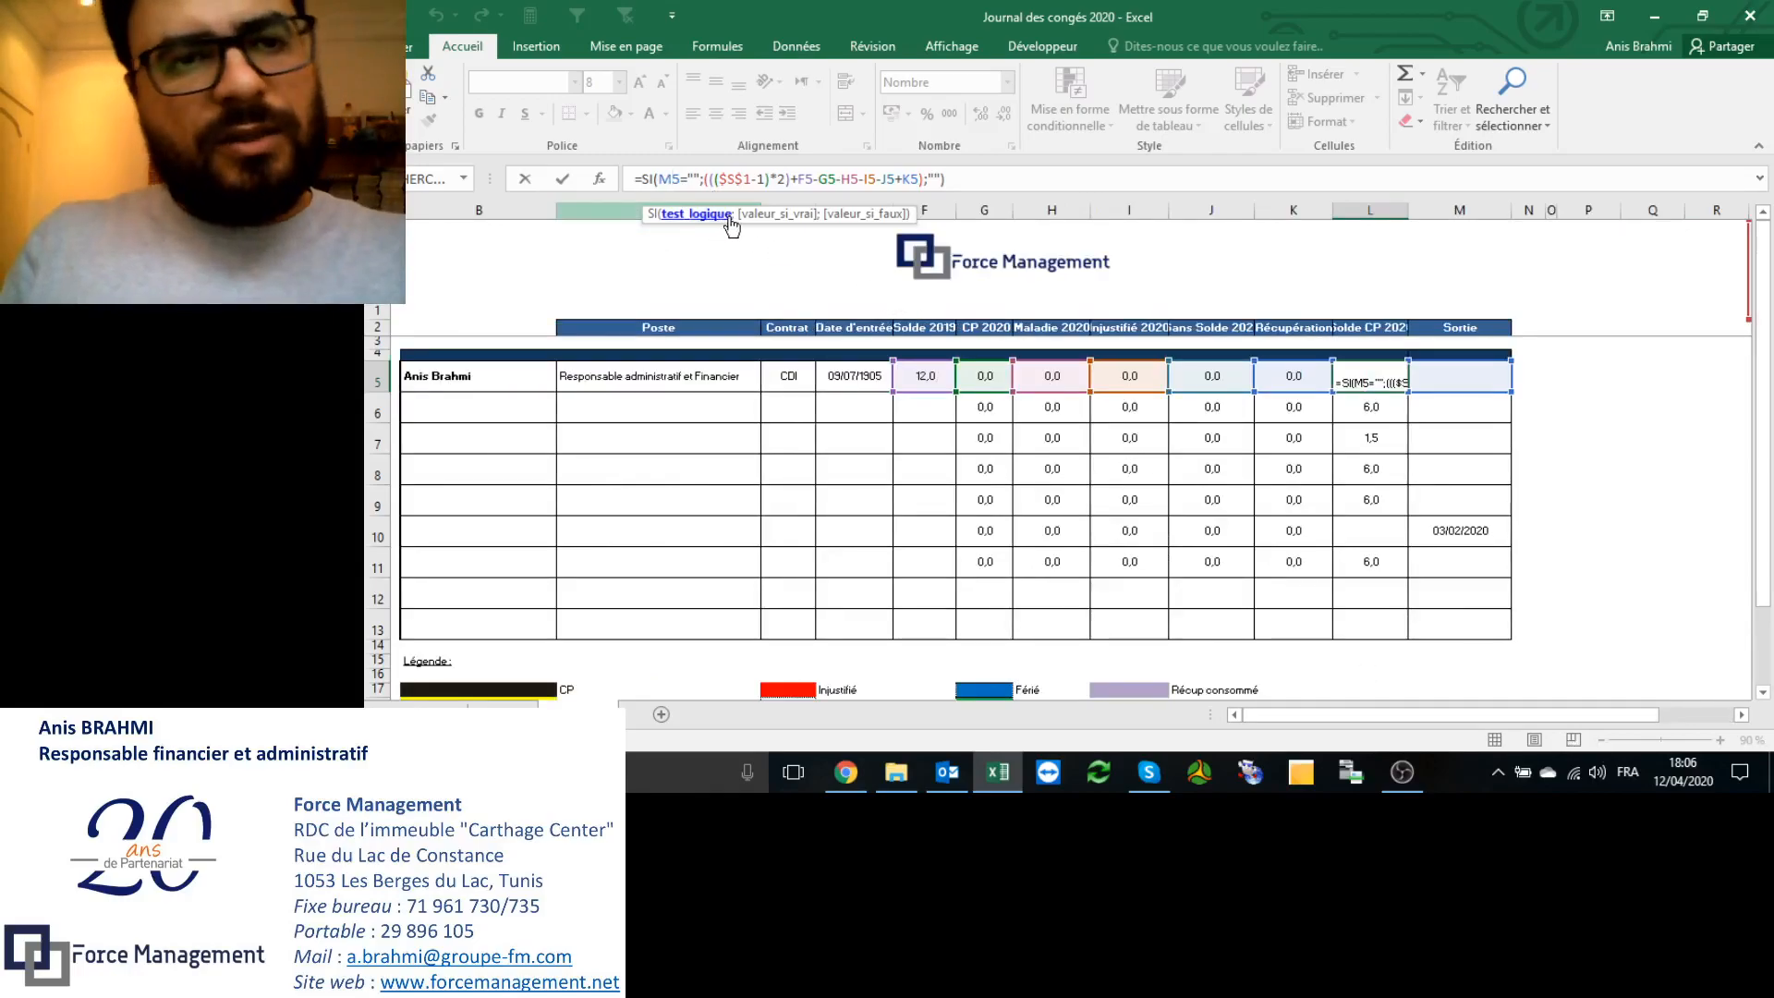
{"action": "left_click", "coordinate": [763, 215]}
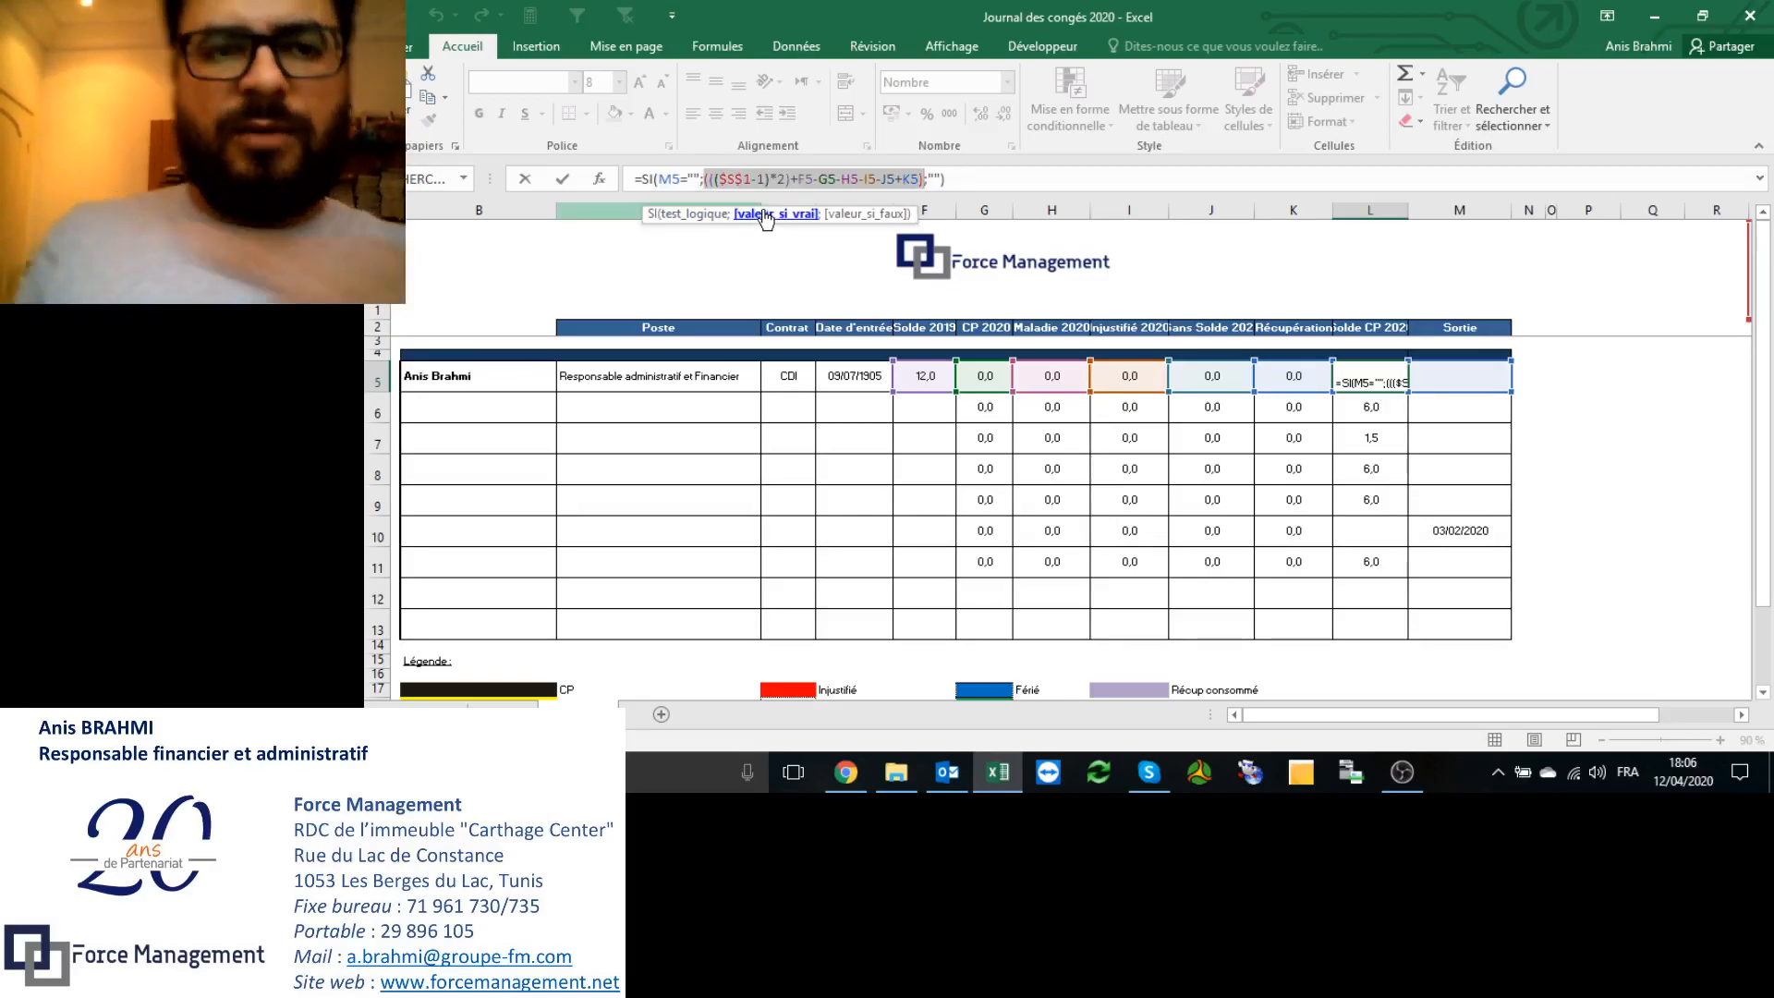
{"action": "left_click", "coordinate": [802, 179]}
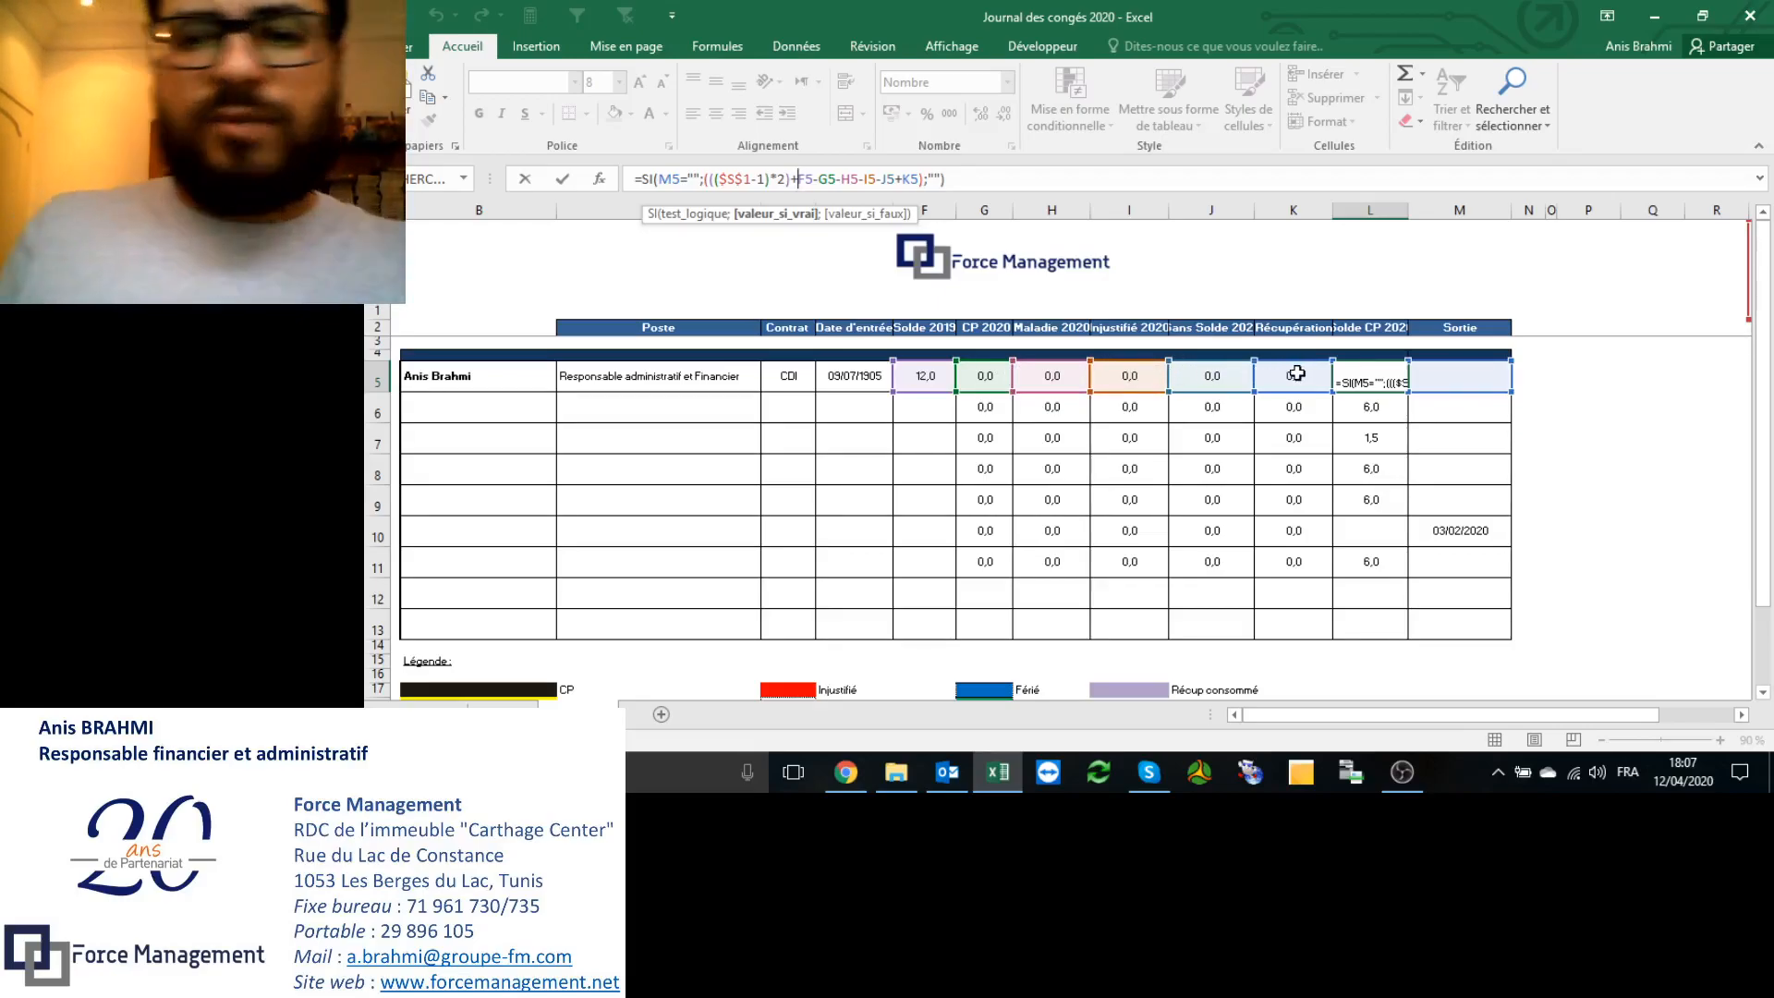
{"action": "key", "text": "Return"}
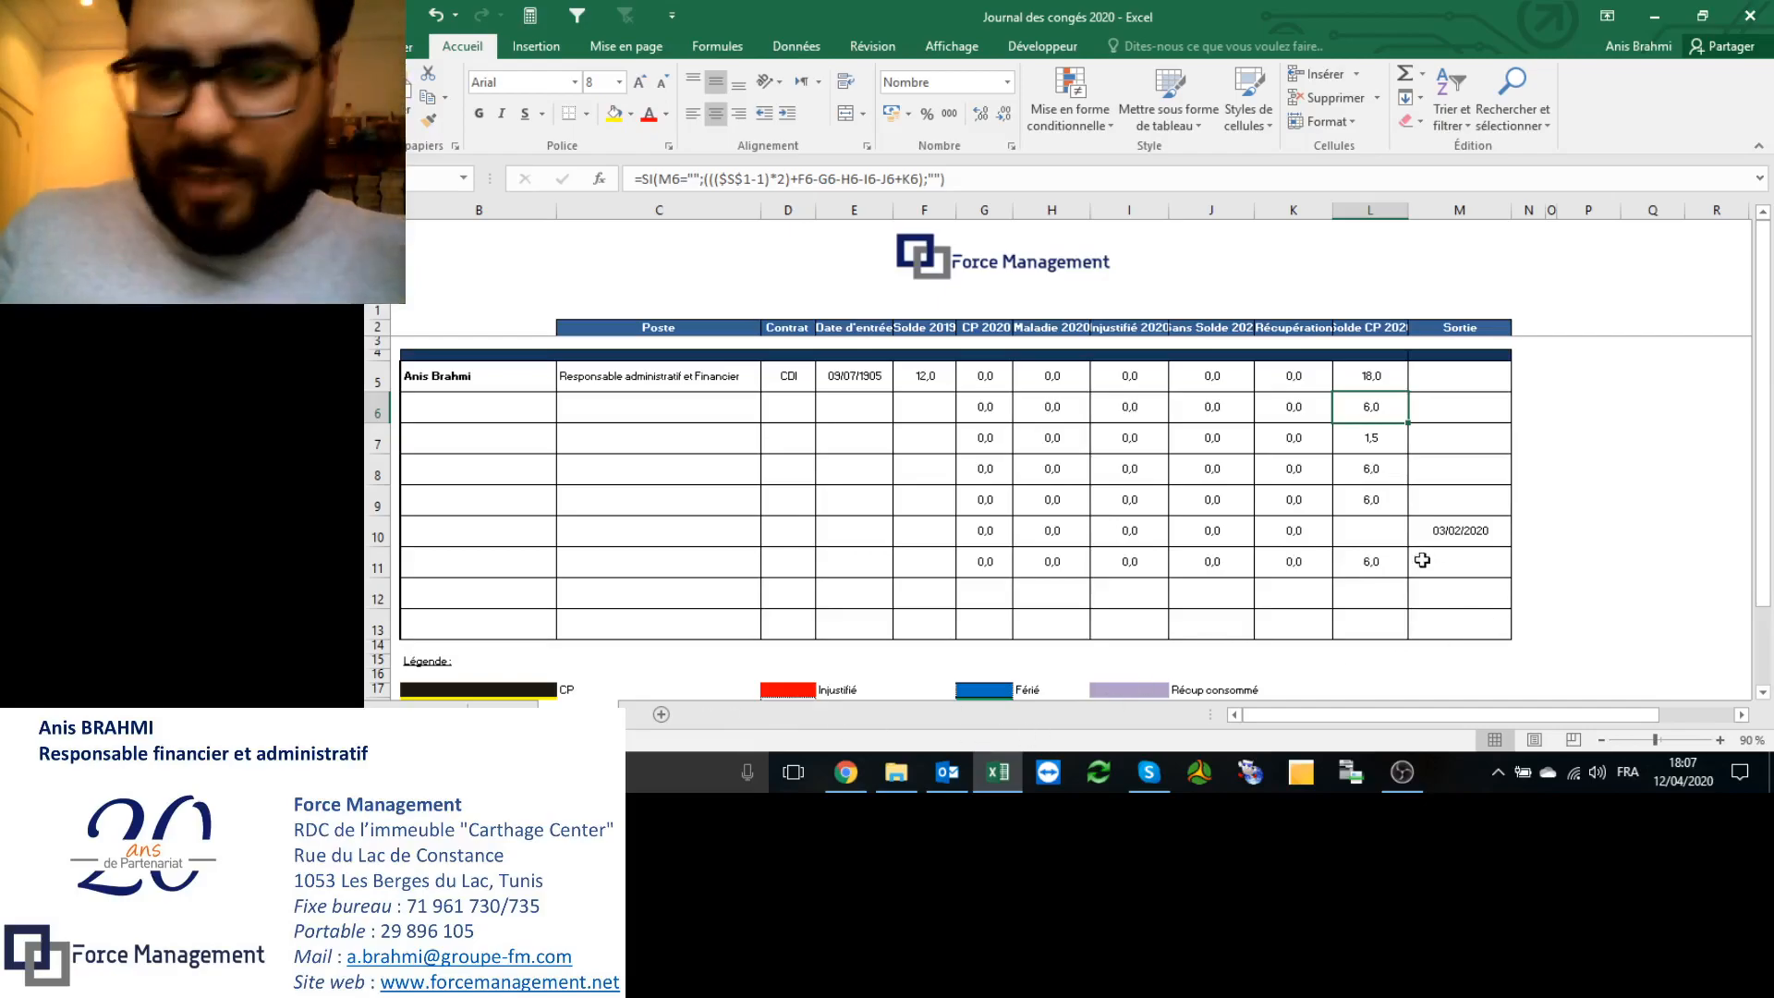
Step: Check the exit date in M10 and blank balance in L10, then the calendar's CP count
{"action": "left_click", "coordinate": [1464, 531]}
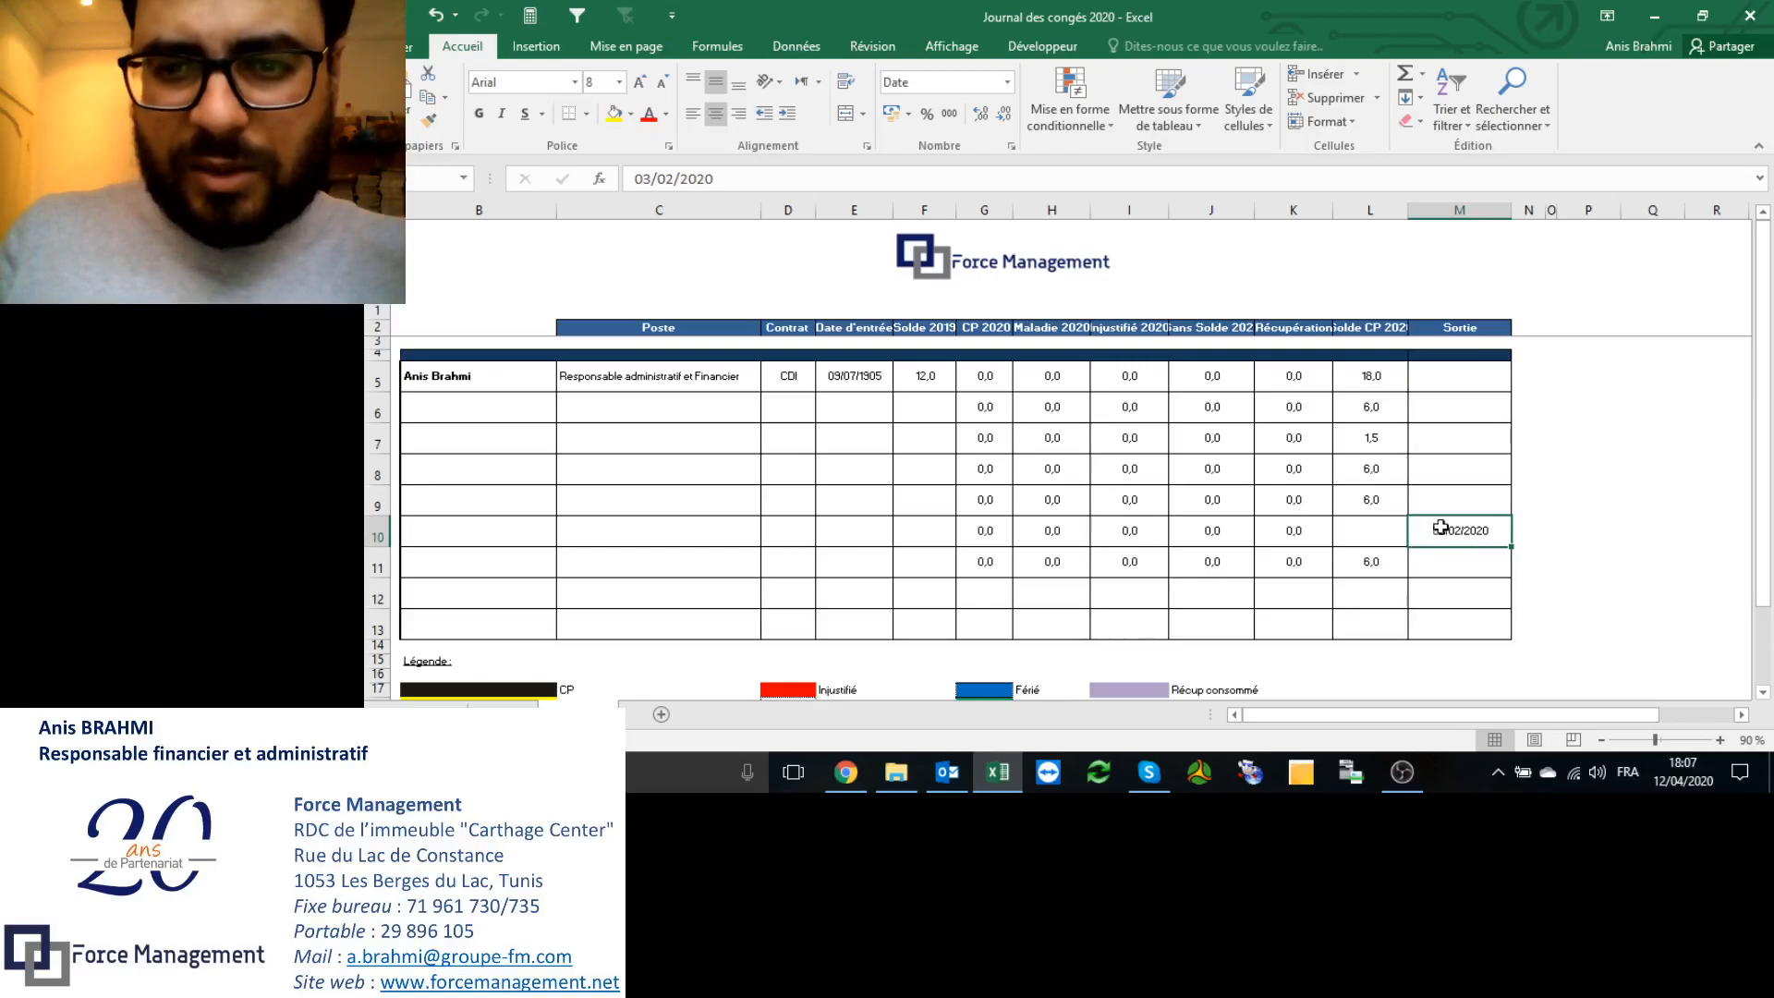
{"action": "left_click", "coordinate": [1388, 527]}
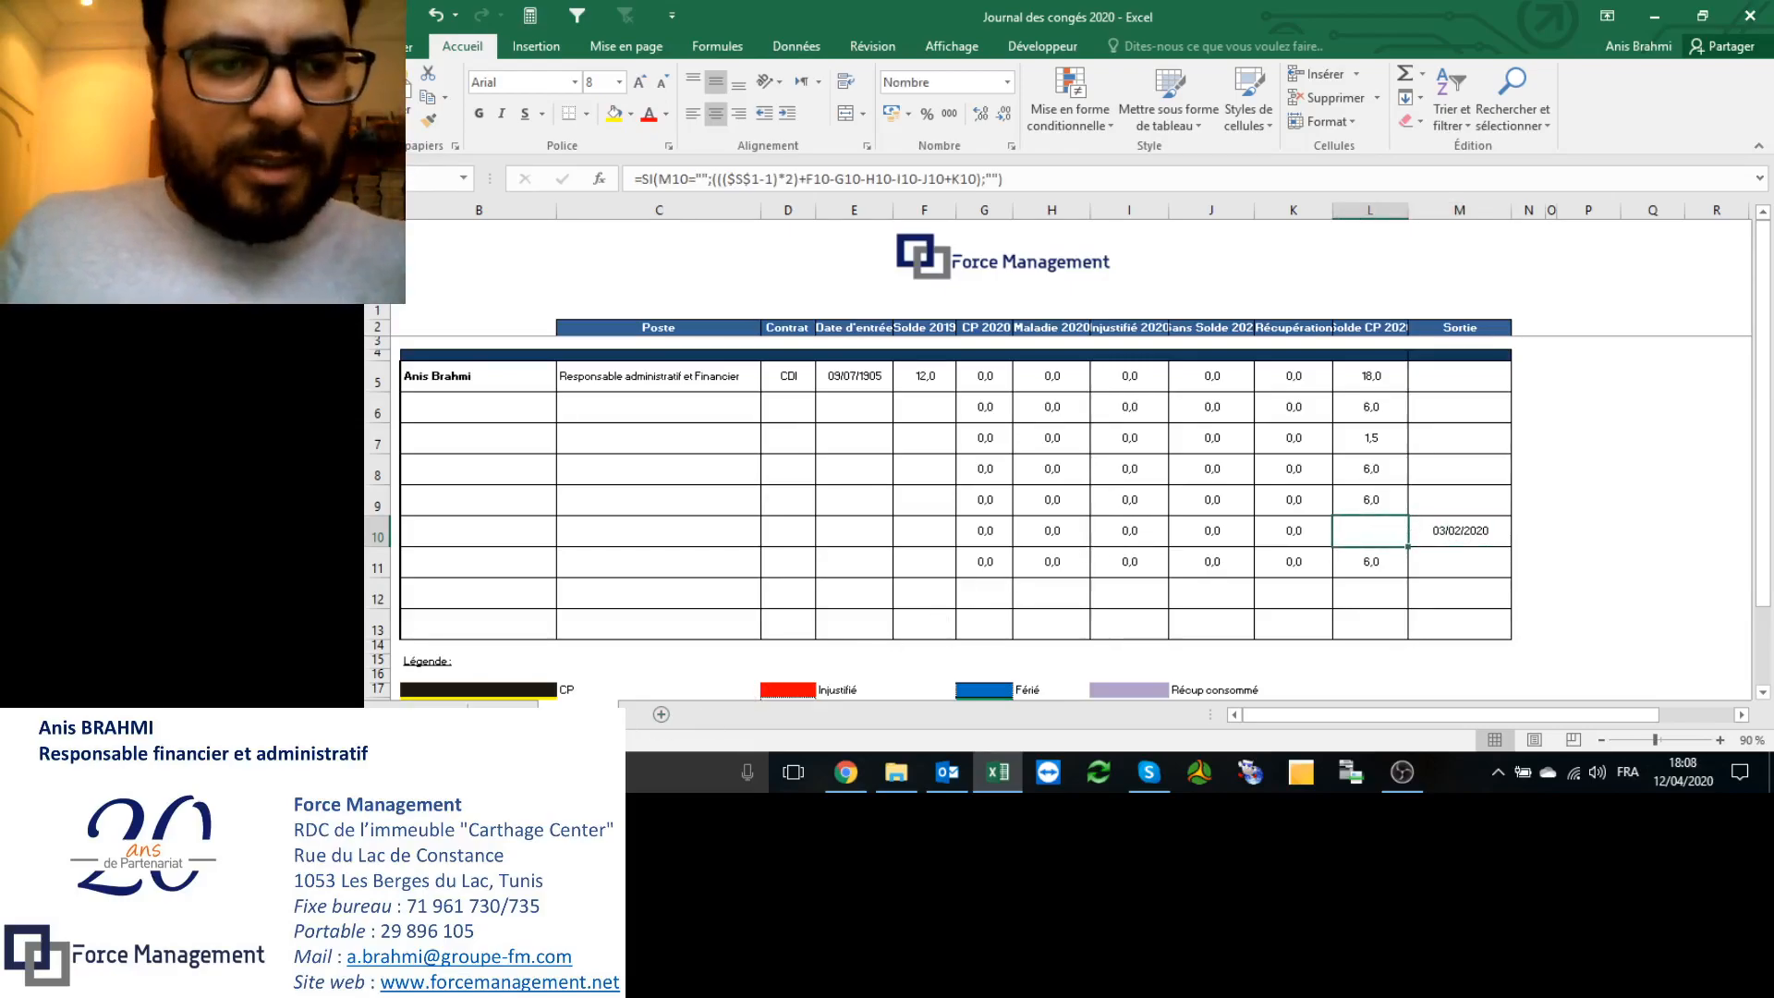
{"action": "left_click", "coordinate": [503, 714]}
{"action": "left_click", "coordinate": [1728, 248]}
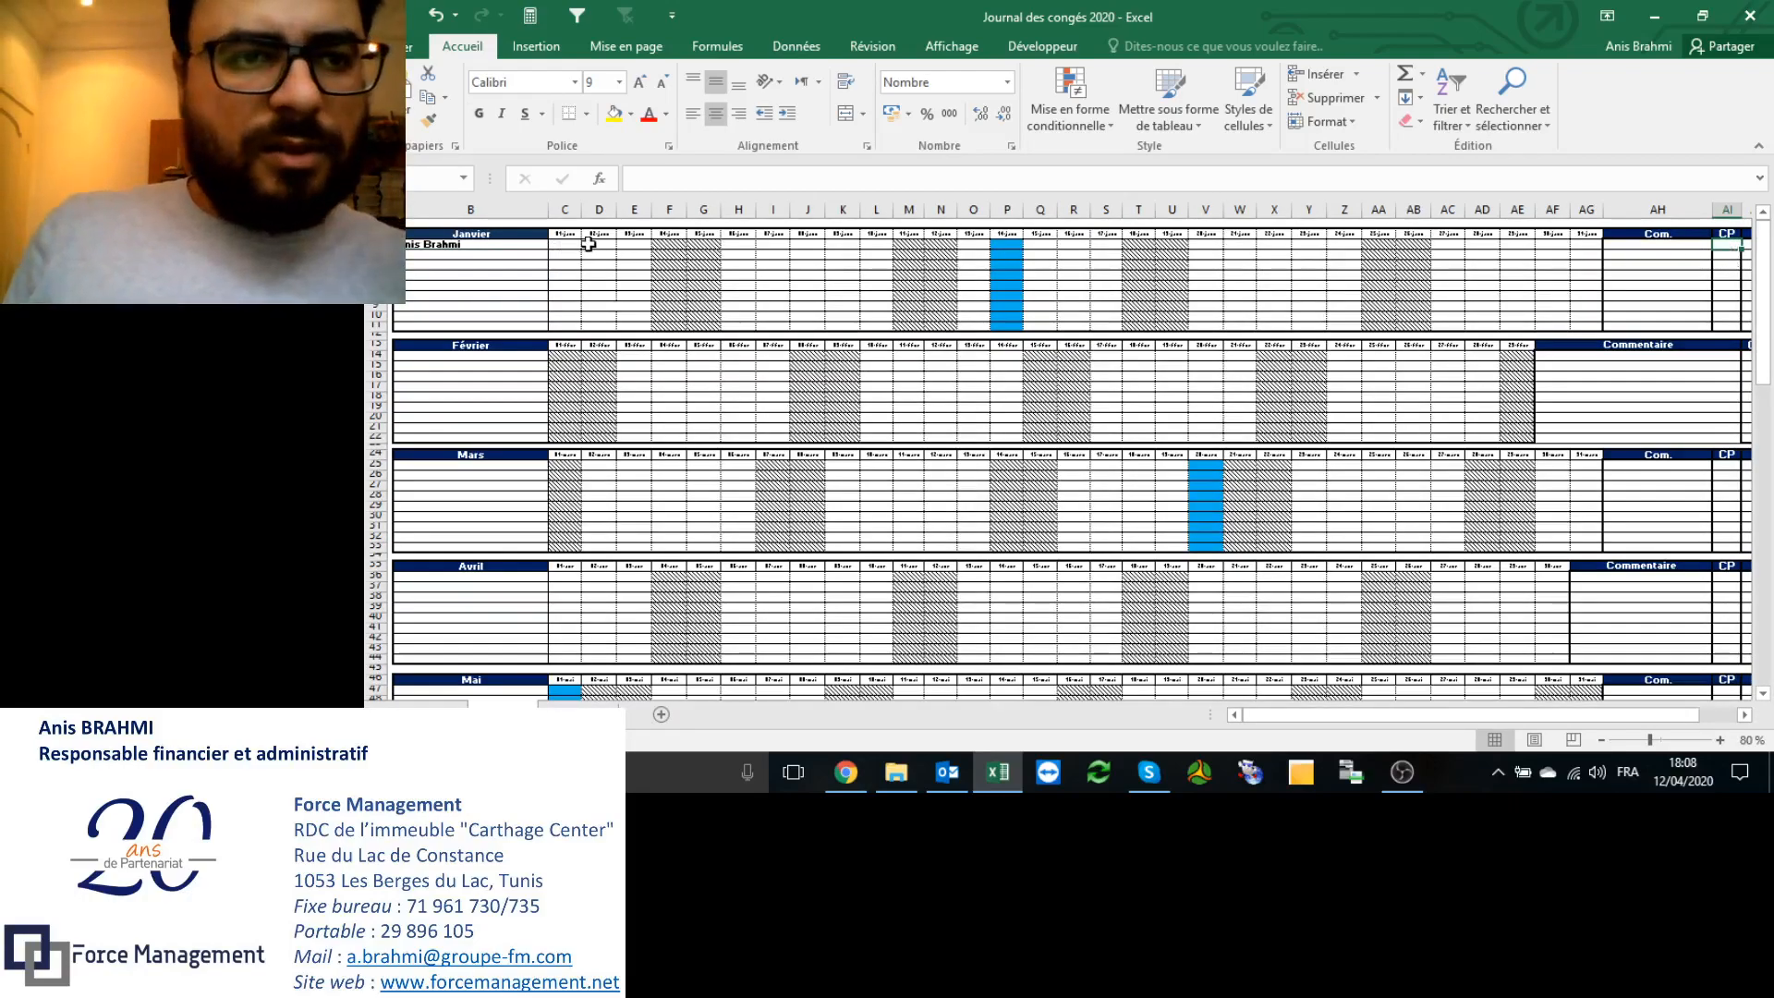
Step: Fill three January days (C:E) of the first employee black as paid leave, then return to the summary
{"action": "left_click_drag", "start_coordinate": [573, 243], "coordinate": [626, 243]}
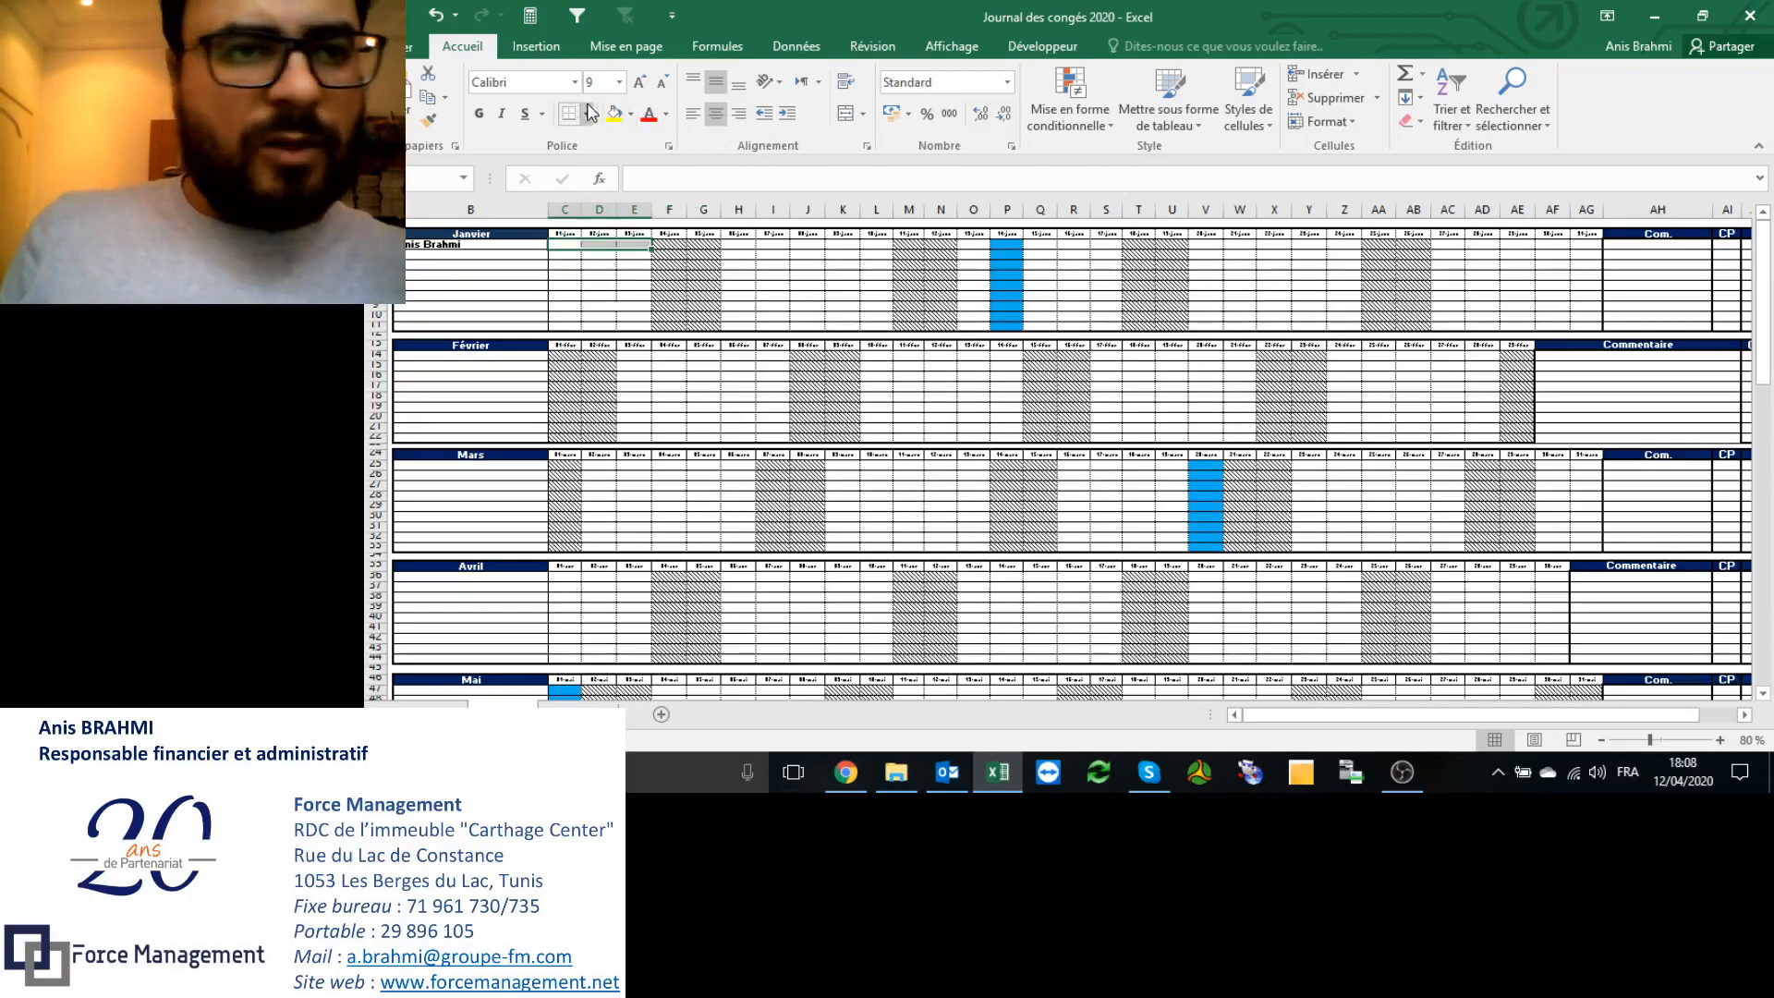
{"action": "left_click", "coordinate": [666, 115]}
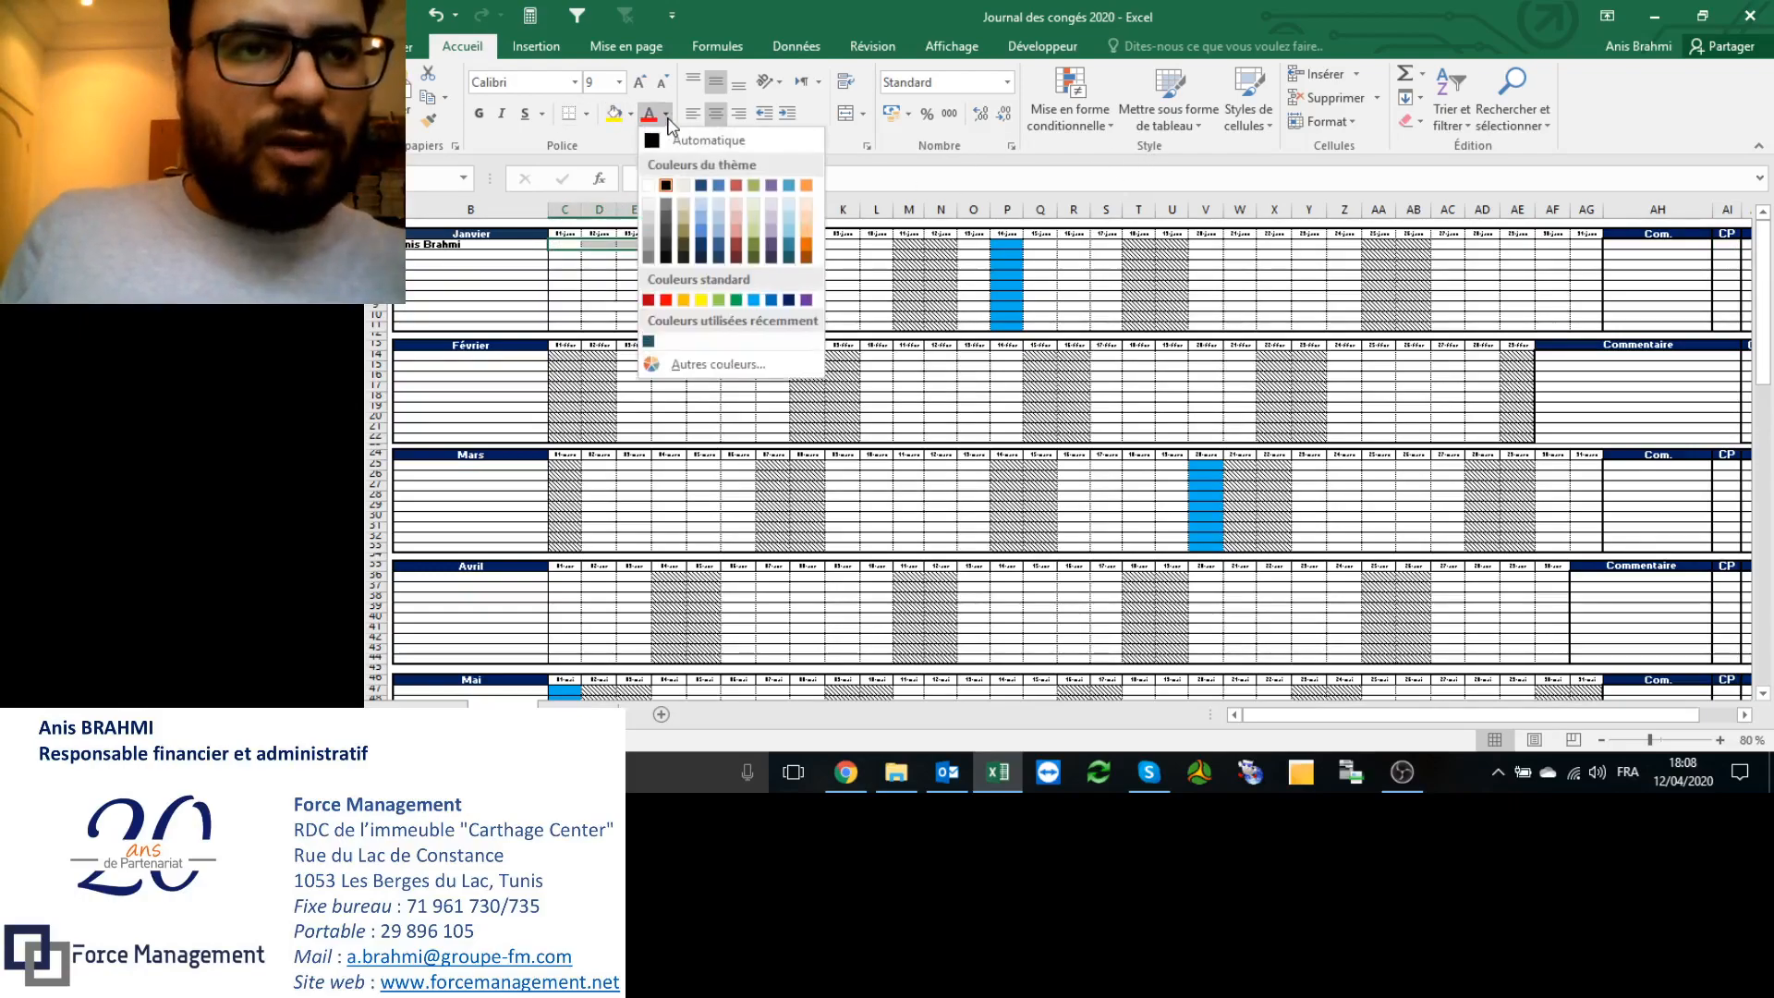
{"action": "left_click", "coordinate": [628, 123]}
{"action": "left_click", "coordinate": [637, 167]}
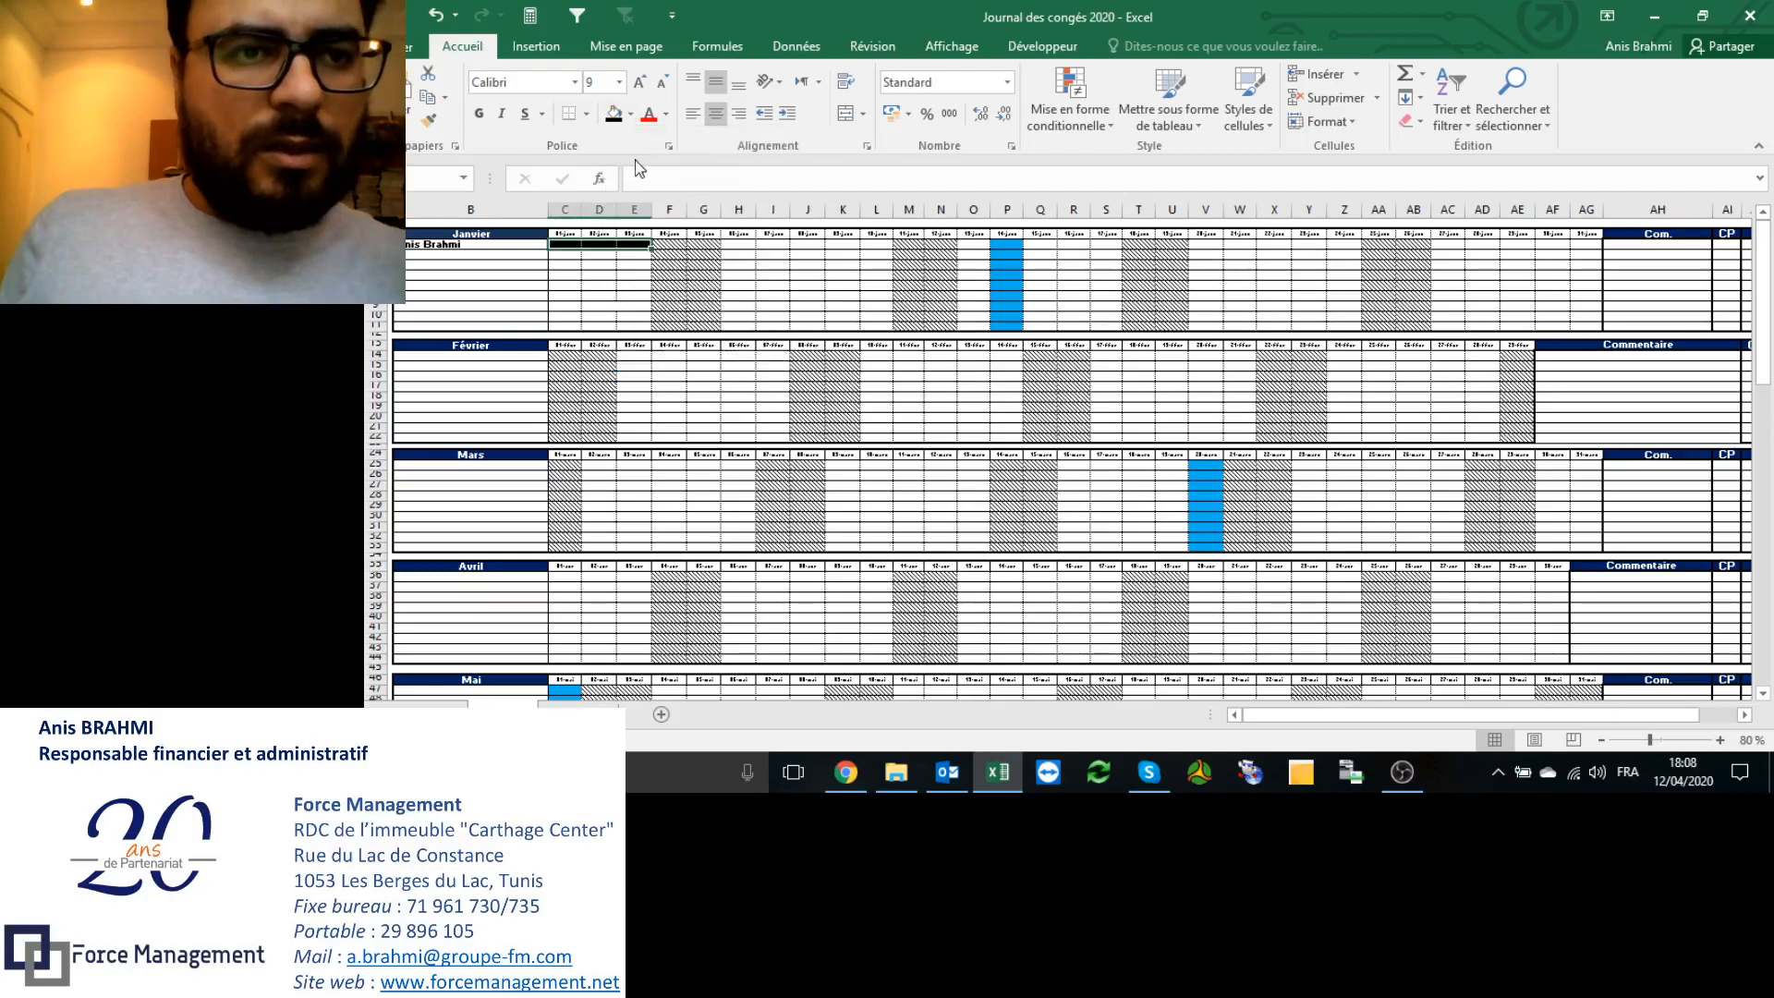
{"action": "left_click", "coordinate": [1727, 244]}
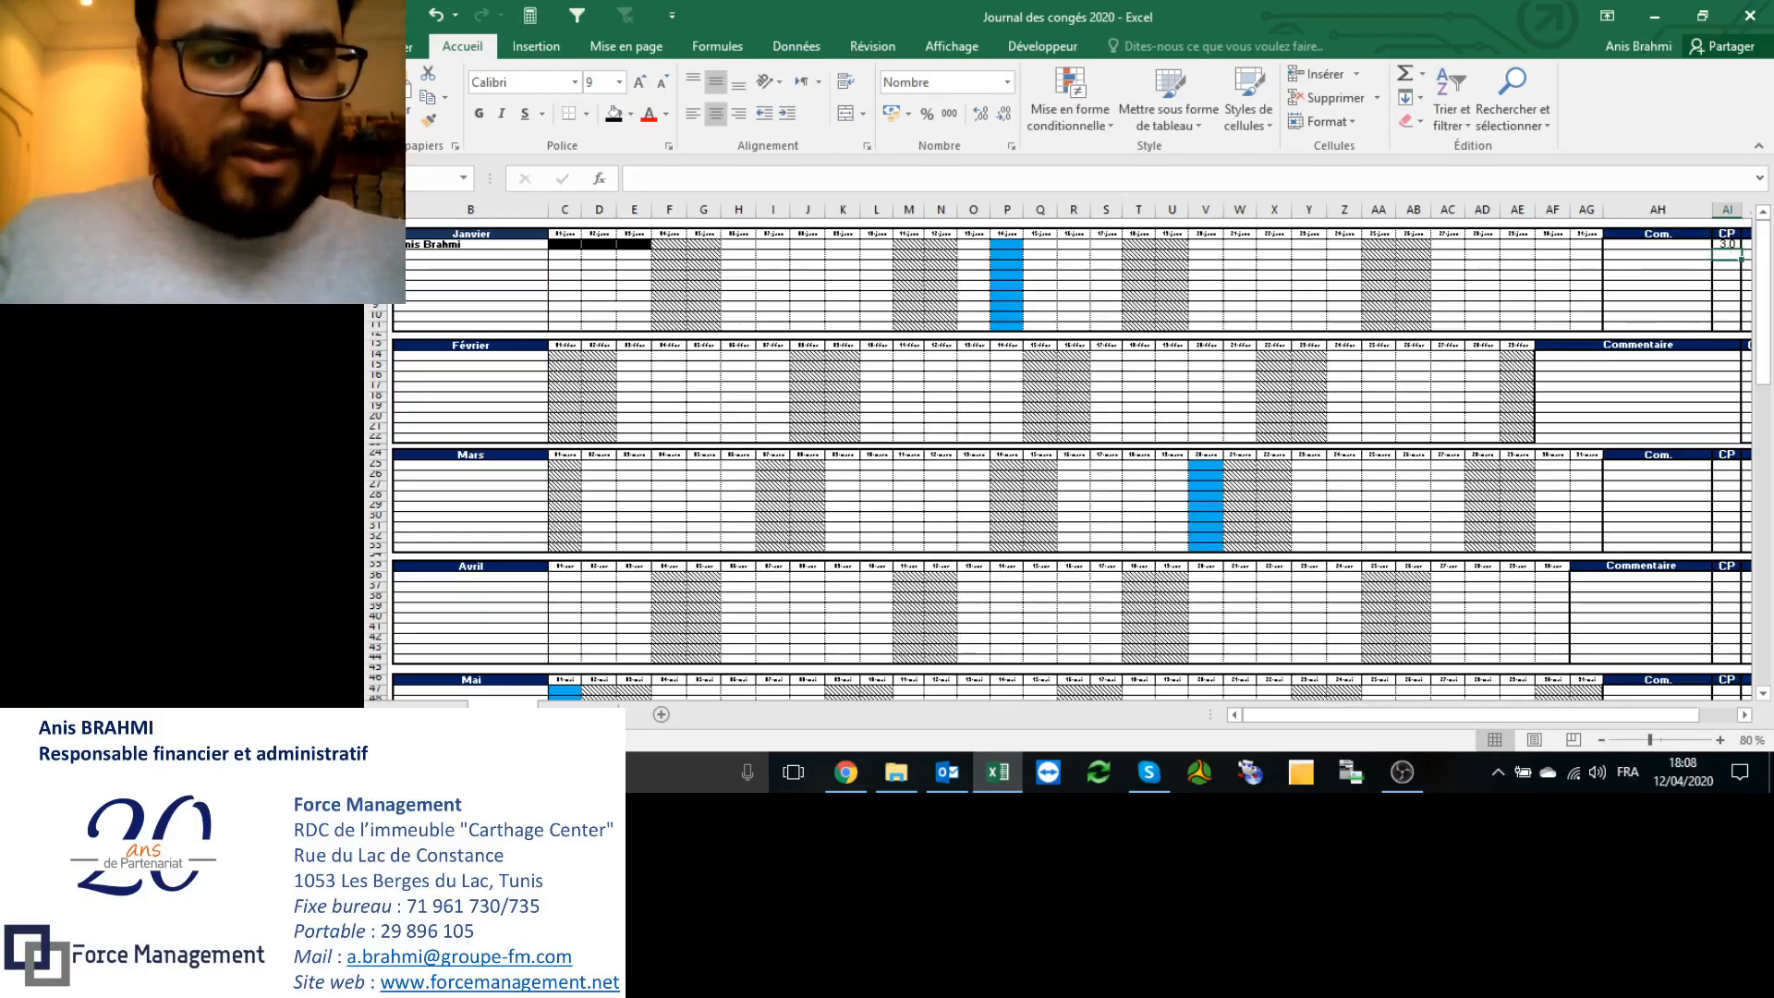
{"action": "left_click", "coordinate": [577, 714]}
{"action": "scroll", "coordinate": [963, 452], "scroll_direction": "down", "scroll_amount": 3}
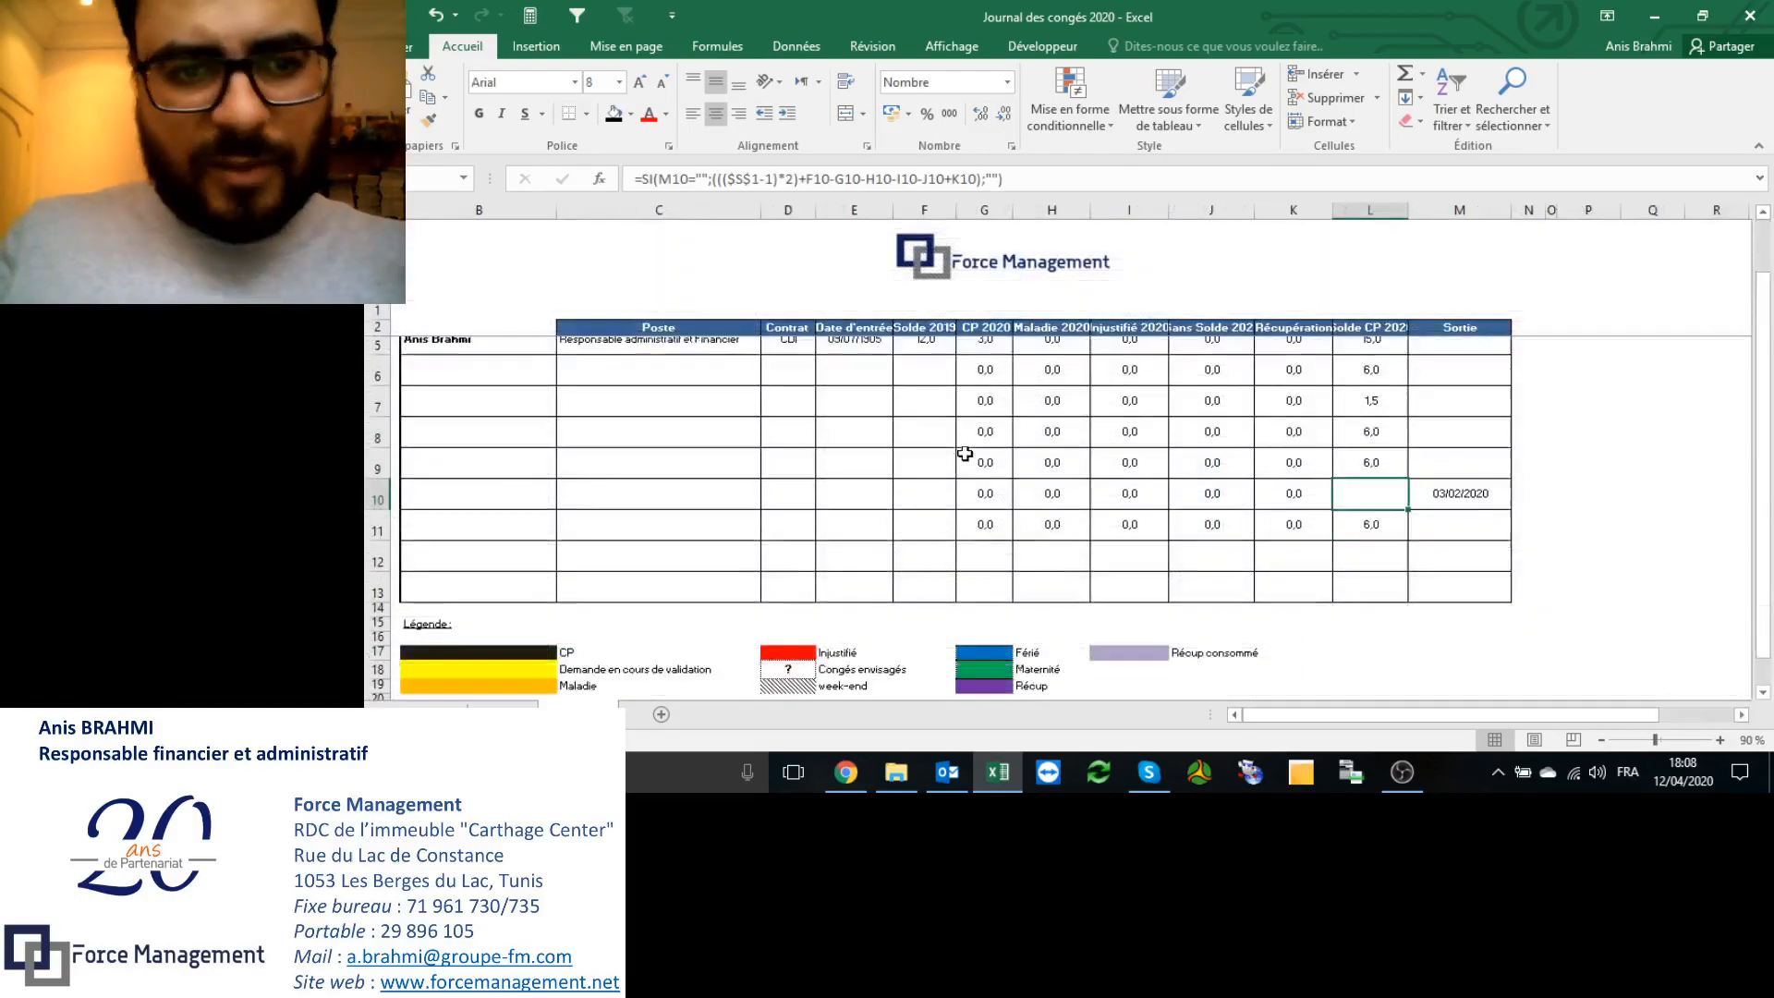
{"action": "left_click", "coordinate": [505, 449]}
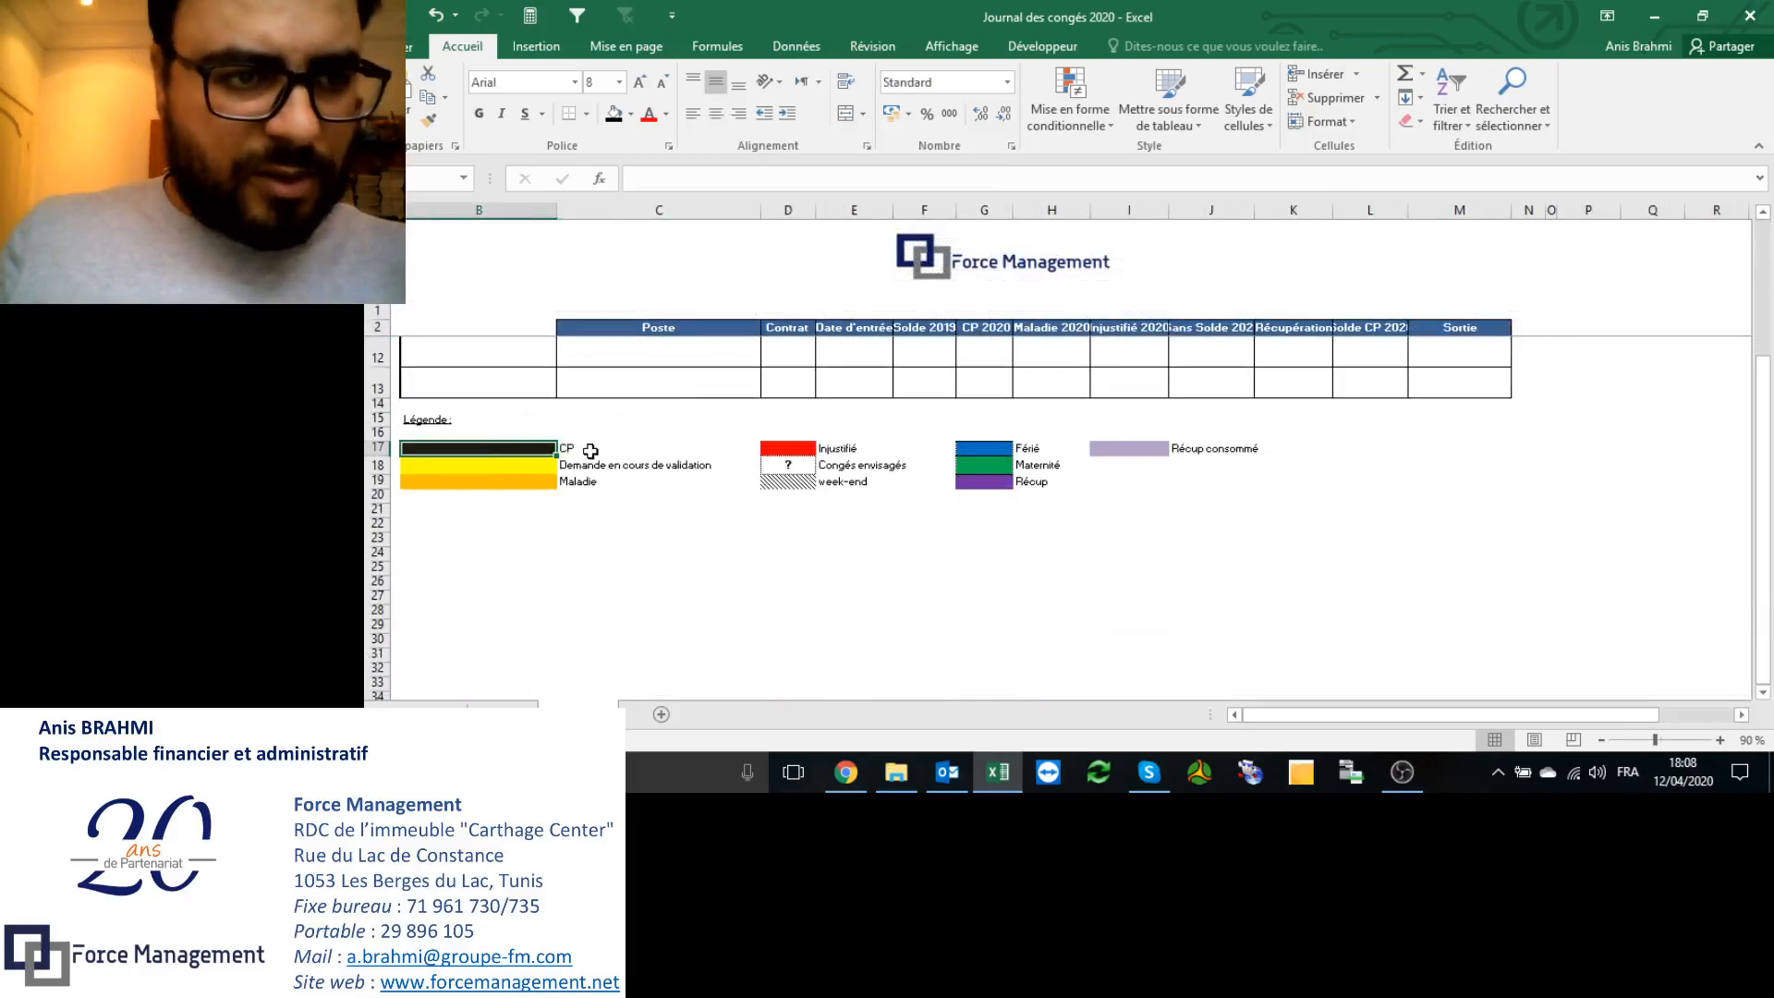
{"action": "left_click", "coordinate": [541, 467]}
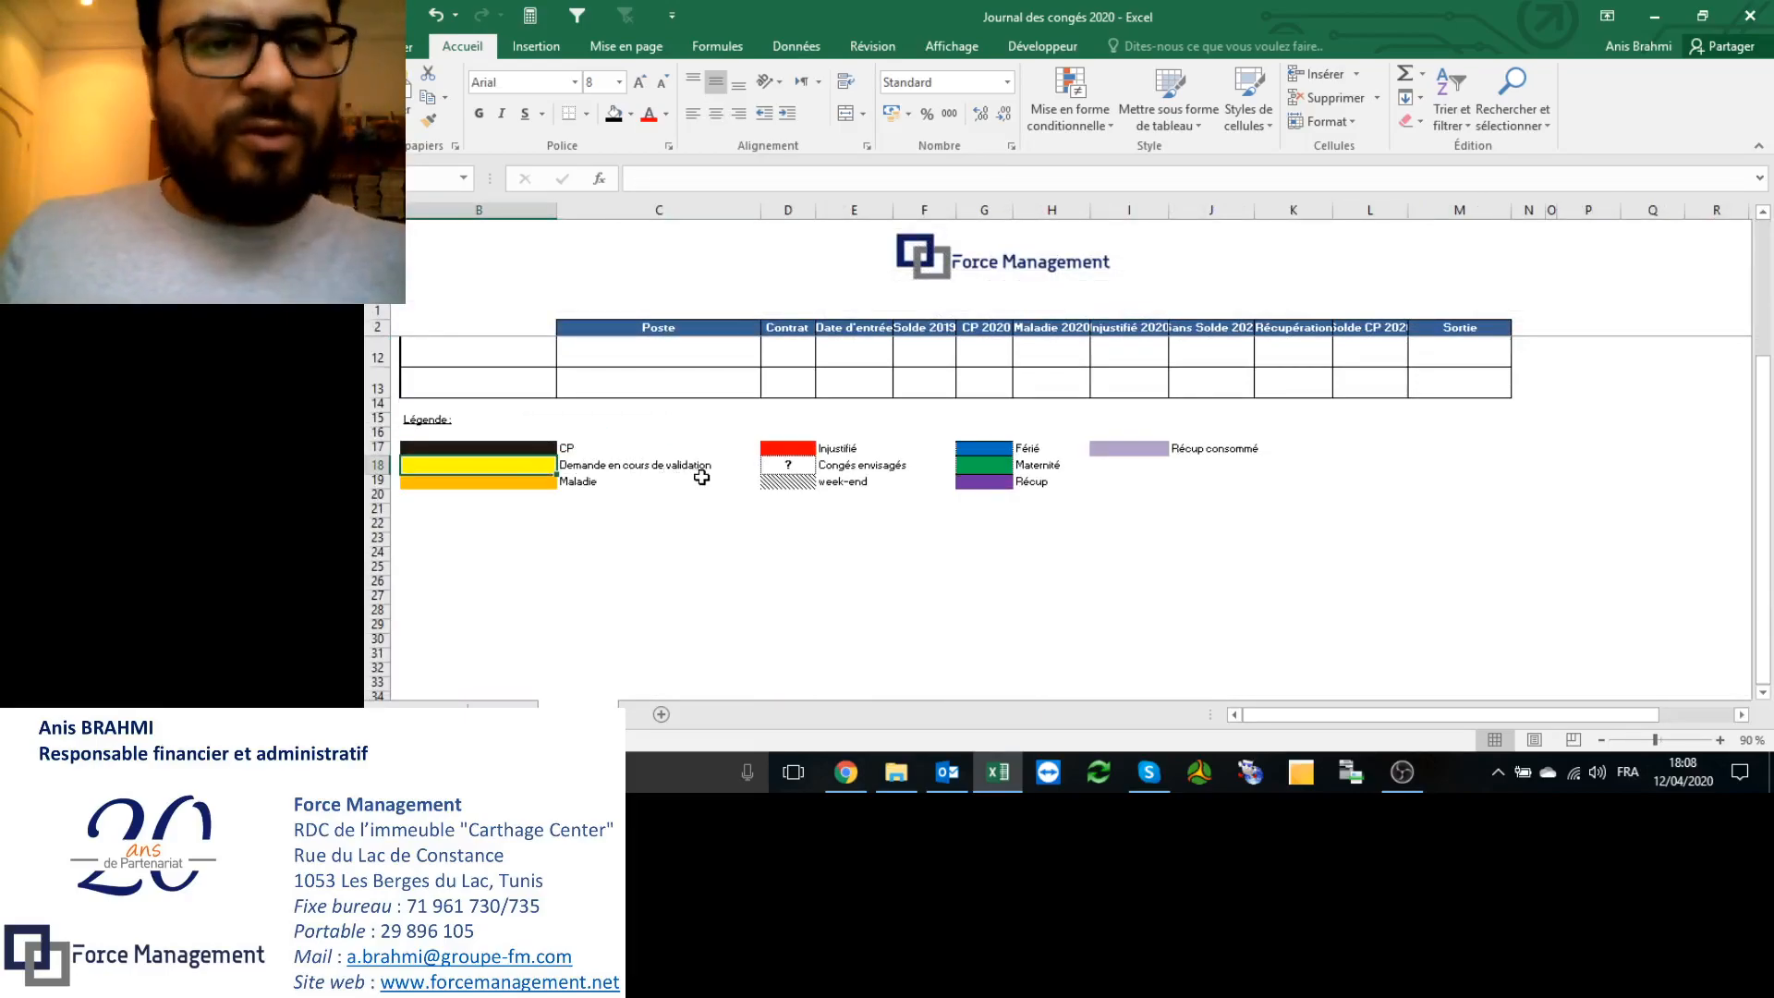
{"action": "left_click", "coordinate": [535, 482]}
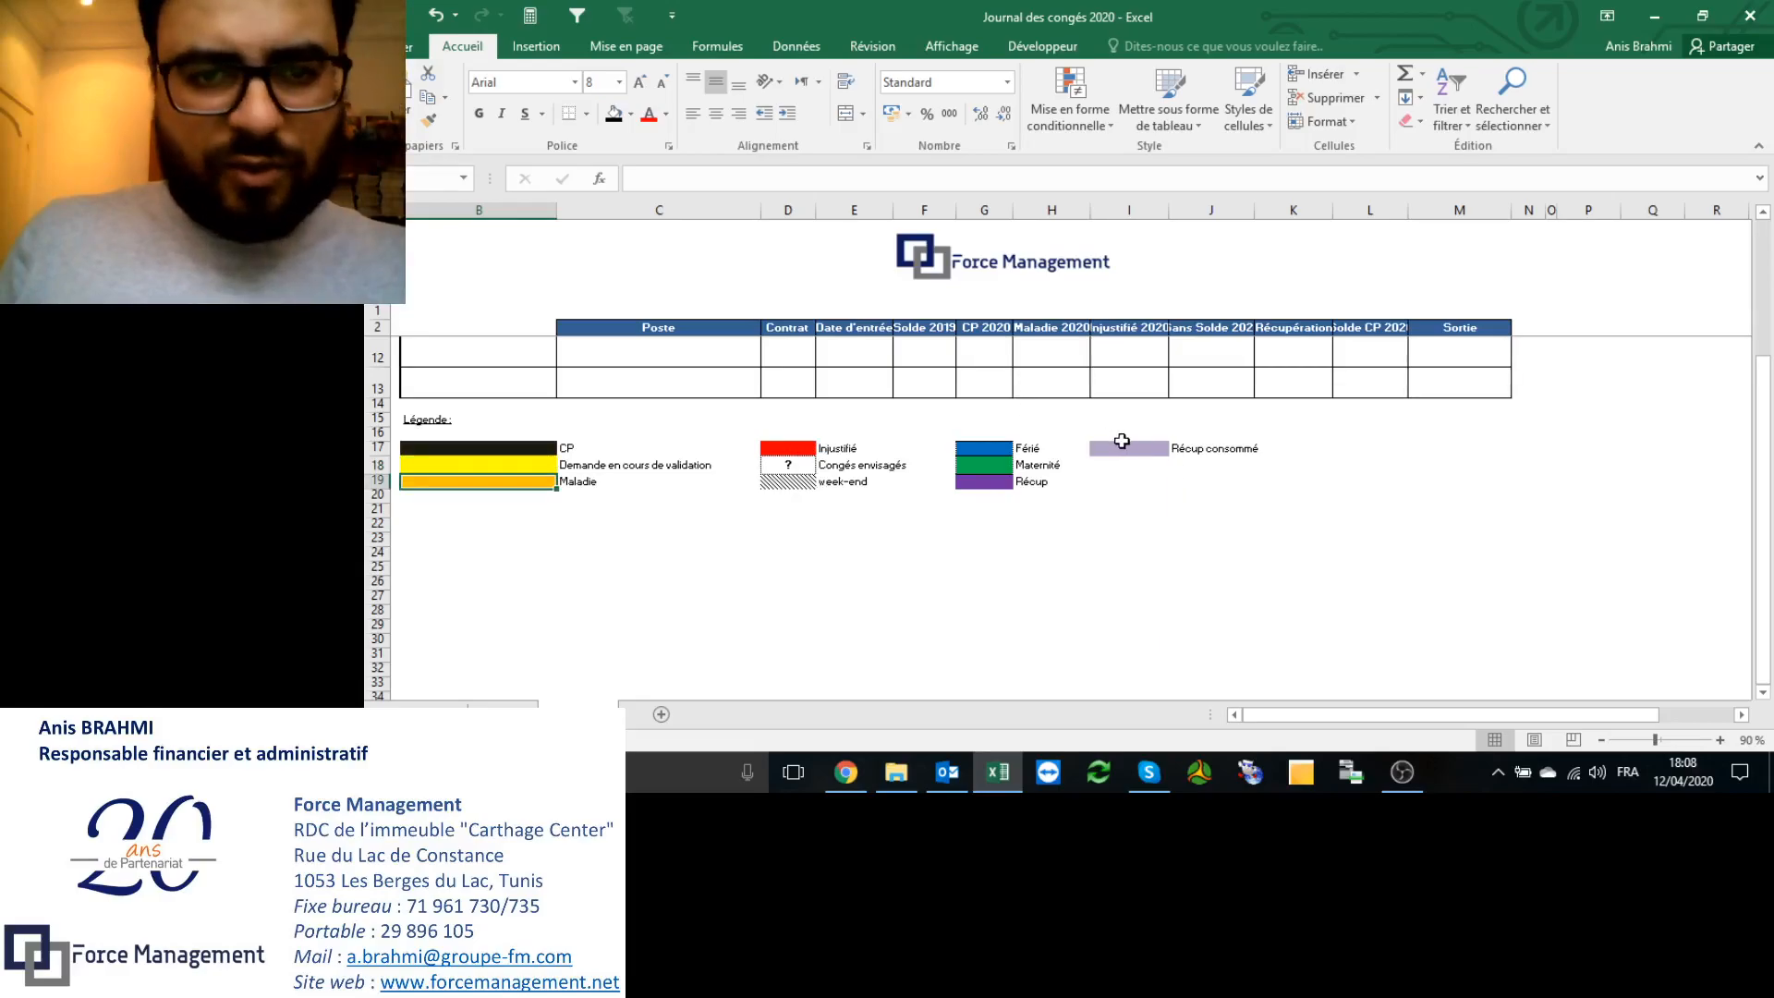
{"action": "scroll", "coordinate": [872, 570], "scroll_direction": "up", "scroll_amount": 3}
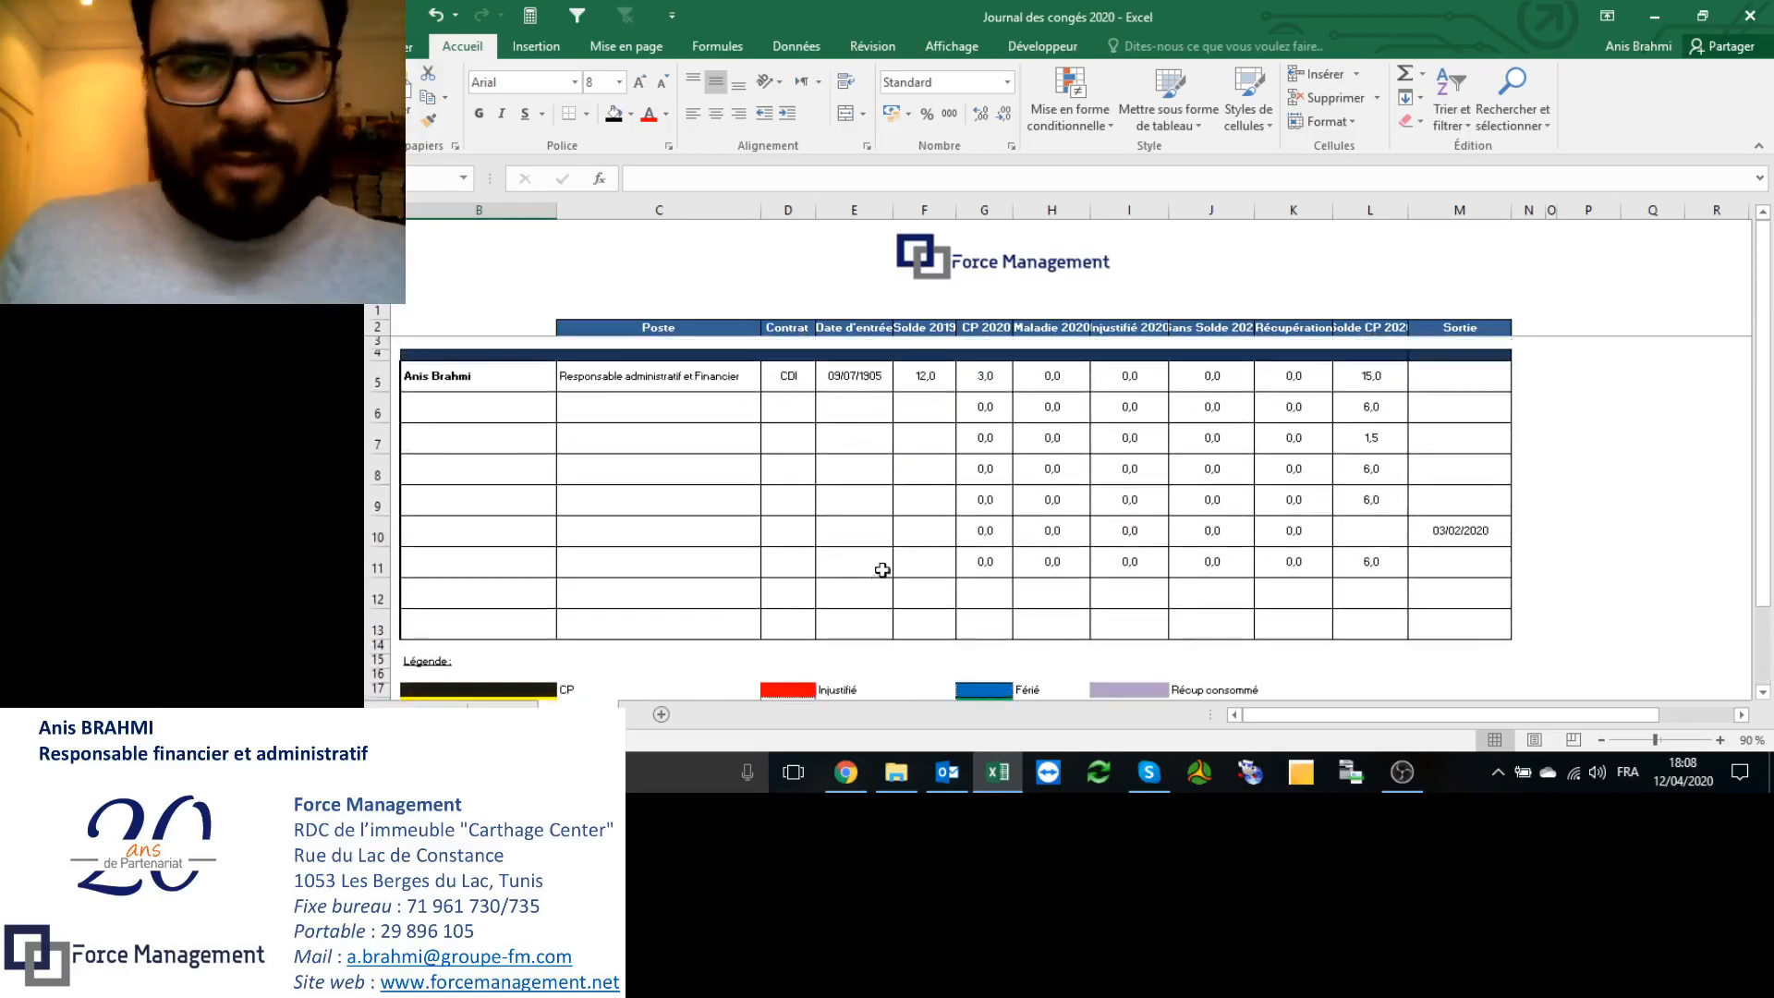
{"action": "left_click", "coordinate": [1380, 379]}
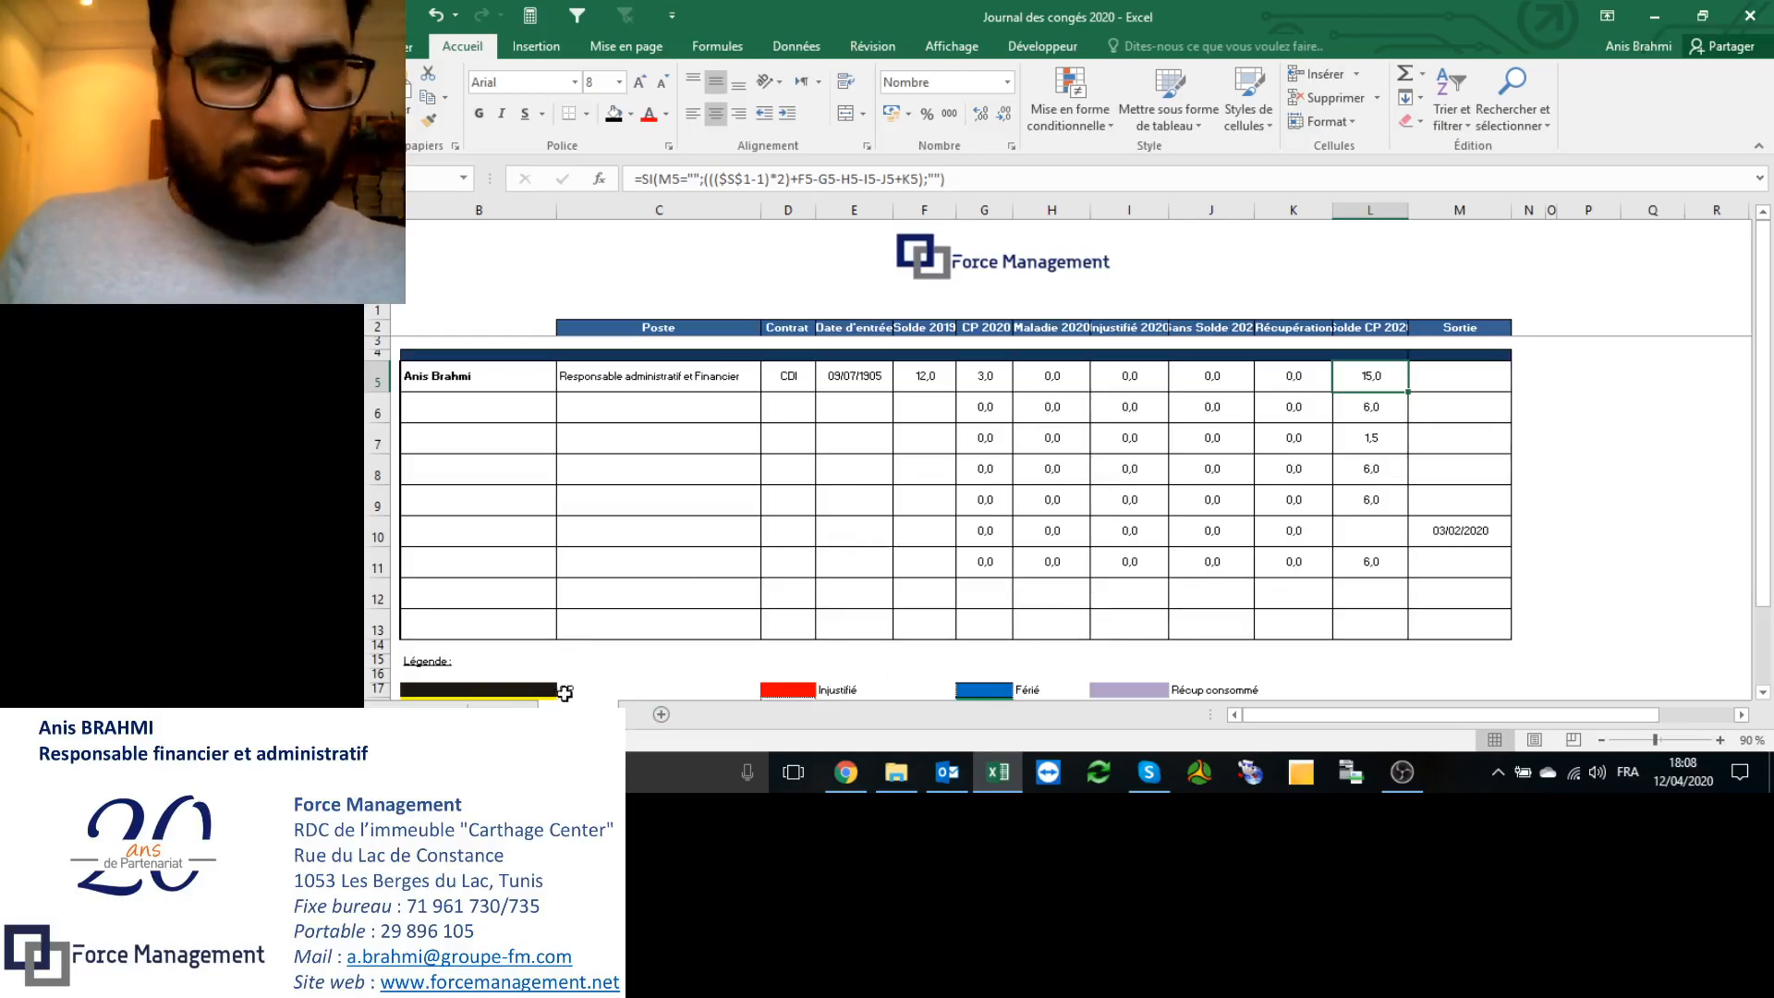
Step: Protect the summary sheet with Révision > Protéger la feuille and a confirmed password
{"action": "left_click", "coordinate": [870, 48]}
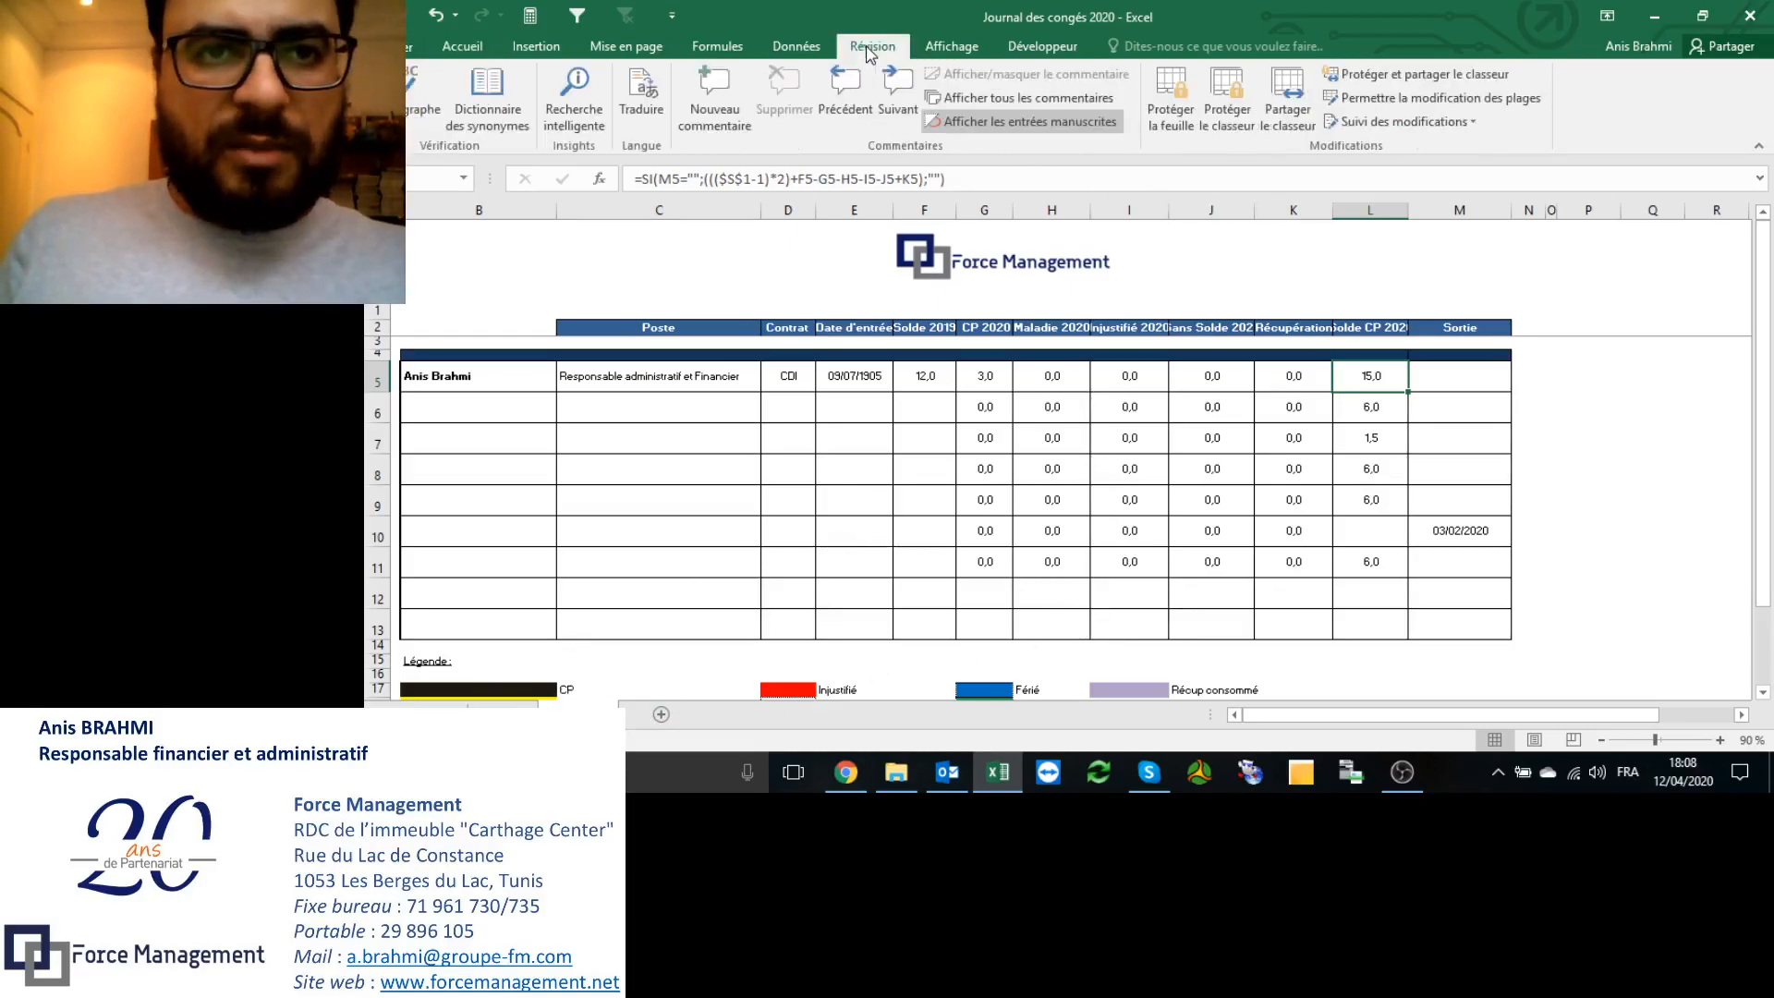
{"action": "left_click", "coordinate": [1179, 117]}
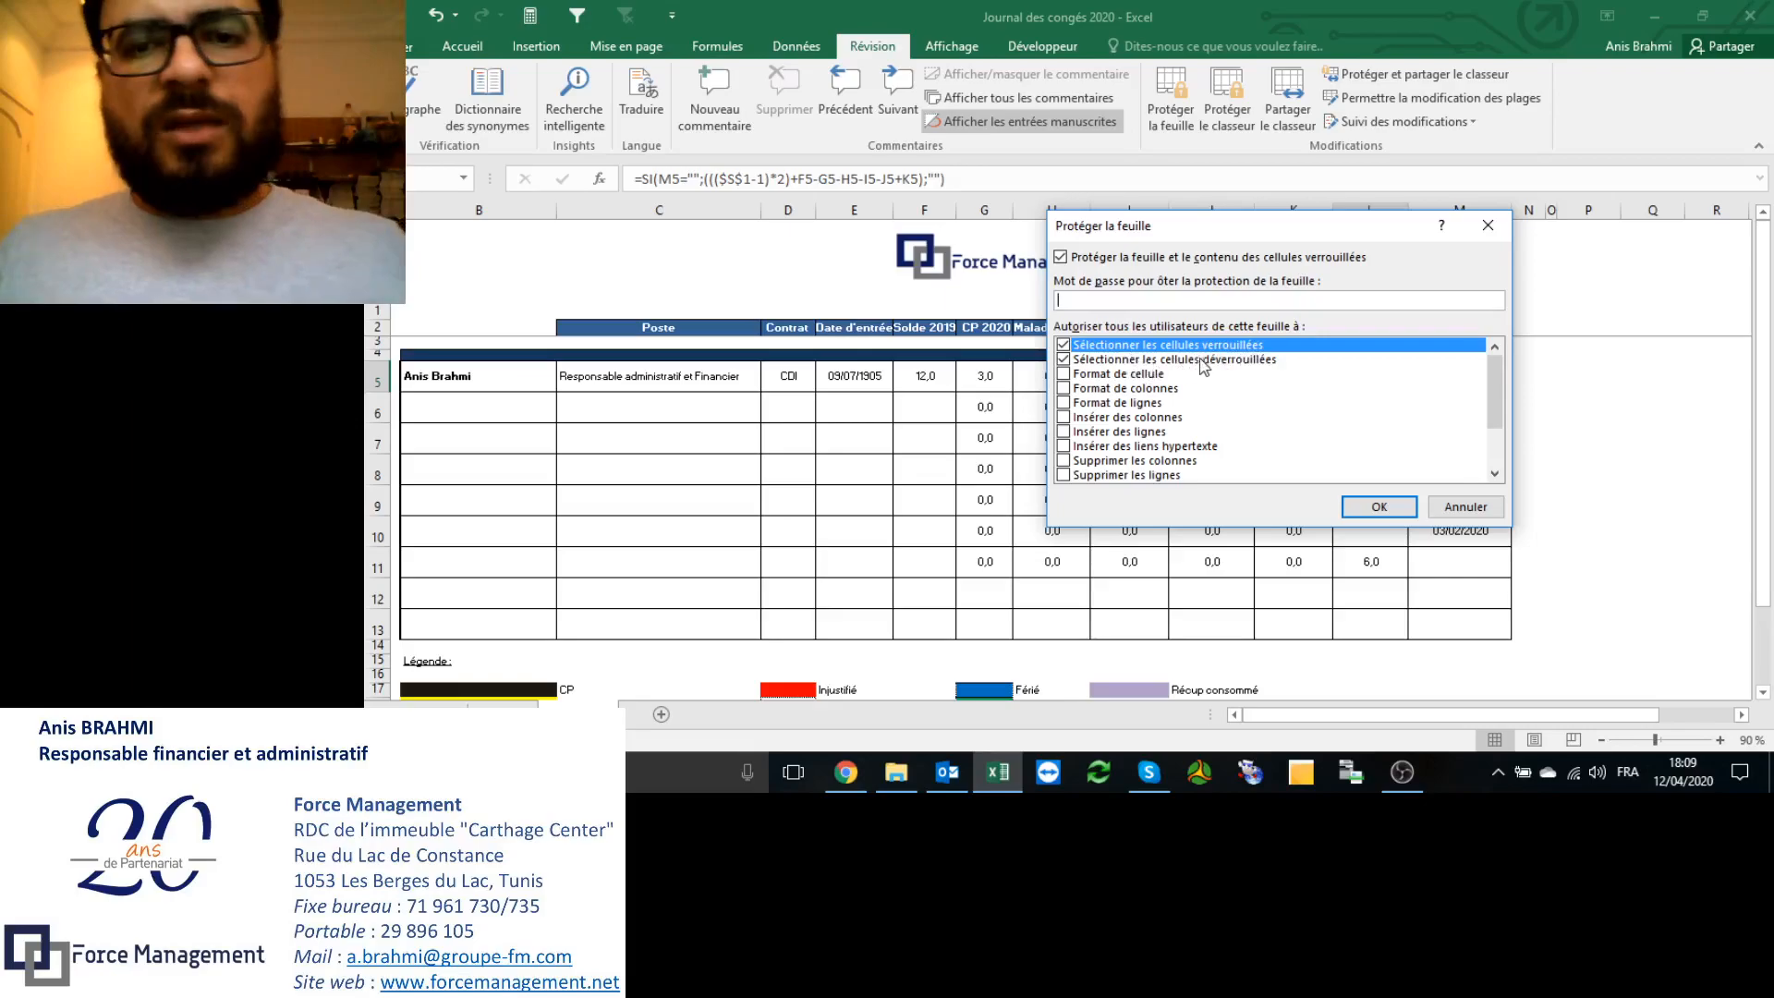
{"action": "scroll", "coordinate": [1434, 448], "scroll_direction": "down", "scroll_amount": 2}
{"action": "scroll", "coordinate": [1433, 445], "scroll_direction": "up", "scroll_amount": 2}
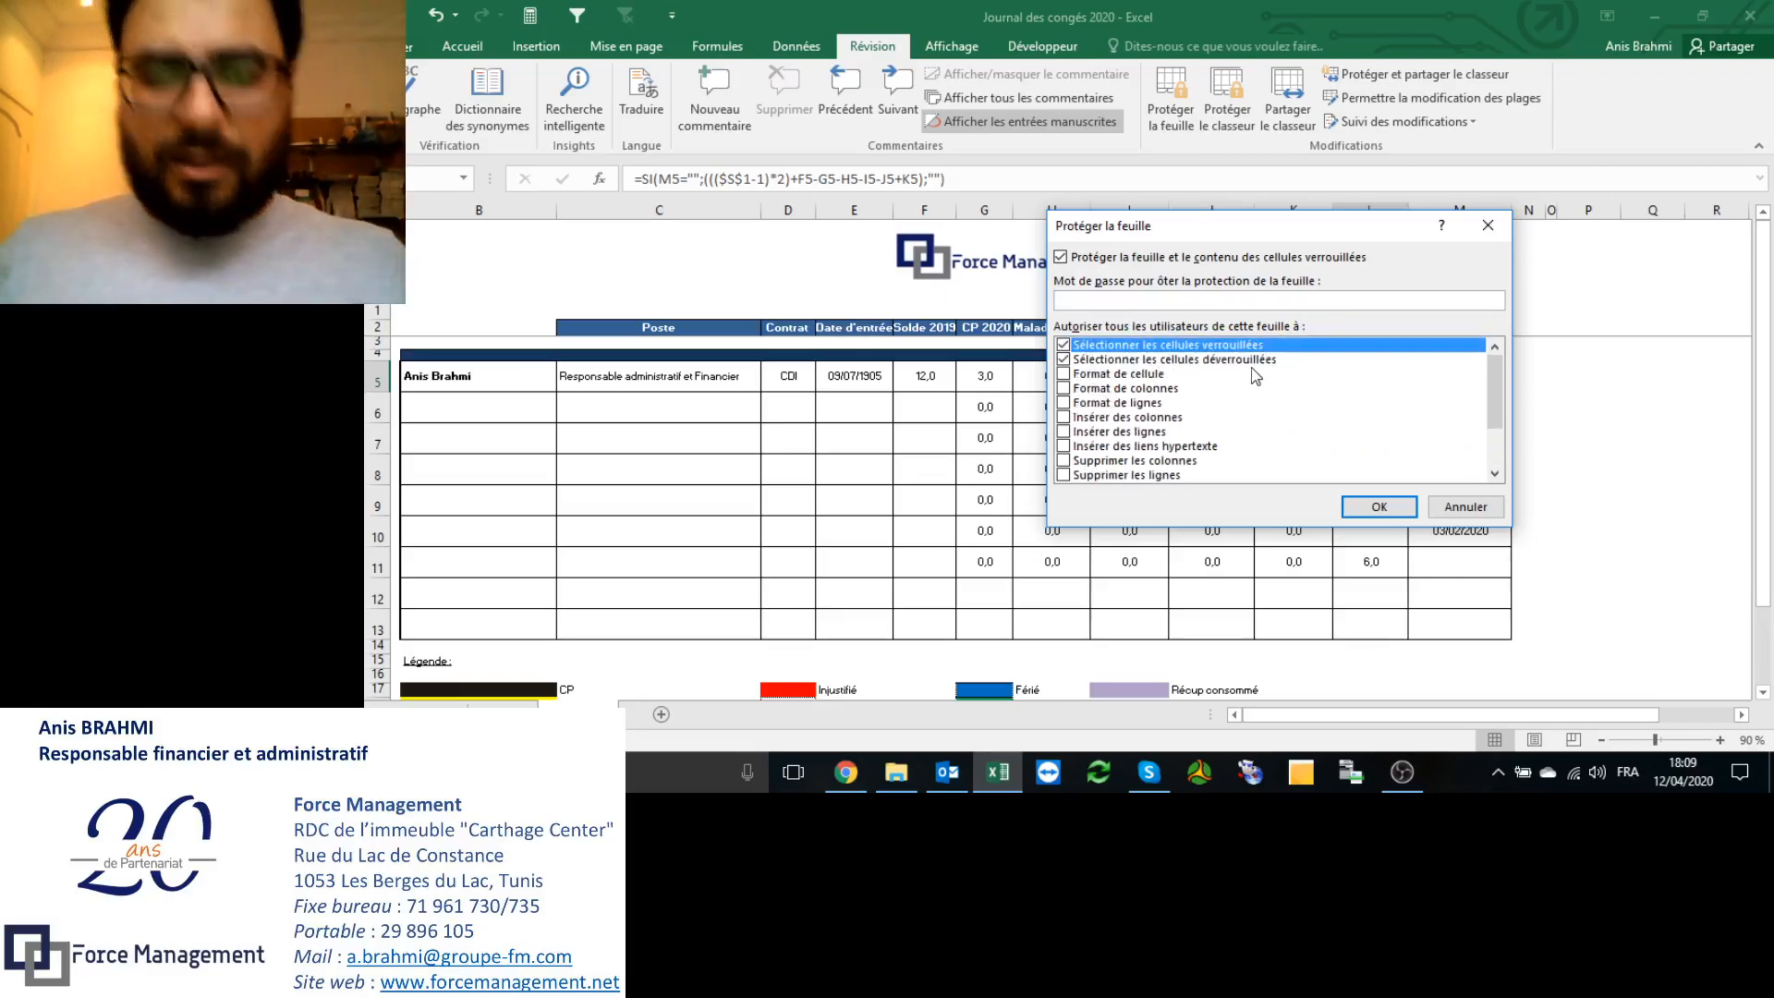
{"action": "type", "text": "••••••••"}
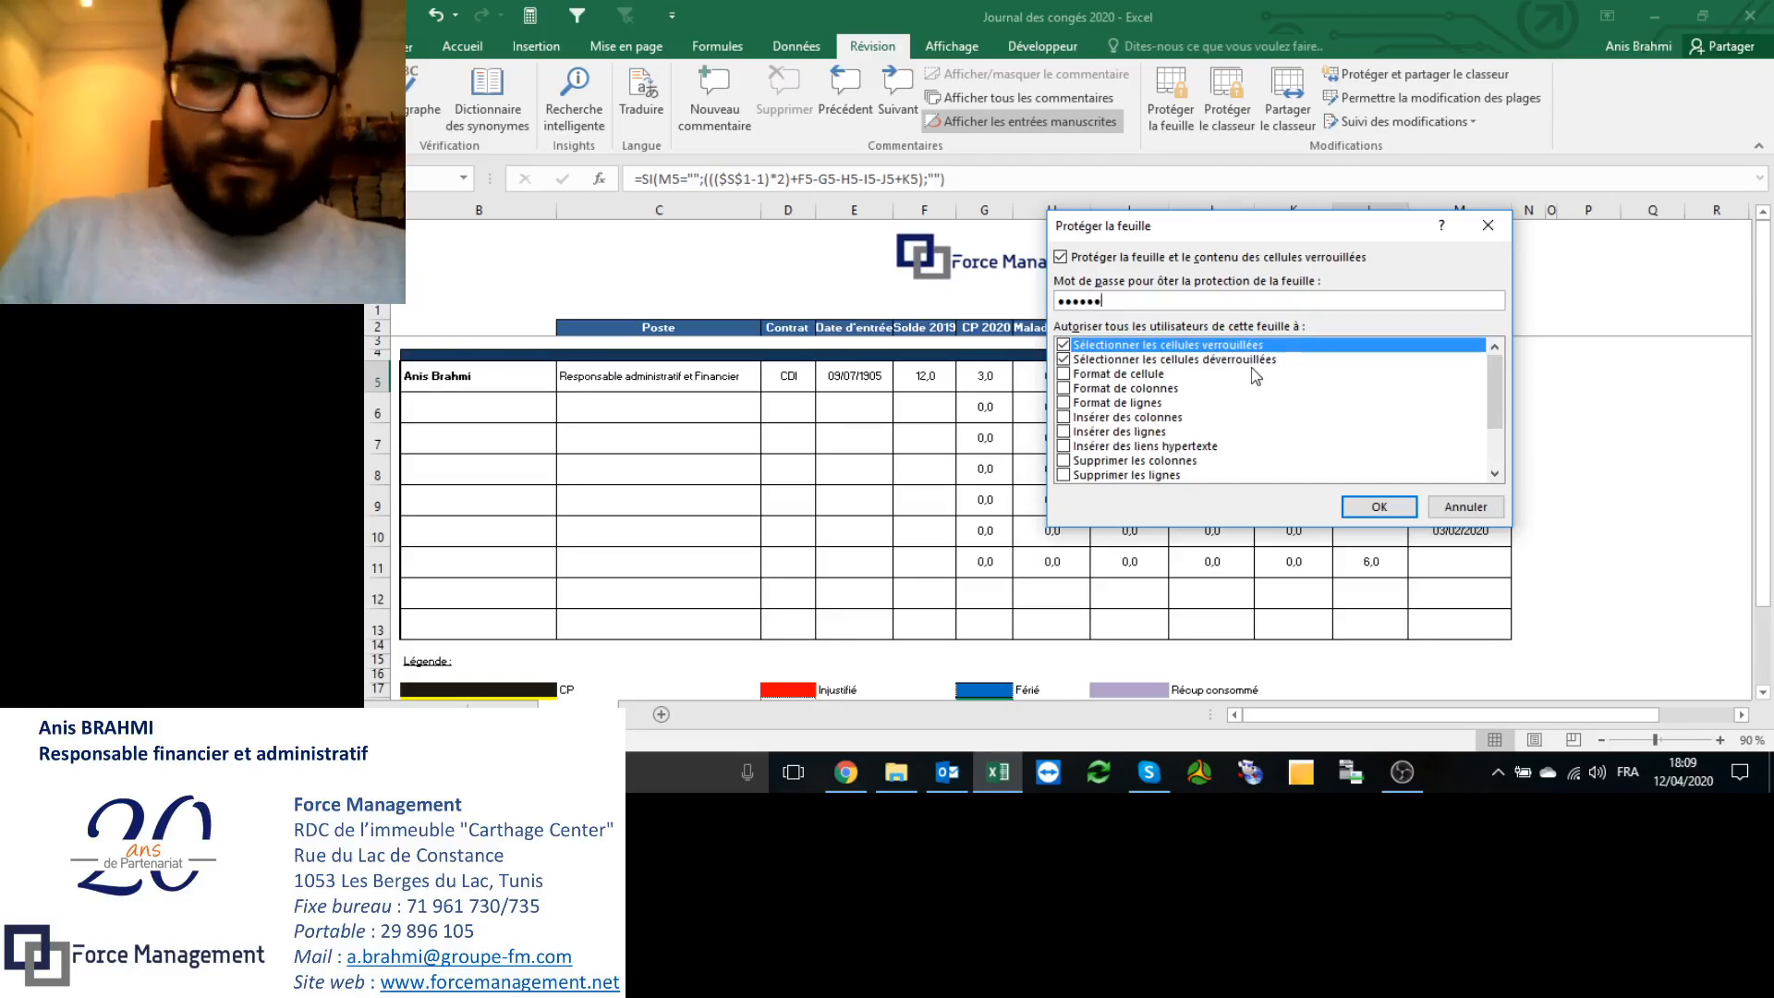
{"action": "type", "text": "••"}
{"action": "key", "text": "Return"}
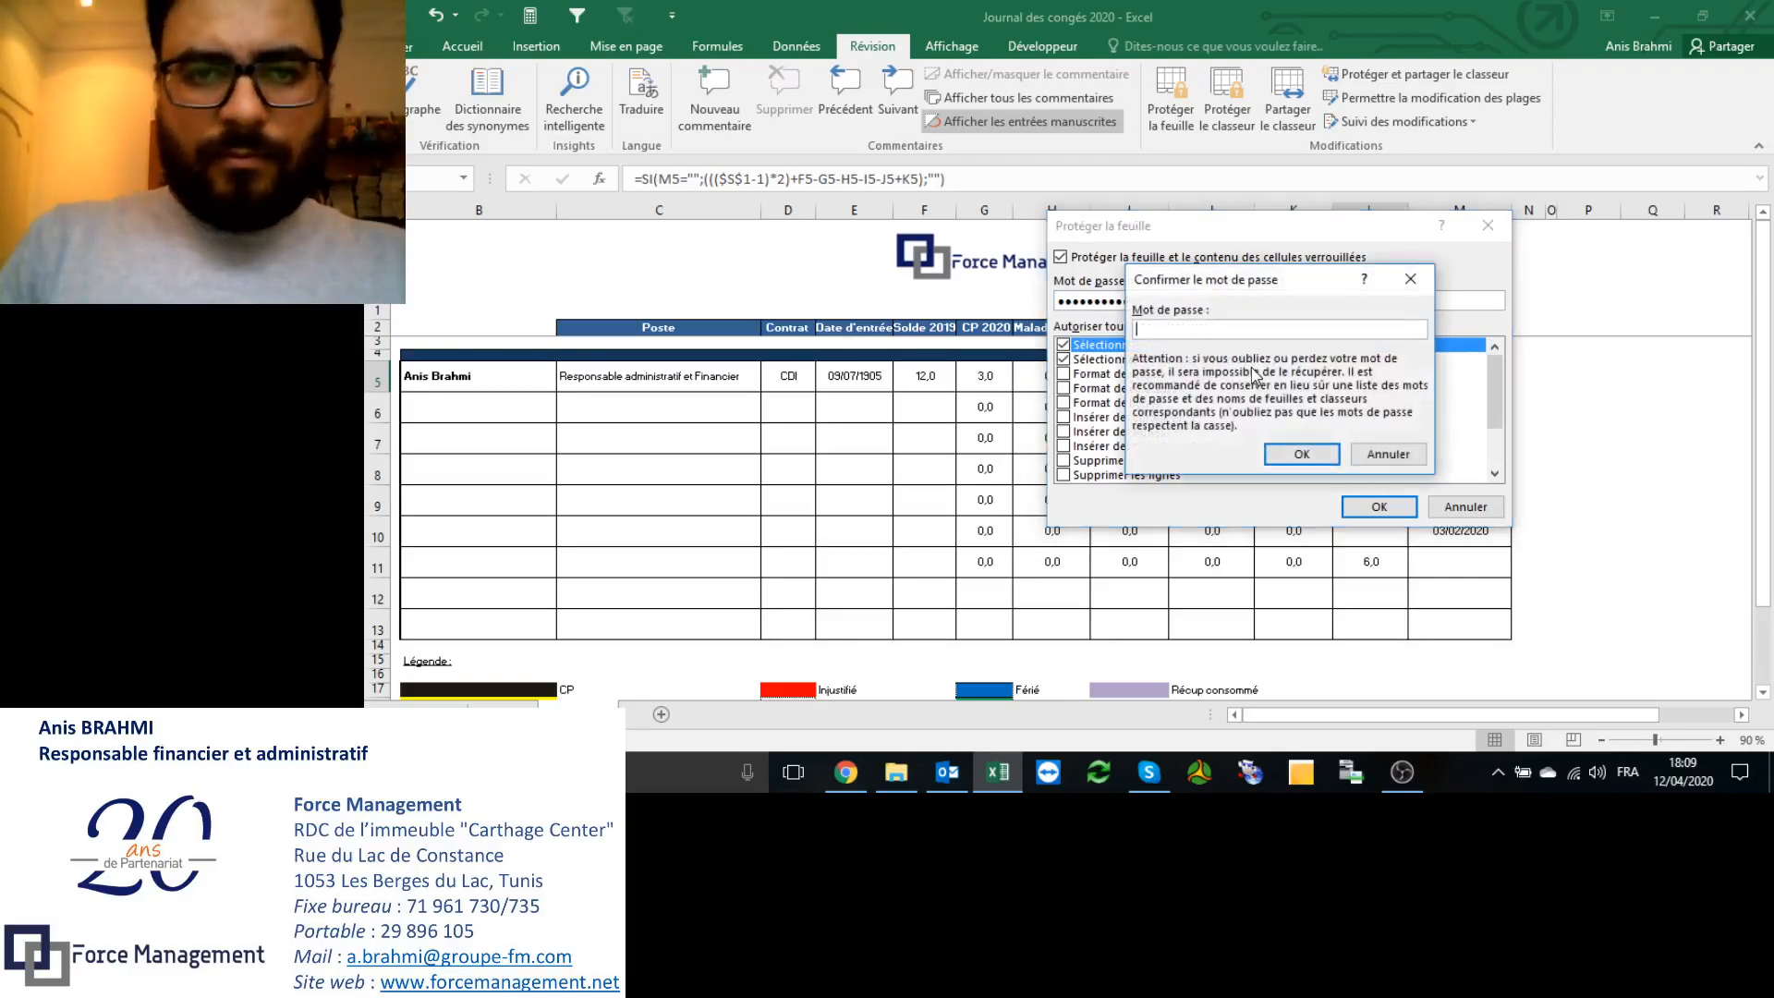
{"action": "type", "text": "••"}
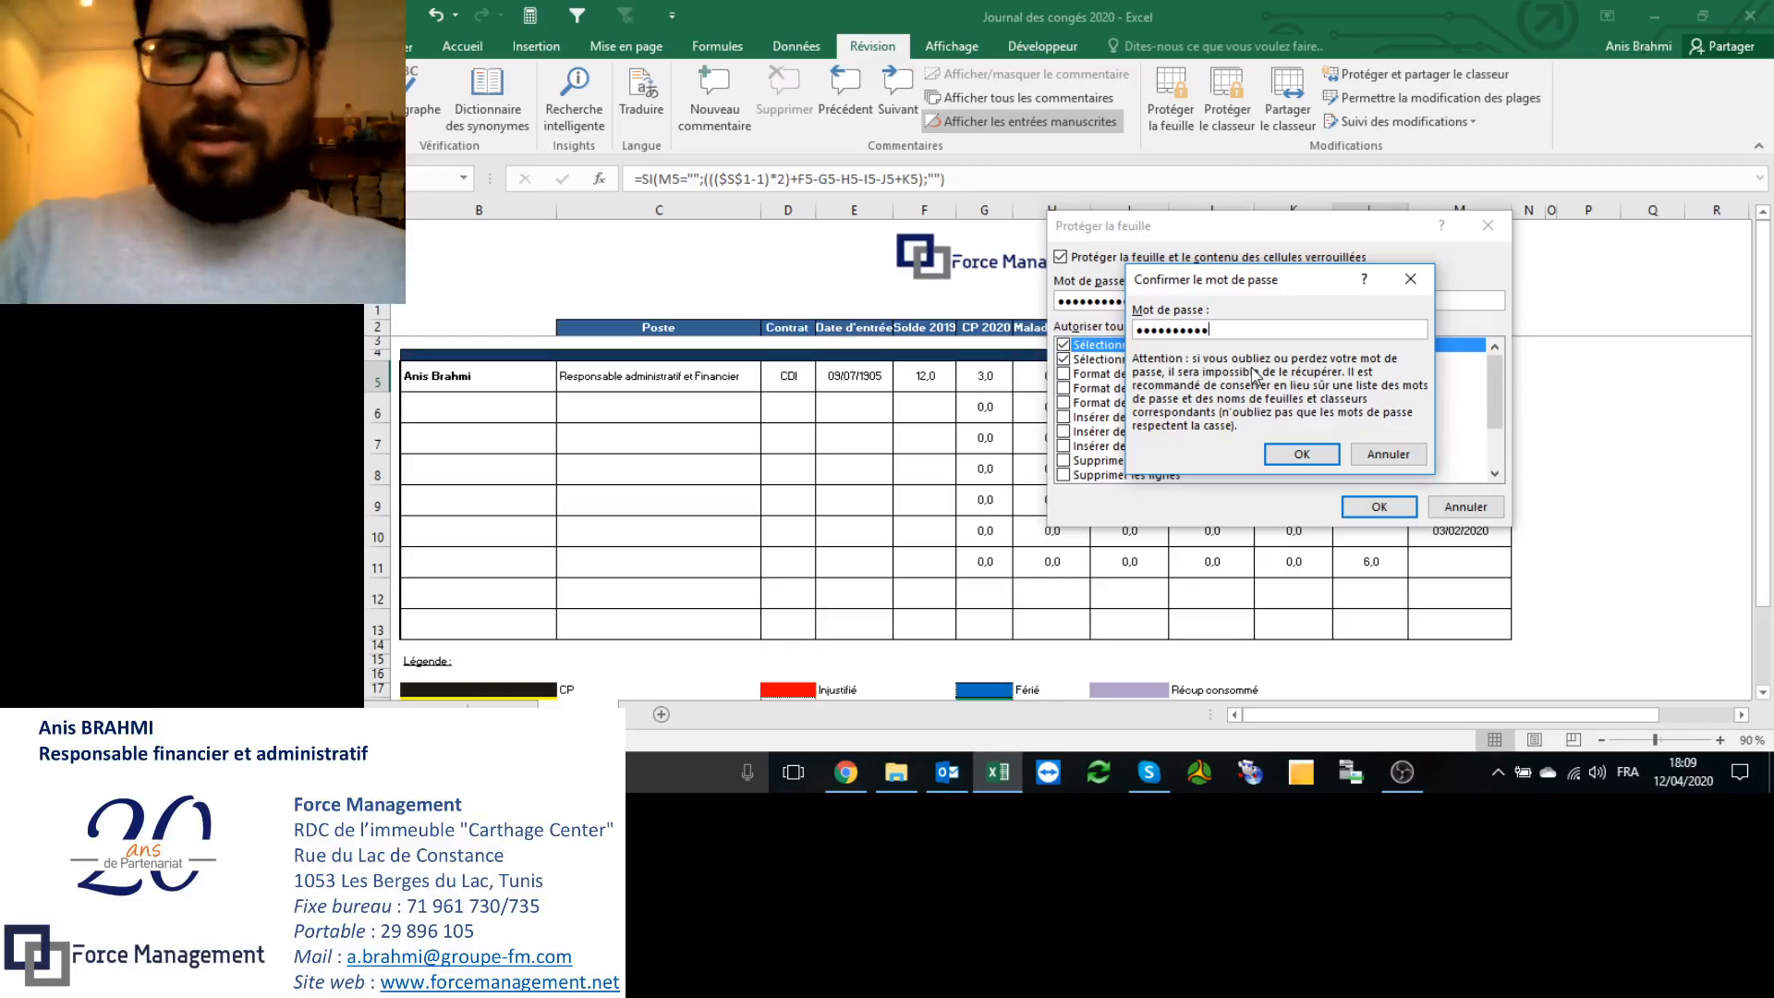
{"action": "key", "text": "Return"}
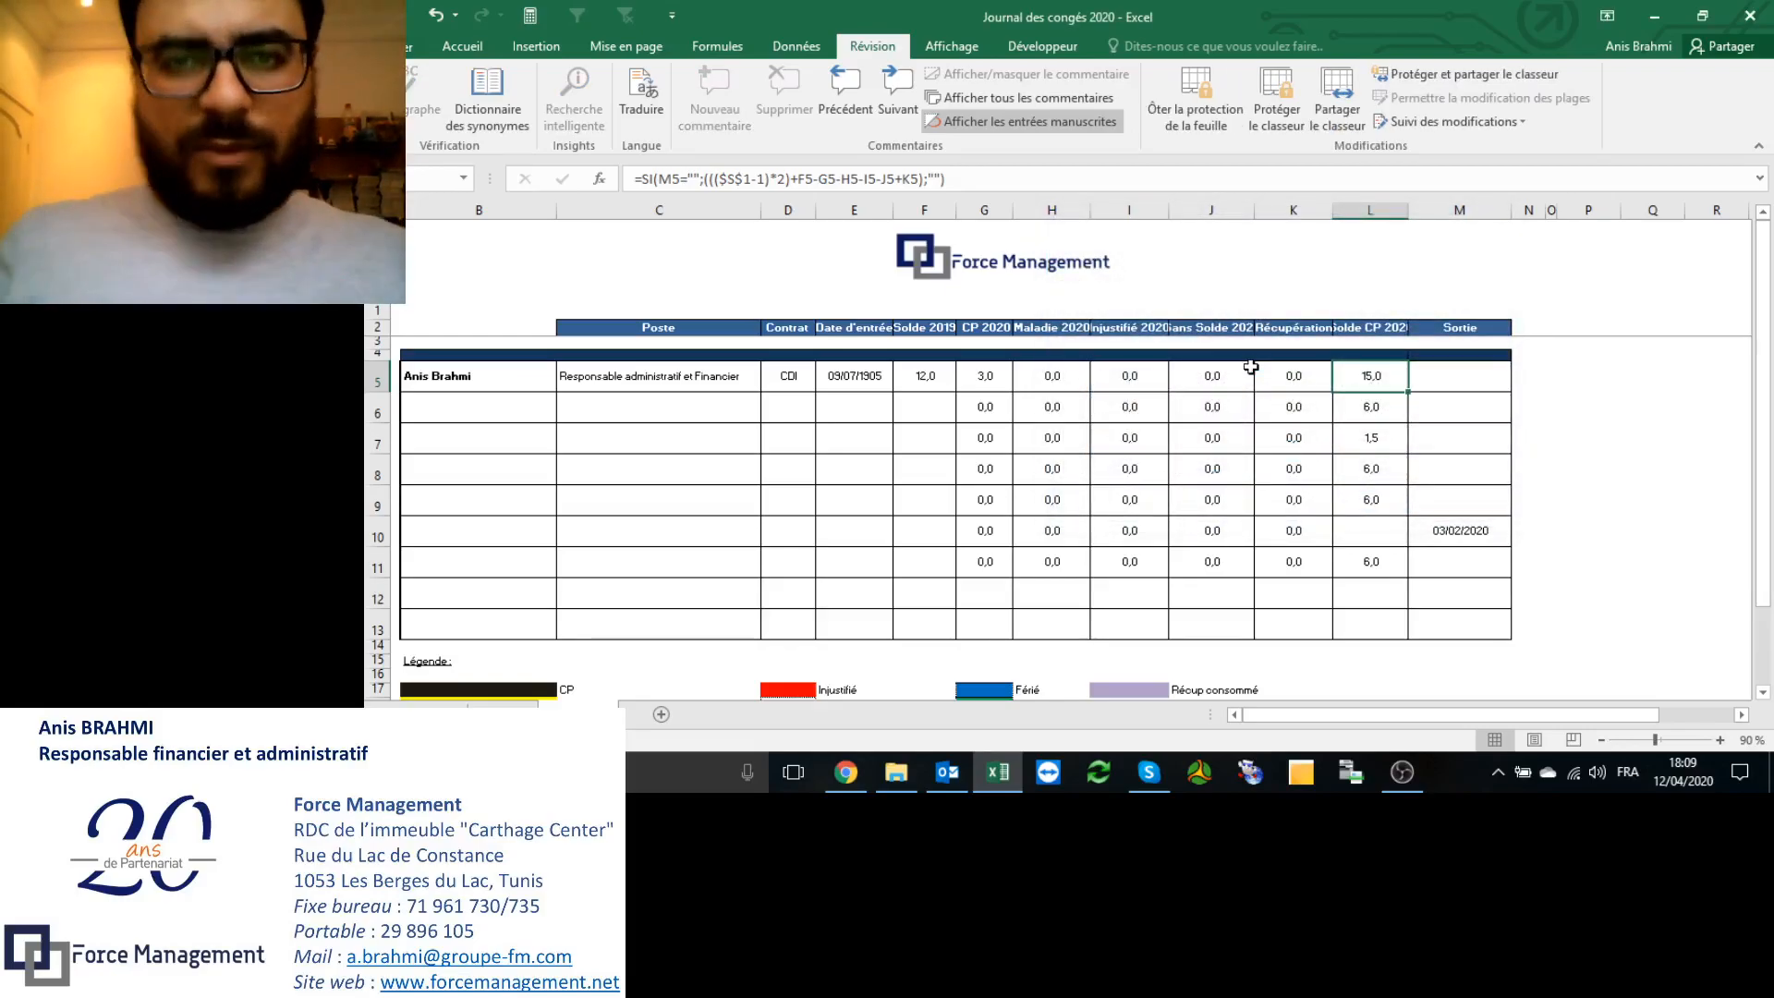
Step: Protect the CONGE calendar sheet with a confirmed password
{"action": "left_click", "coordinate": [503, 714]}
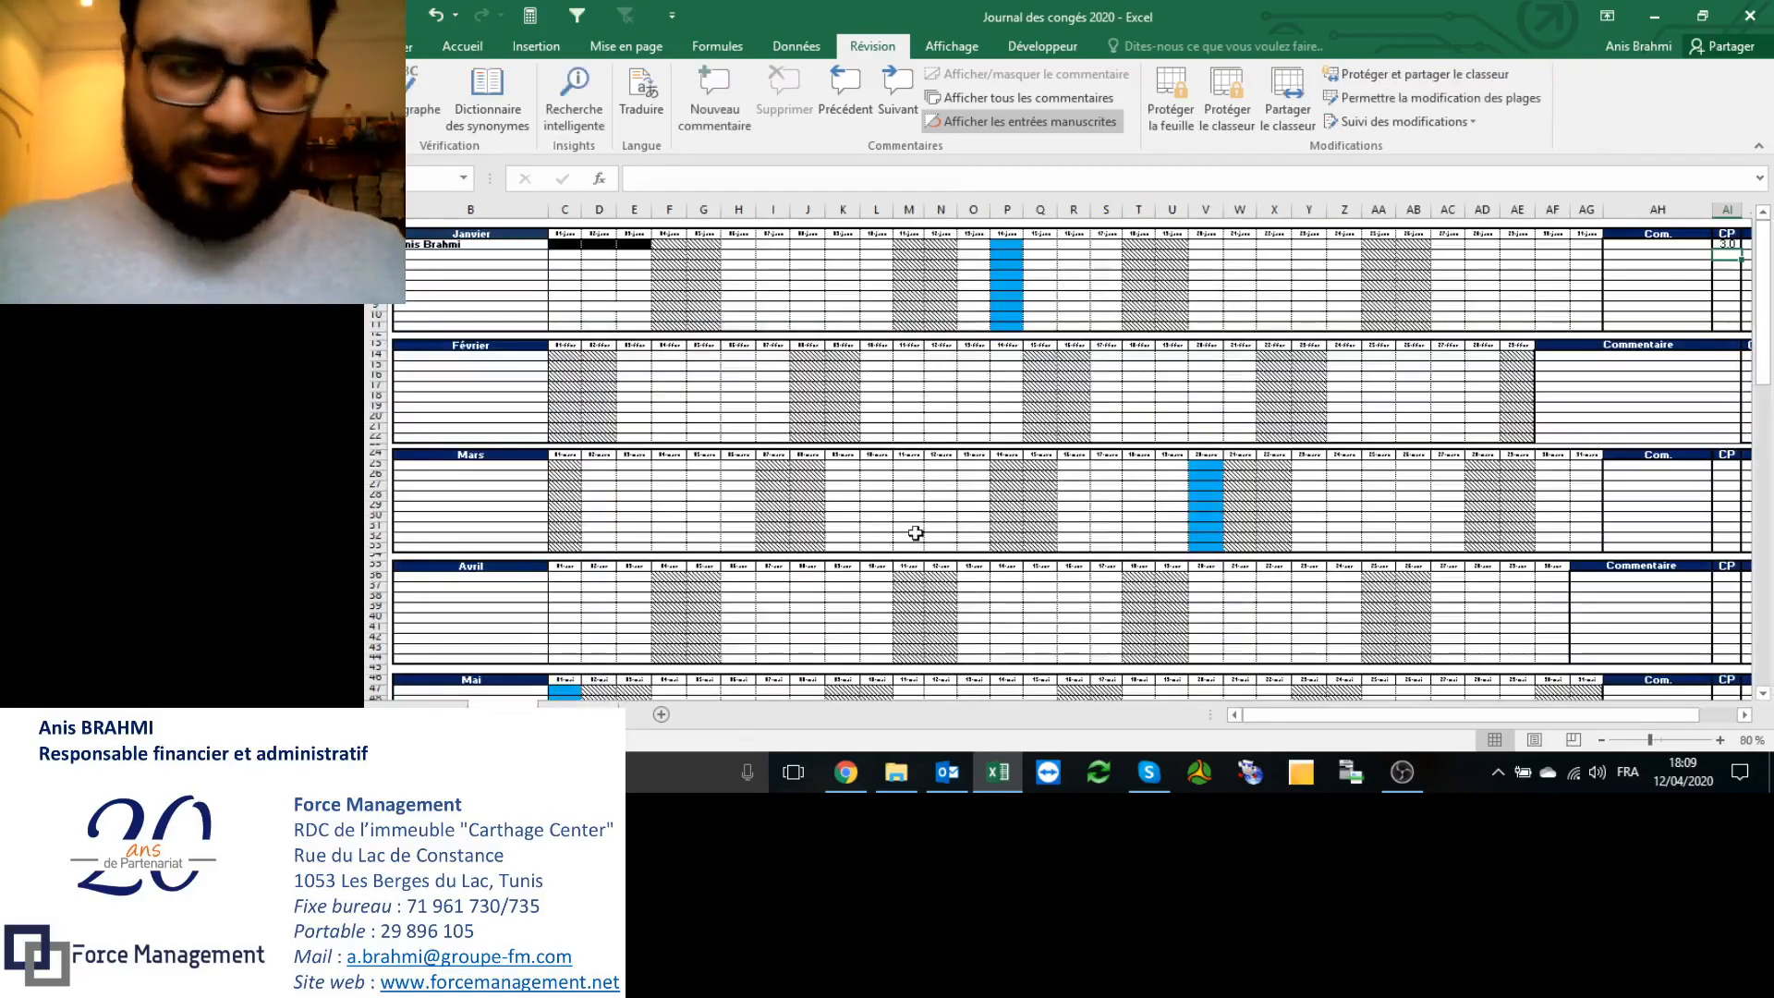
{"action": "left_click", "coordinate": [1175, 120]}
{"action": "left_click", "coordinate": [1144, 295]}
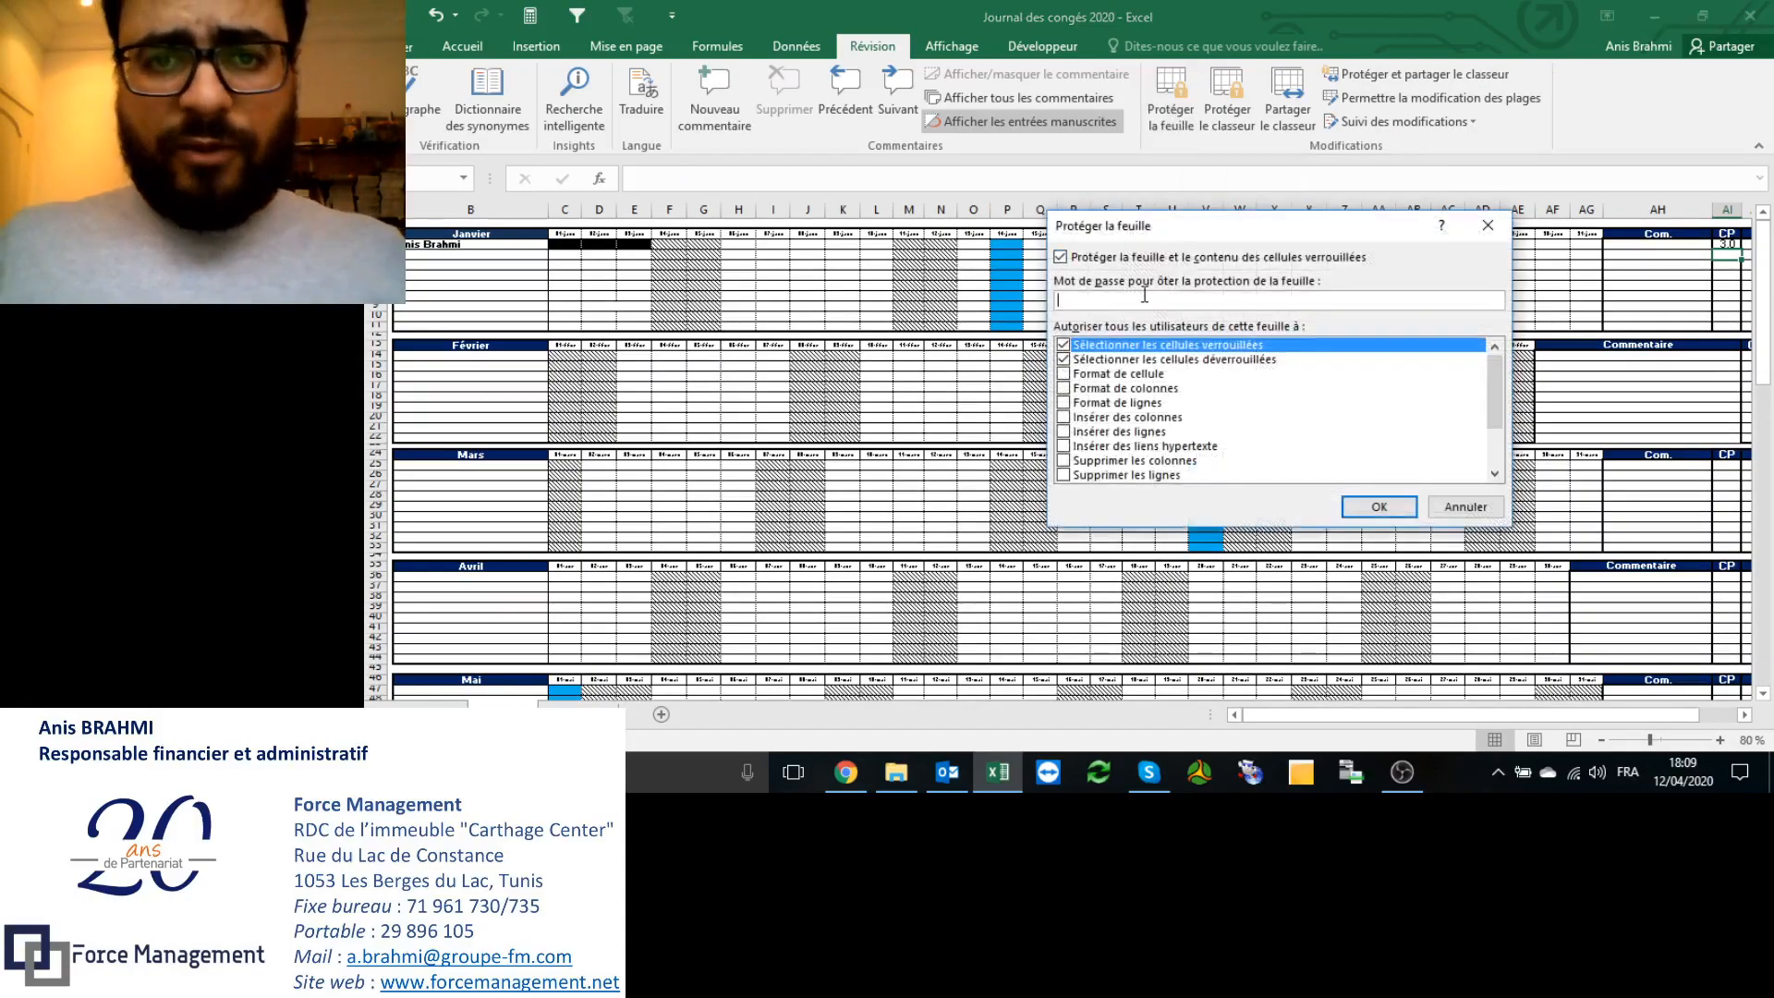
{"action": "type", "text": "•••••••••"}
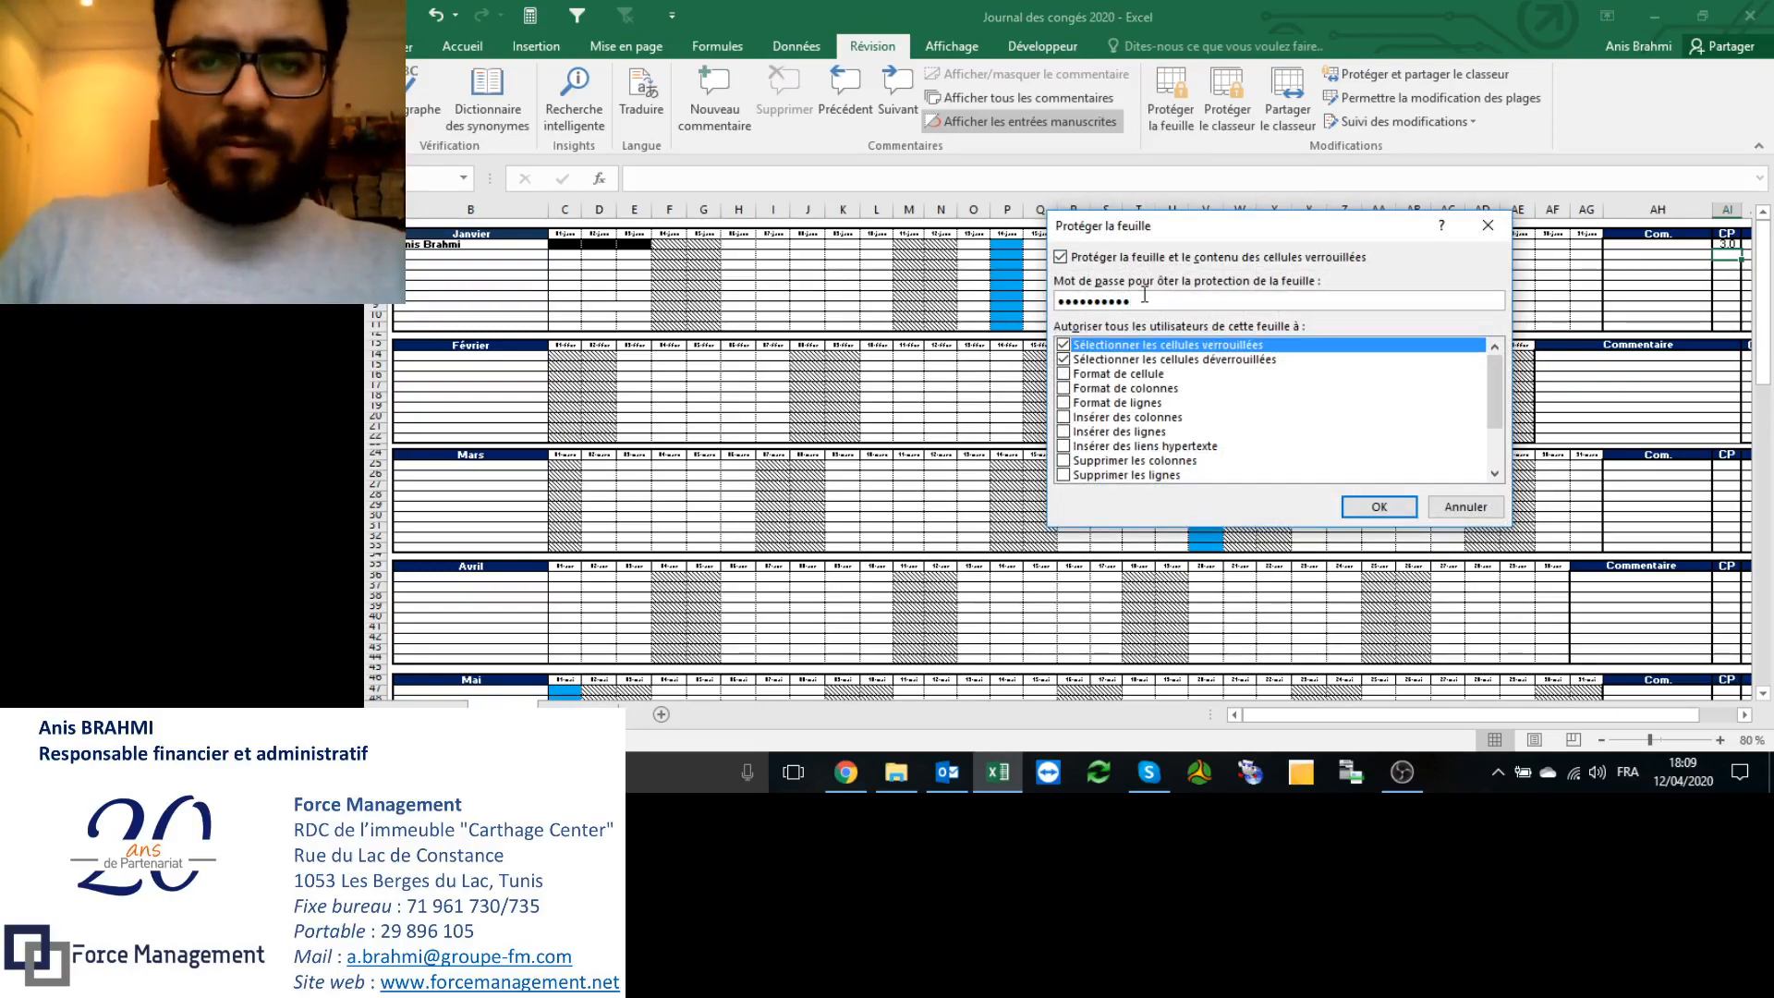
{"action": "key", "text": "Return"}
{"action": "type", "text": "••••••"}
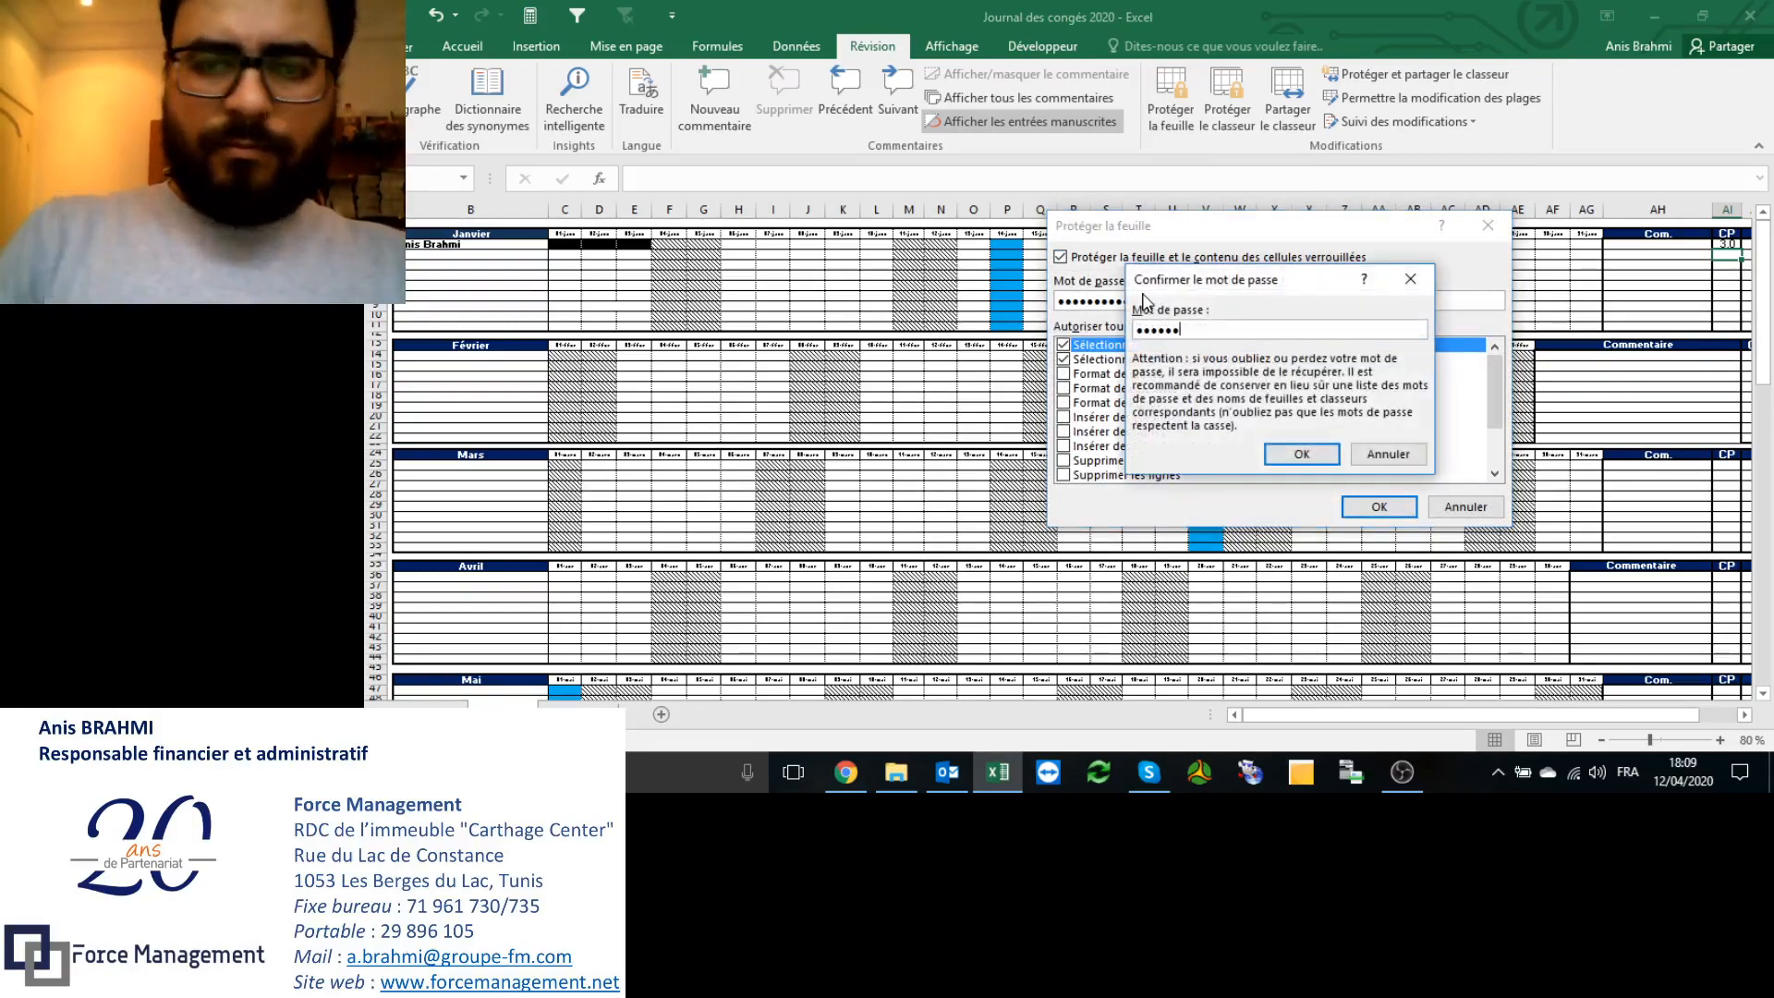
{"action": "type", "text": "••••"}
{"action": "key", "text": "Return"}
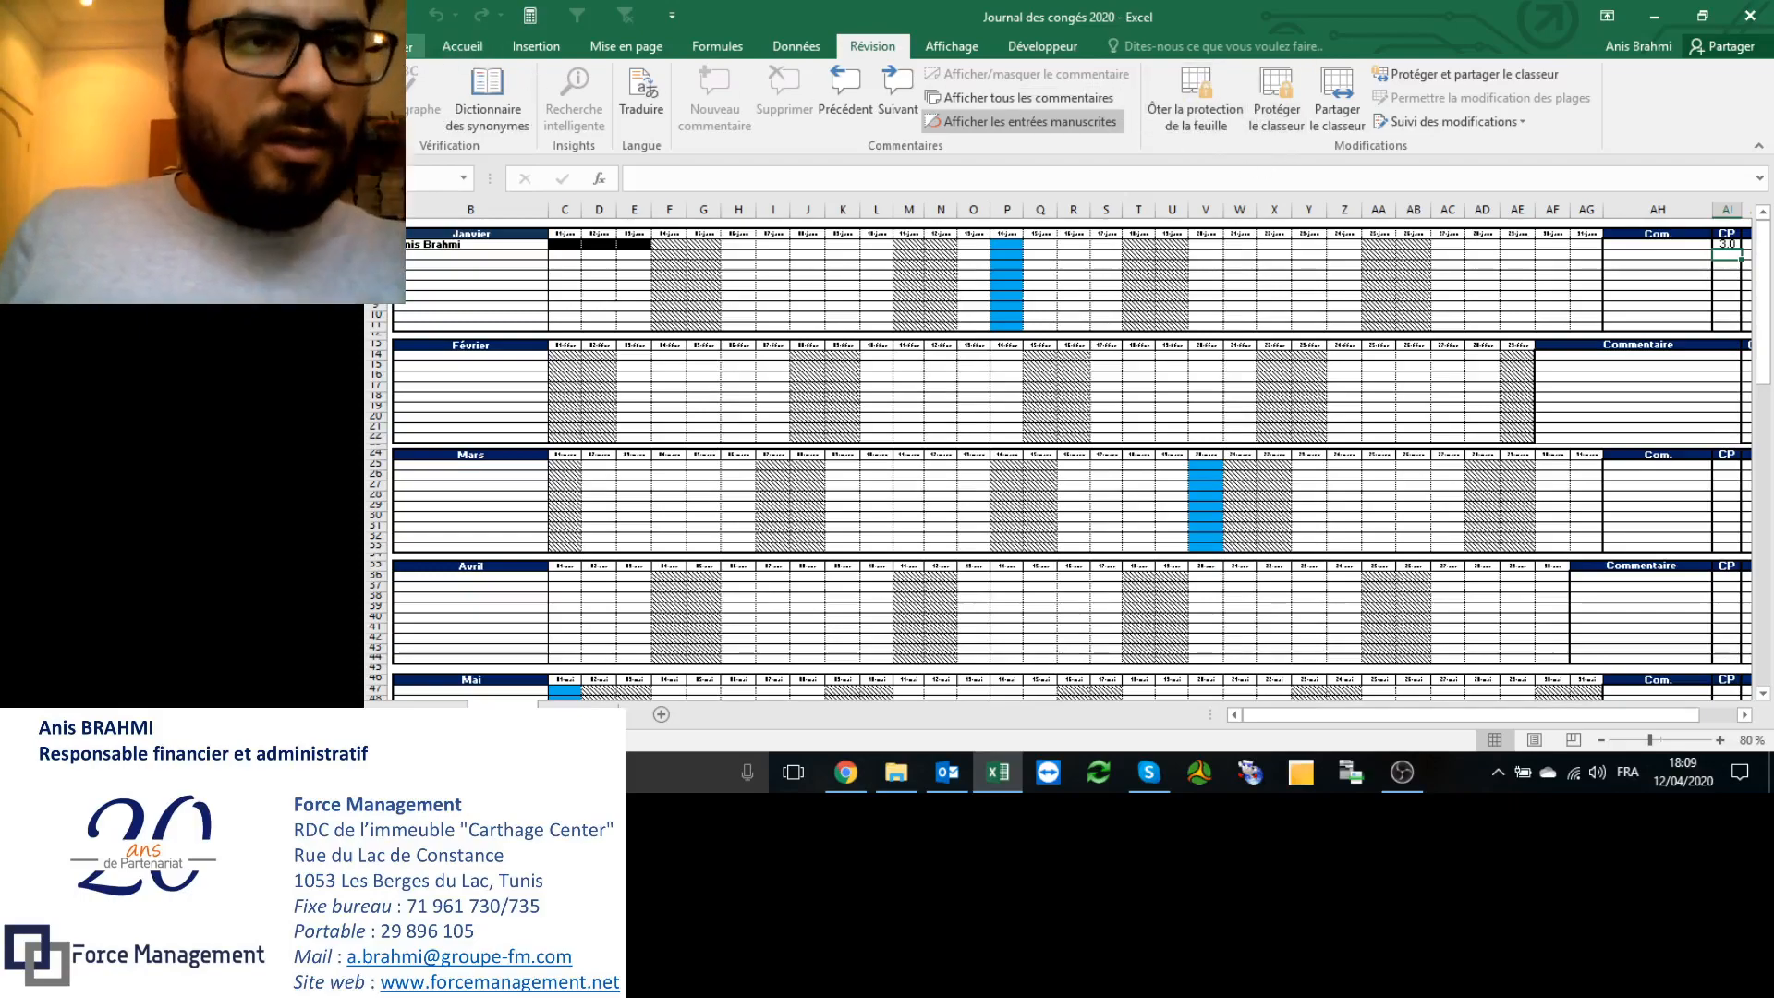
Step: Go to File > Enregistrer sous to save a copy of the workbook
{"action": "left_click", "coordinate": [411, 46]}
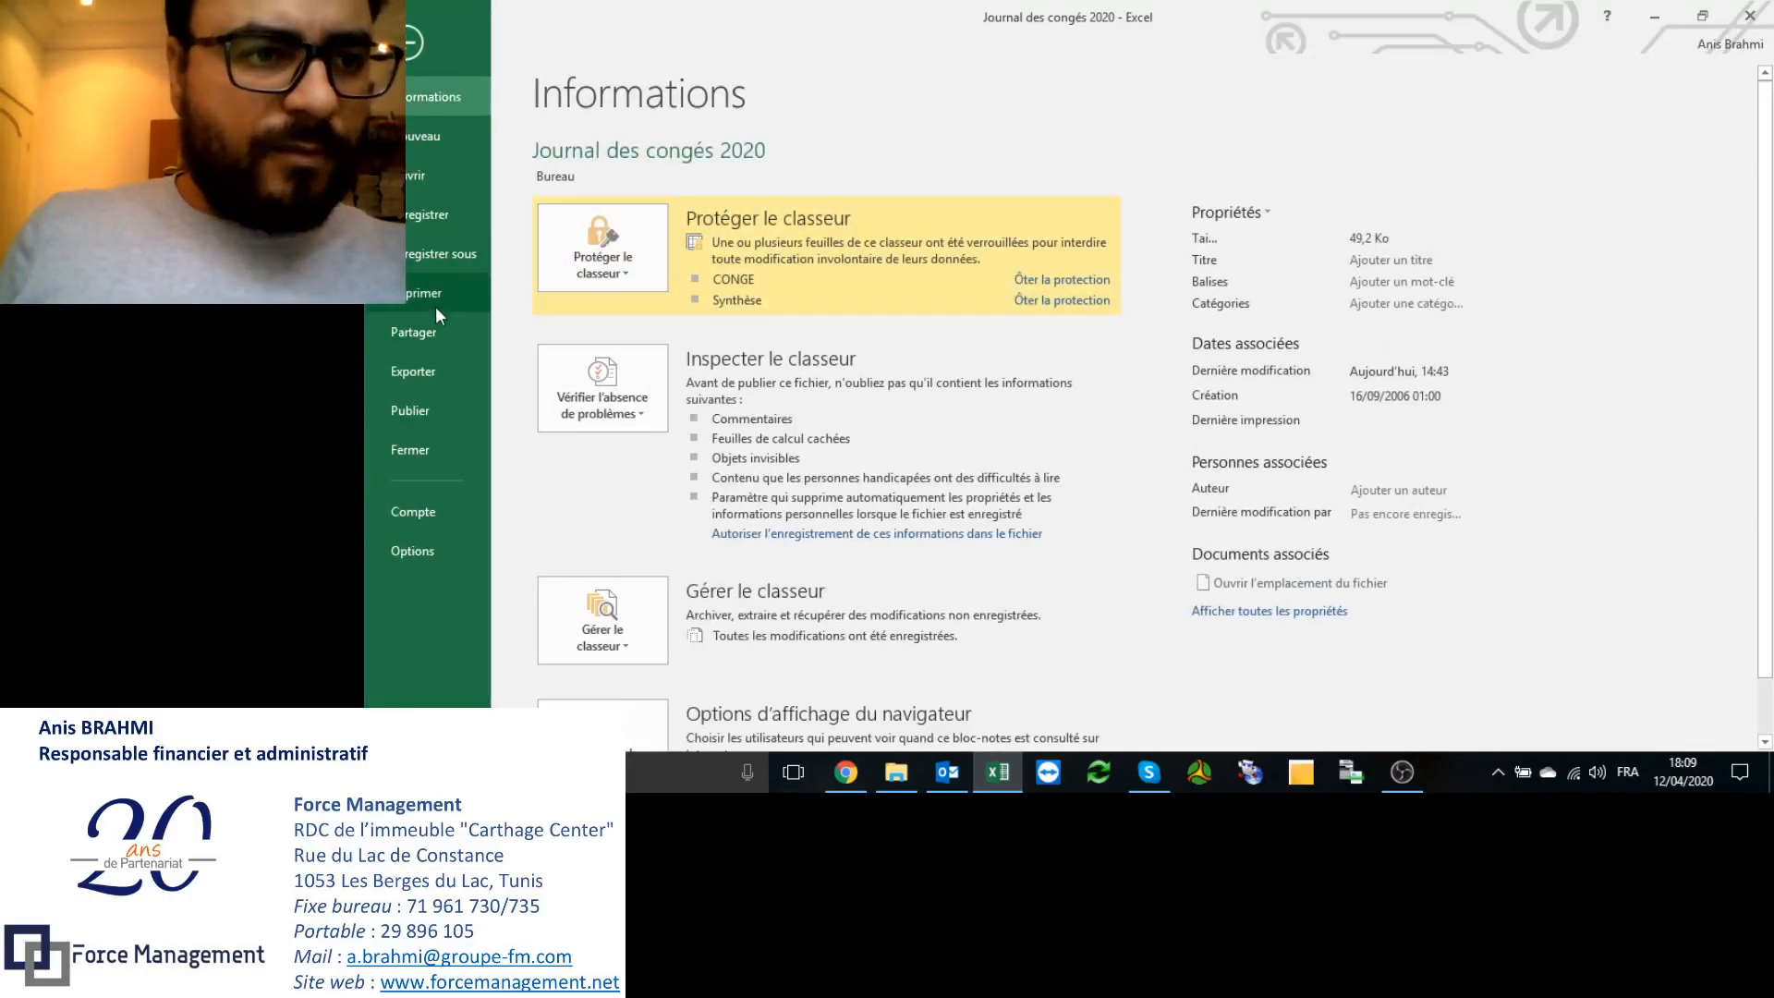
{"action": "left_click", "coordinate": [427, 258]}
{"action": "left_click", "coordinate": [604, 345]}
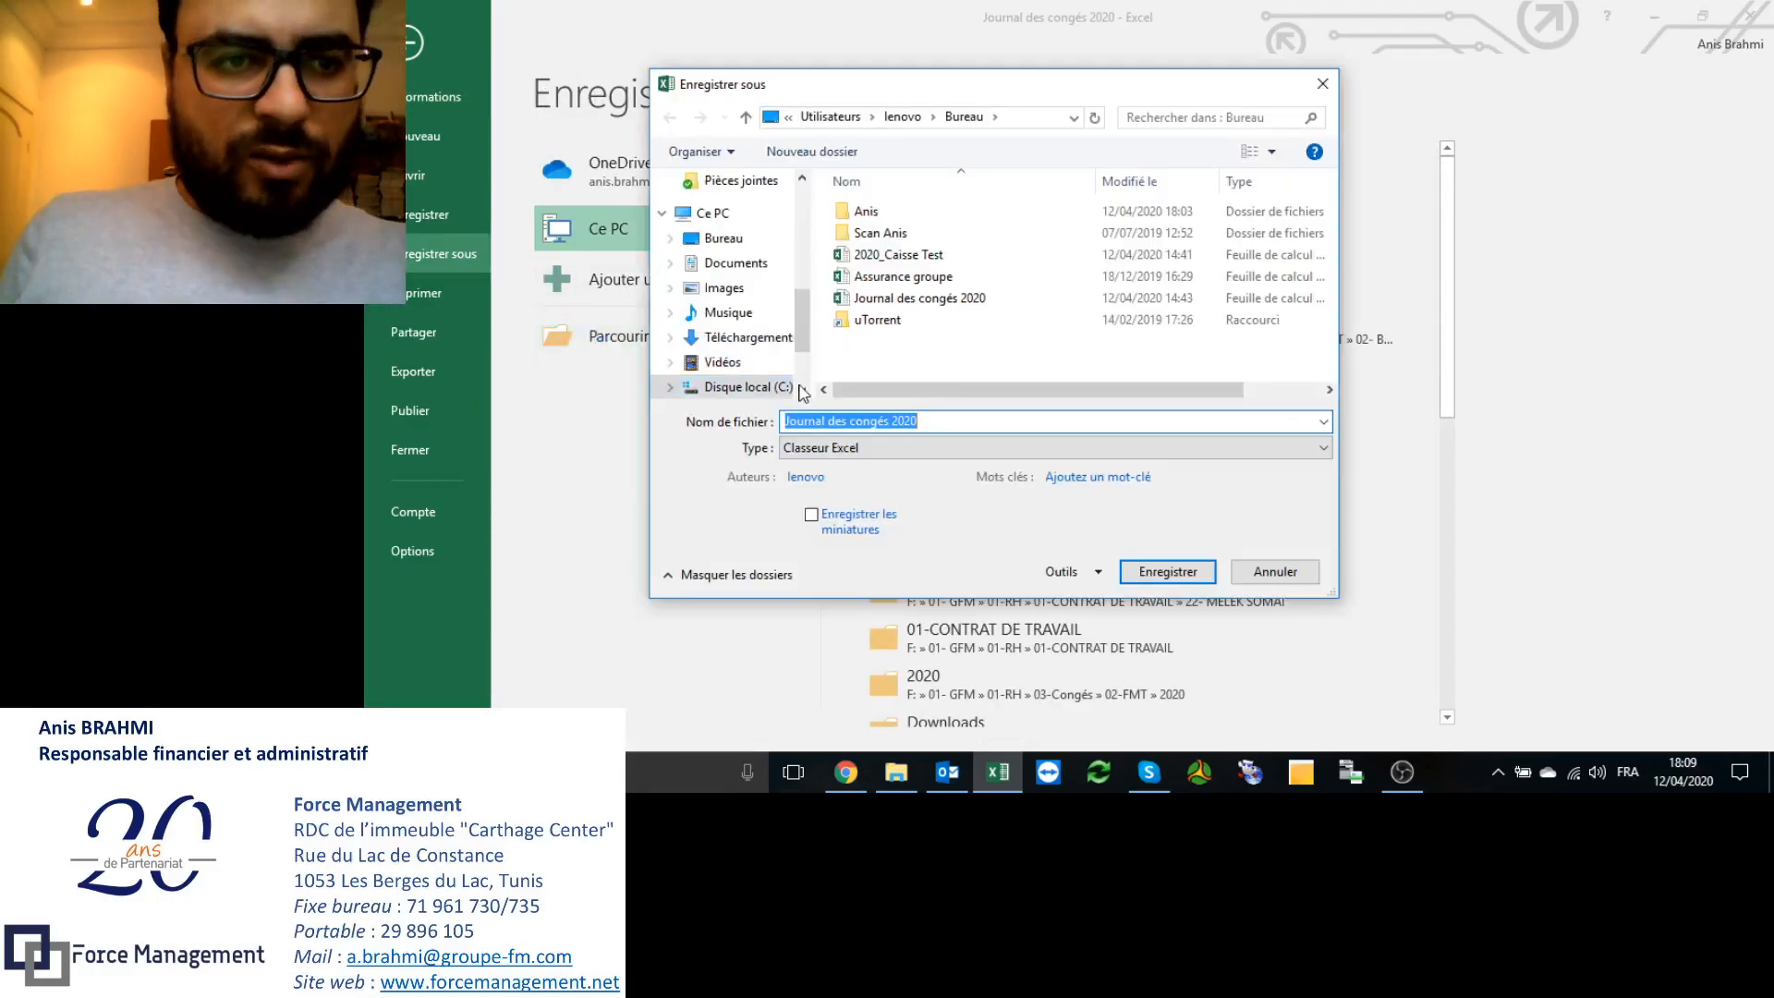
Step: In Outils > Options générales, tick Lecture seule recommandée and confirm with OK
{"action": "left_click", "coordinate": [1098, 575]}
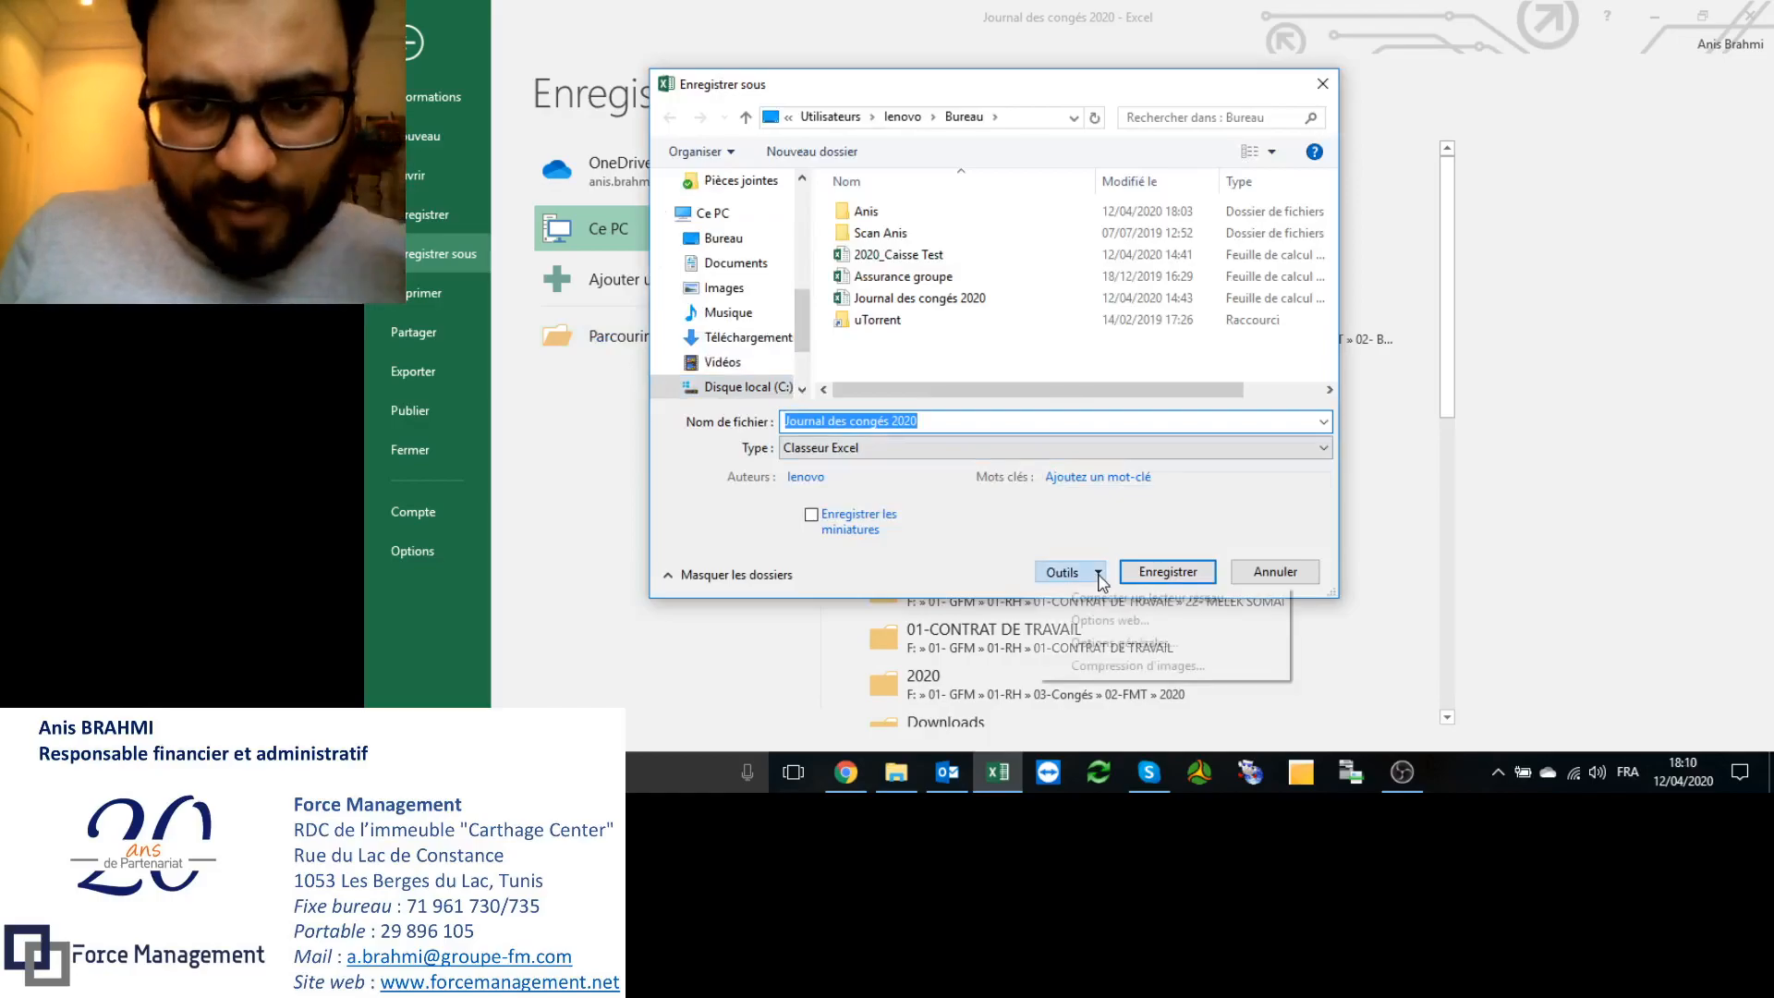
{"action": "left_click", "coordinate": [1110, 644]}
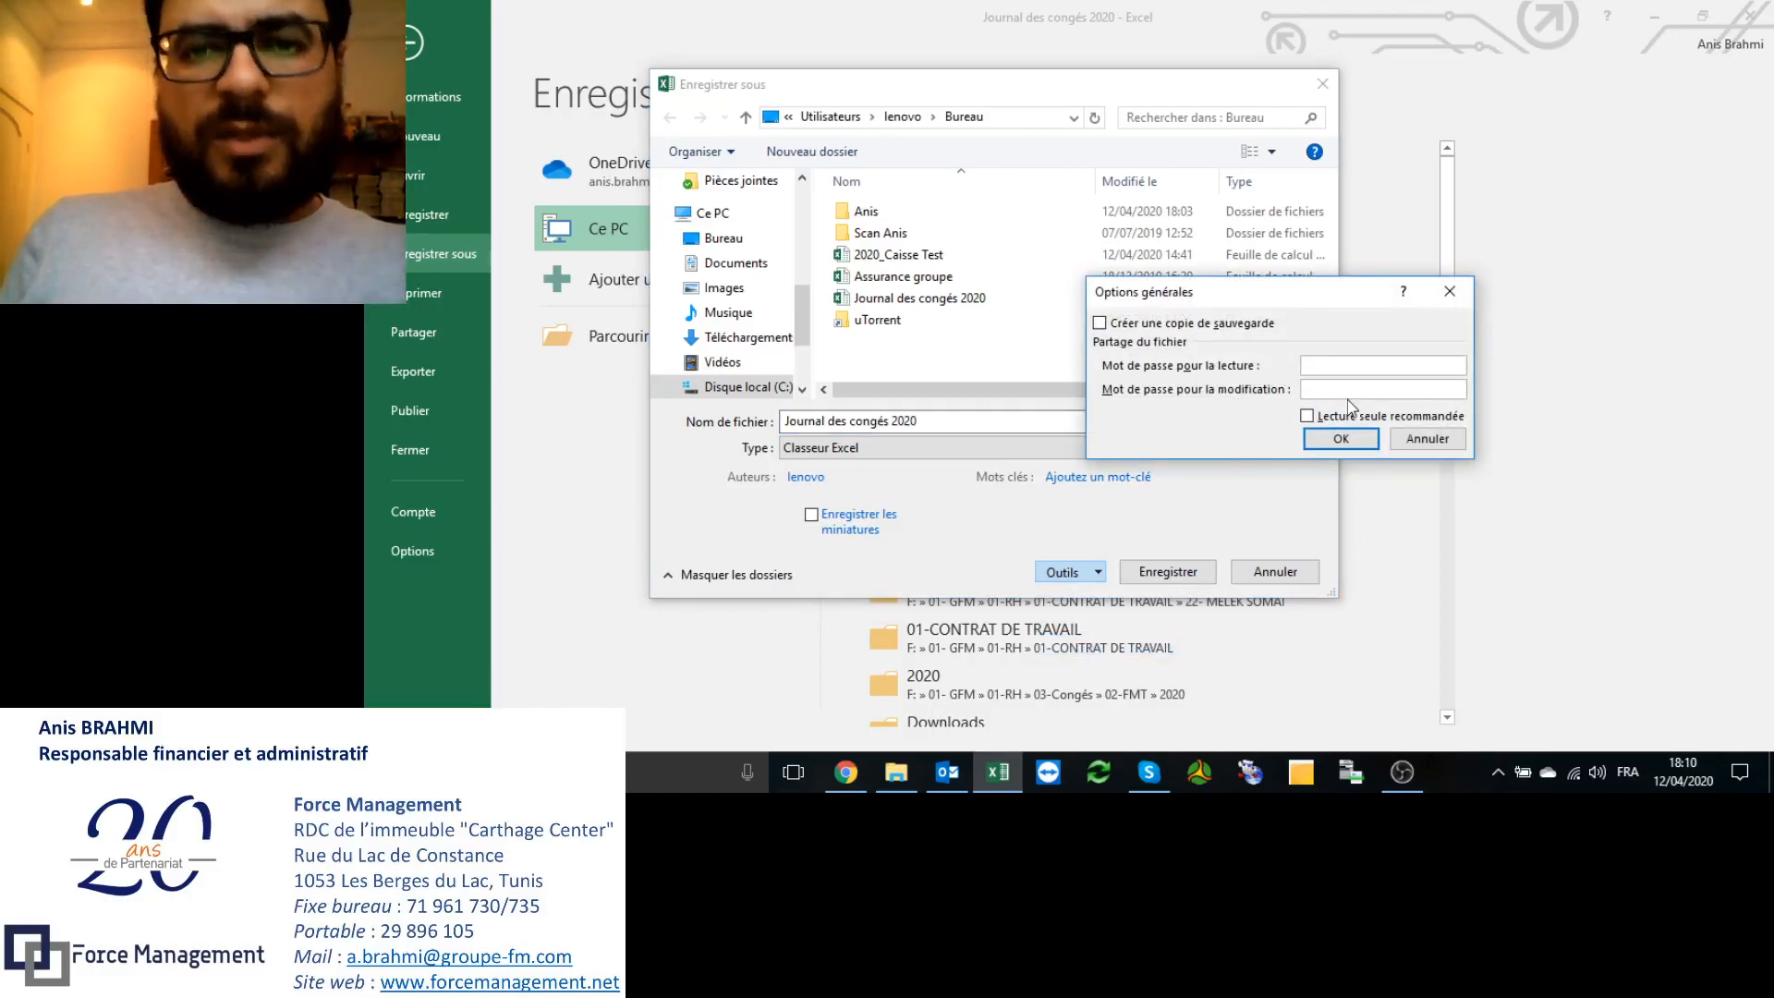
{"action": "left_click", "coordinate": [1337, 367]}
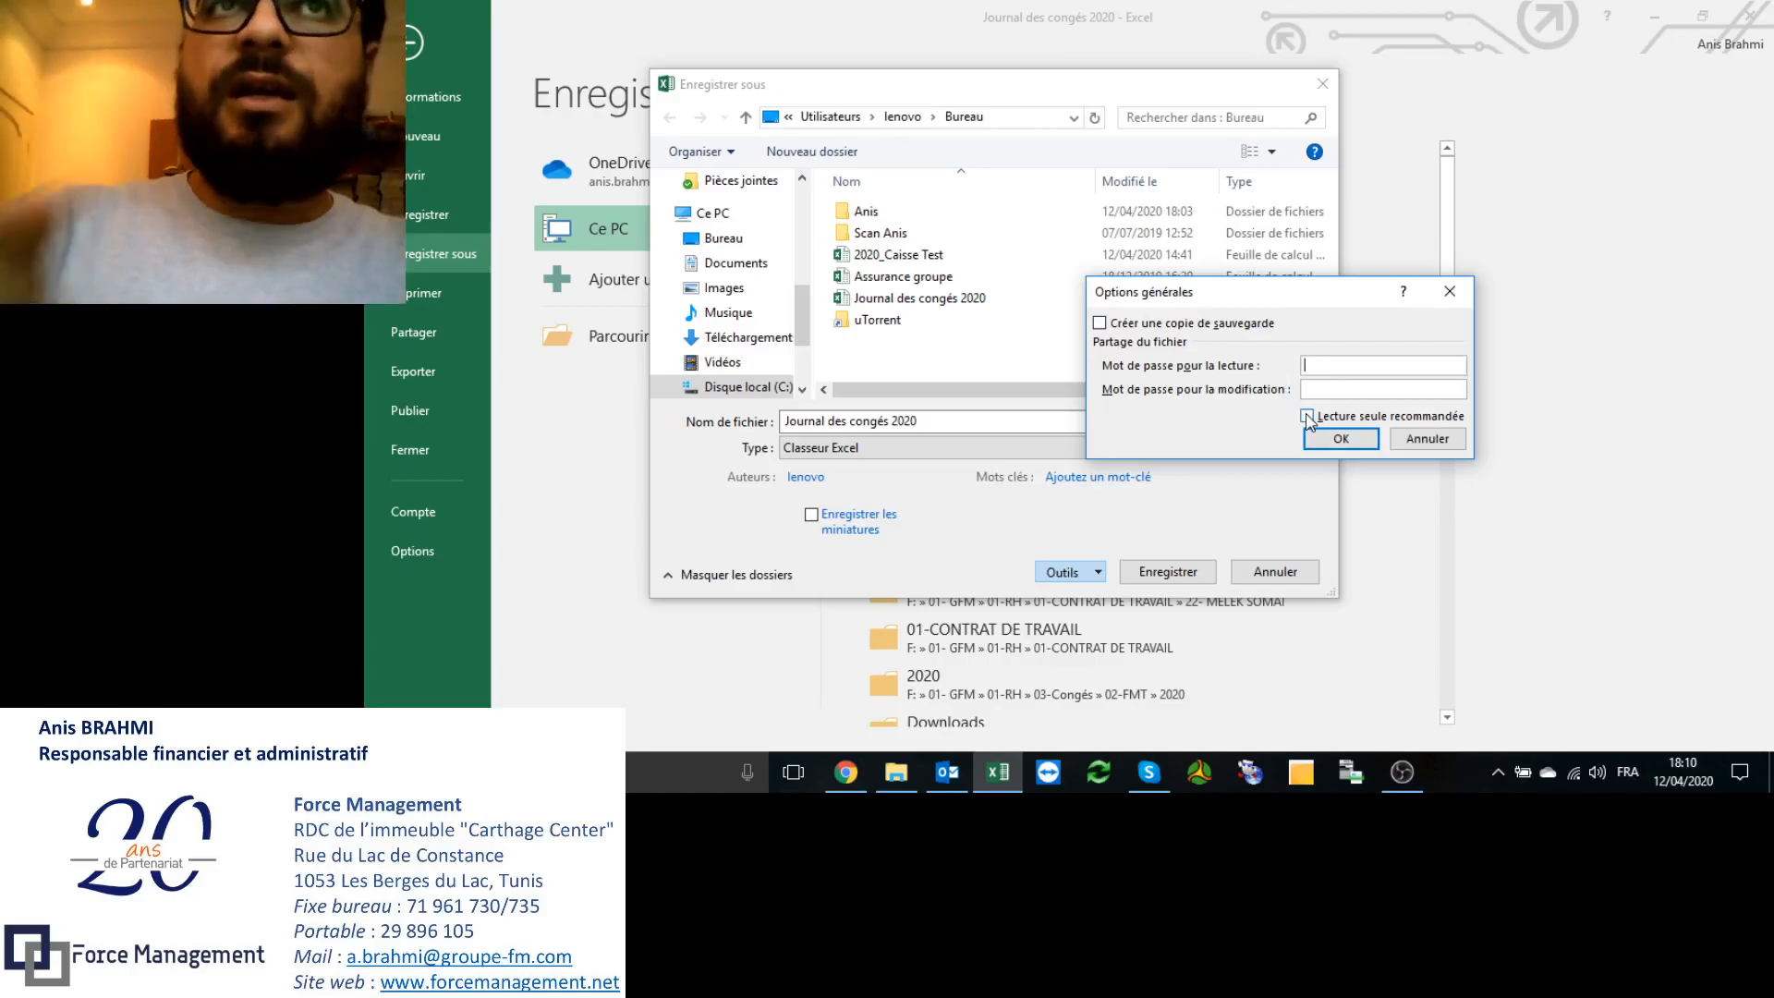
{"action": "left_click", "coordinate": [1307, 417]}
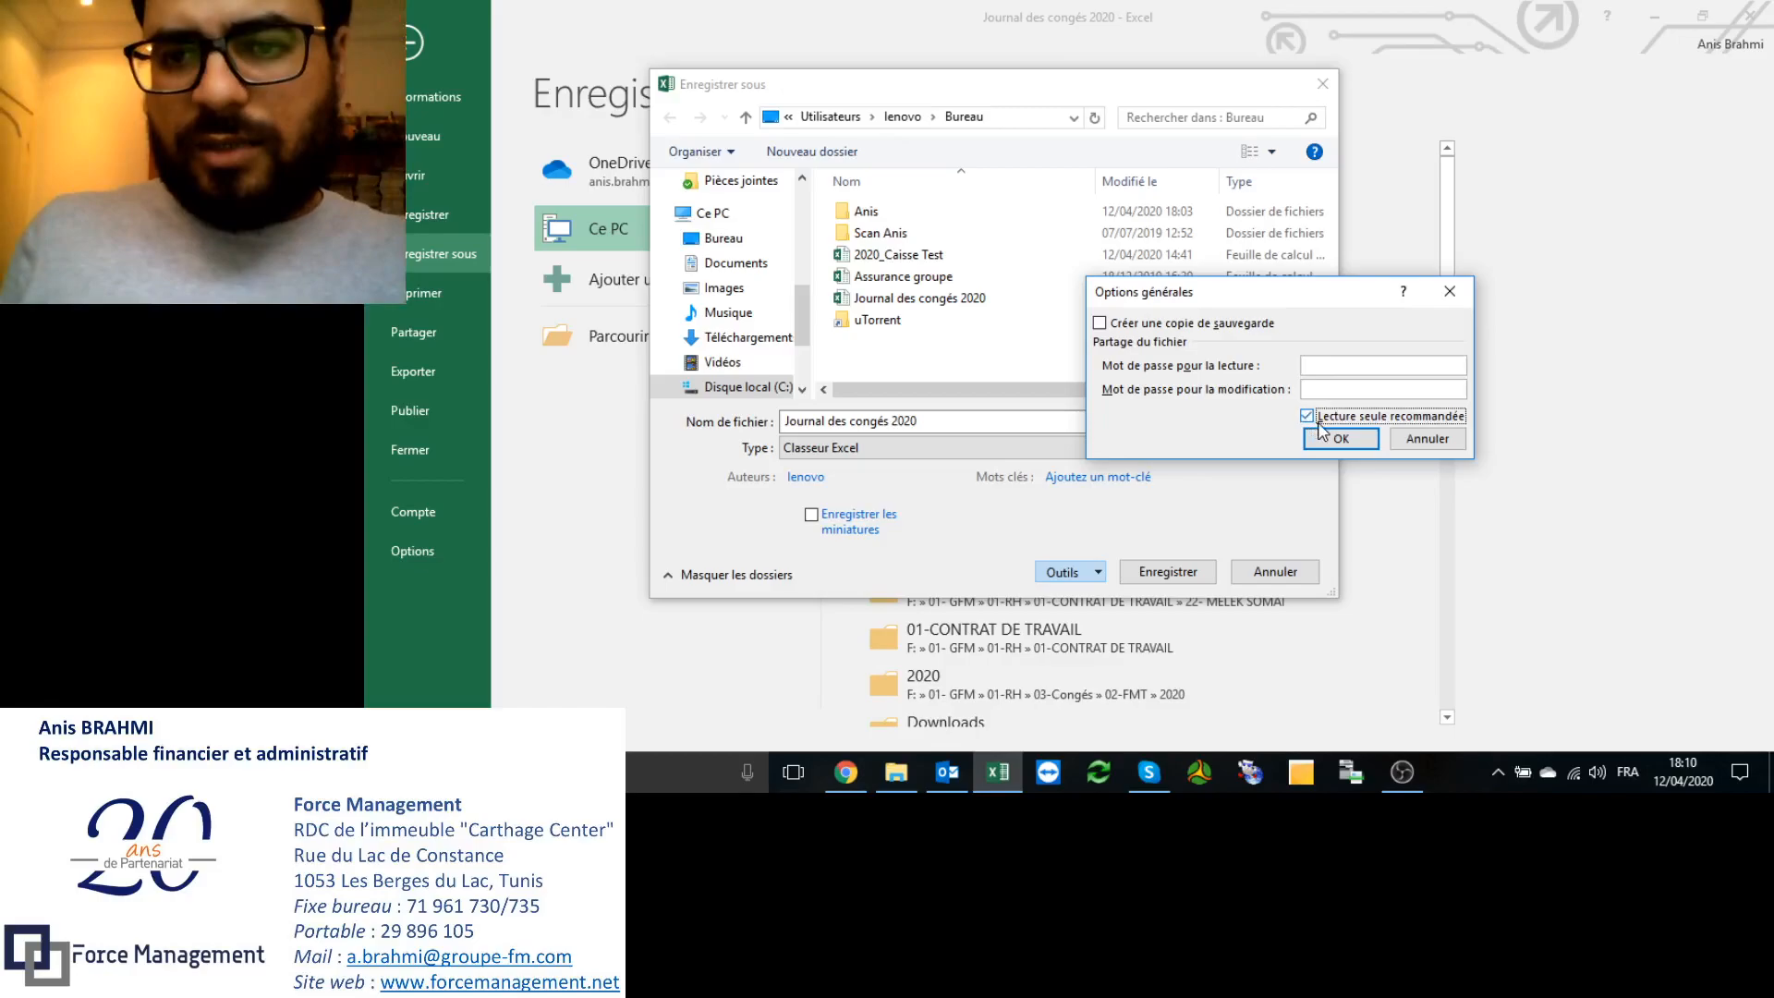
{"action": "left_click", "coordinate": [1340, 440]}
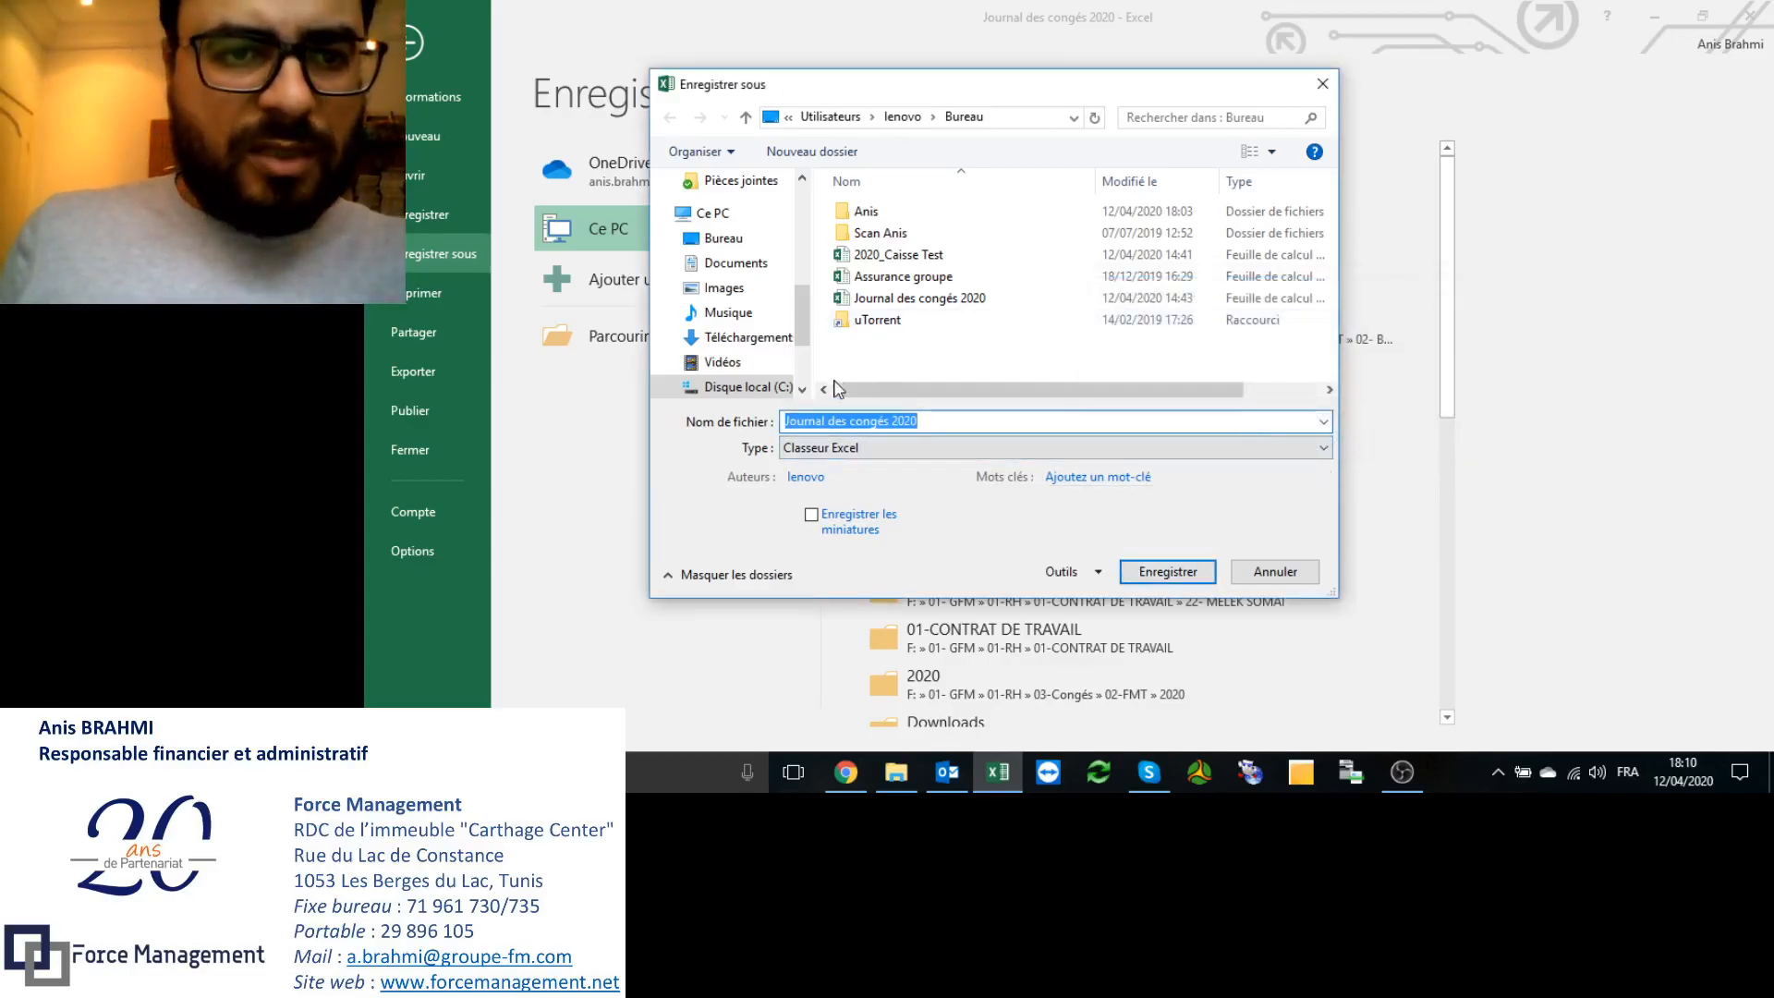
Step: Save the copy as 'Journal des congés 2020-1'
{"action": "left_click", "coordinate": [929, 422]}
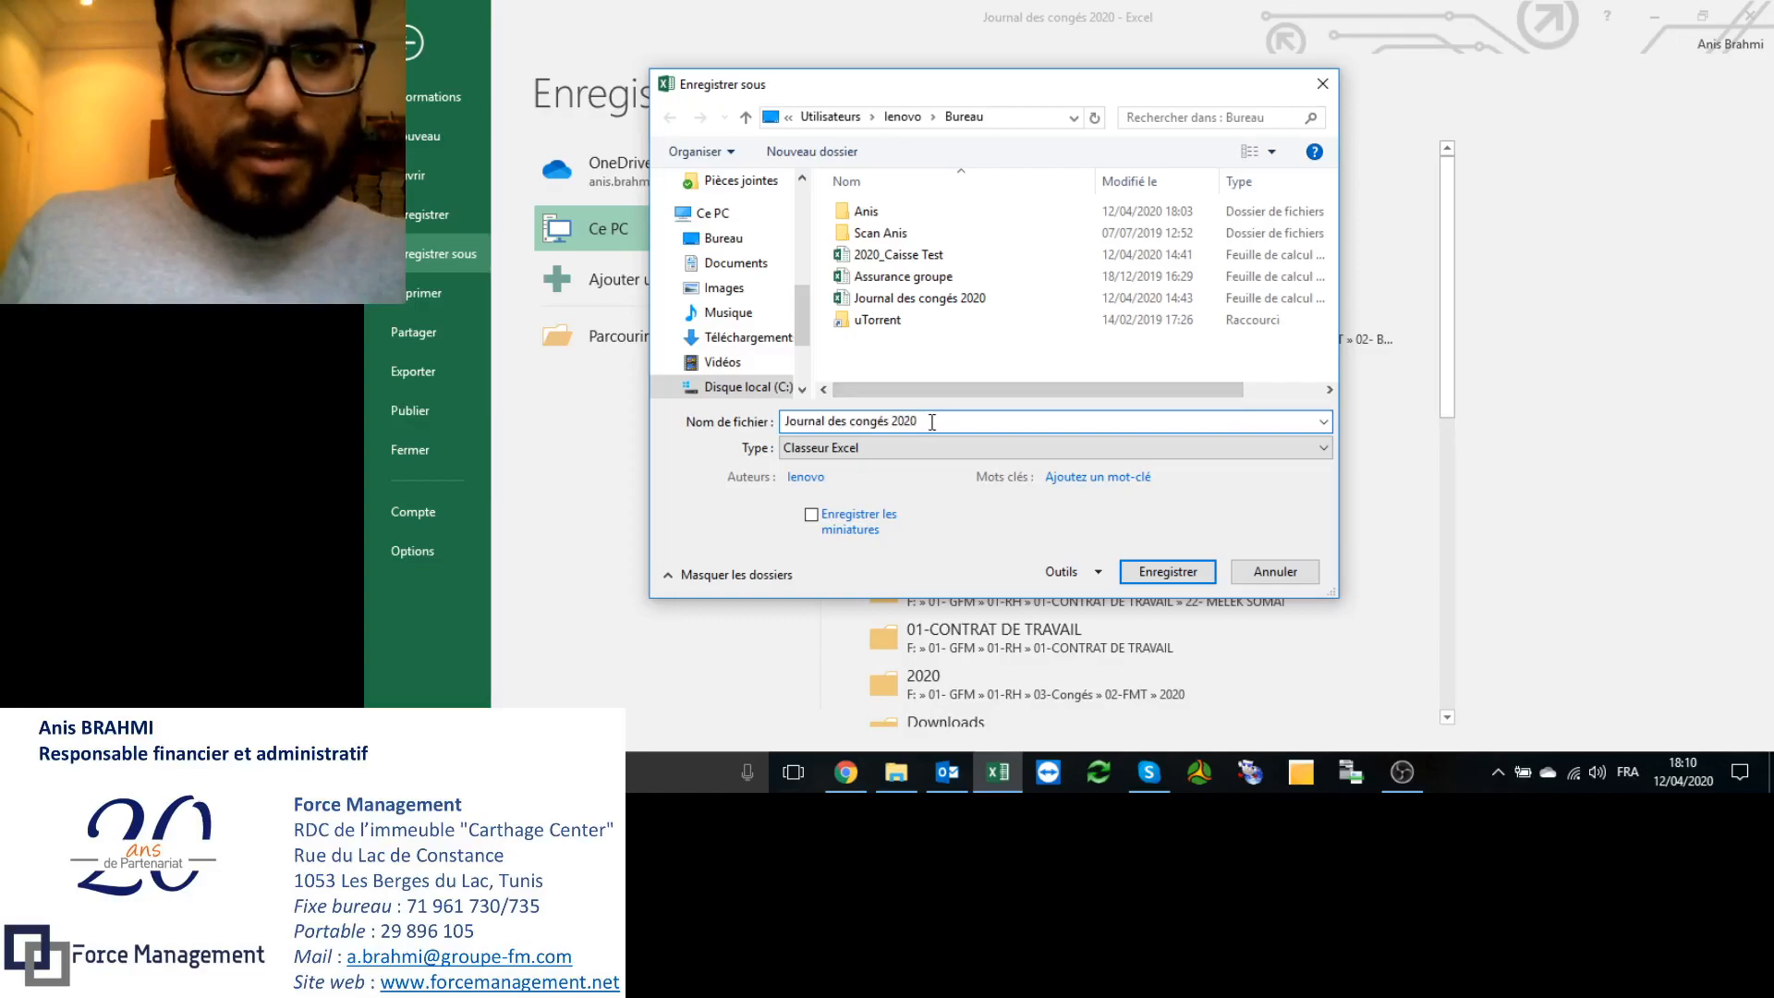
{"action": "type", "text": "-1"}
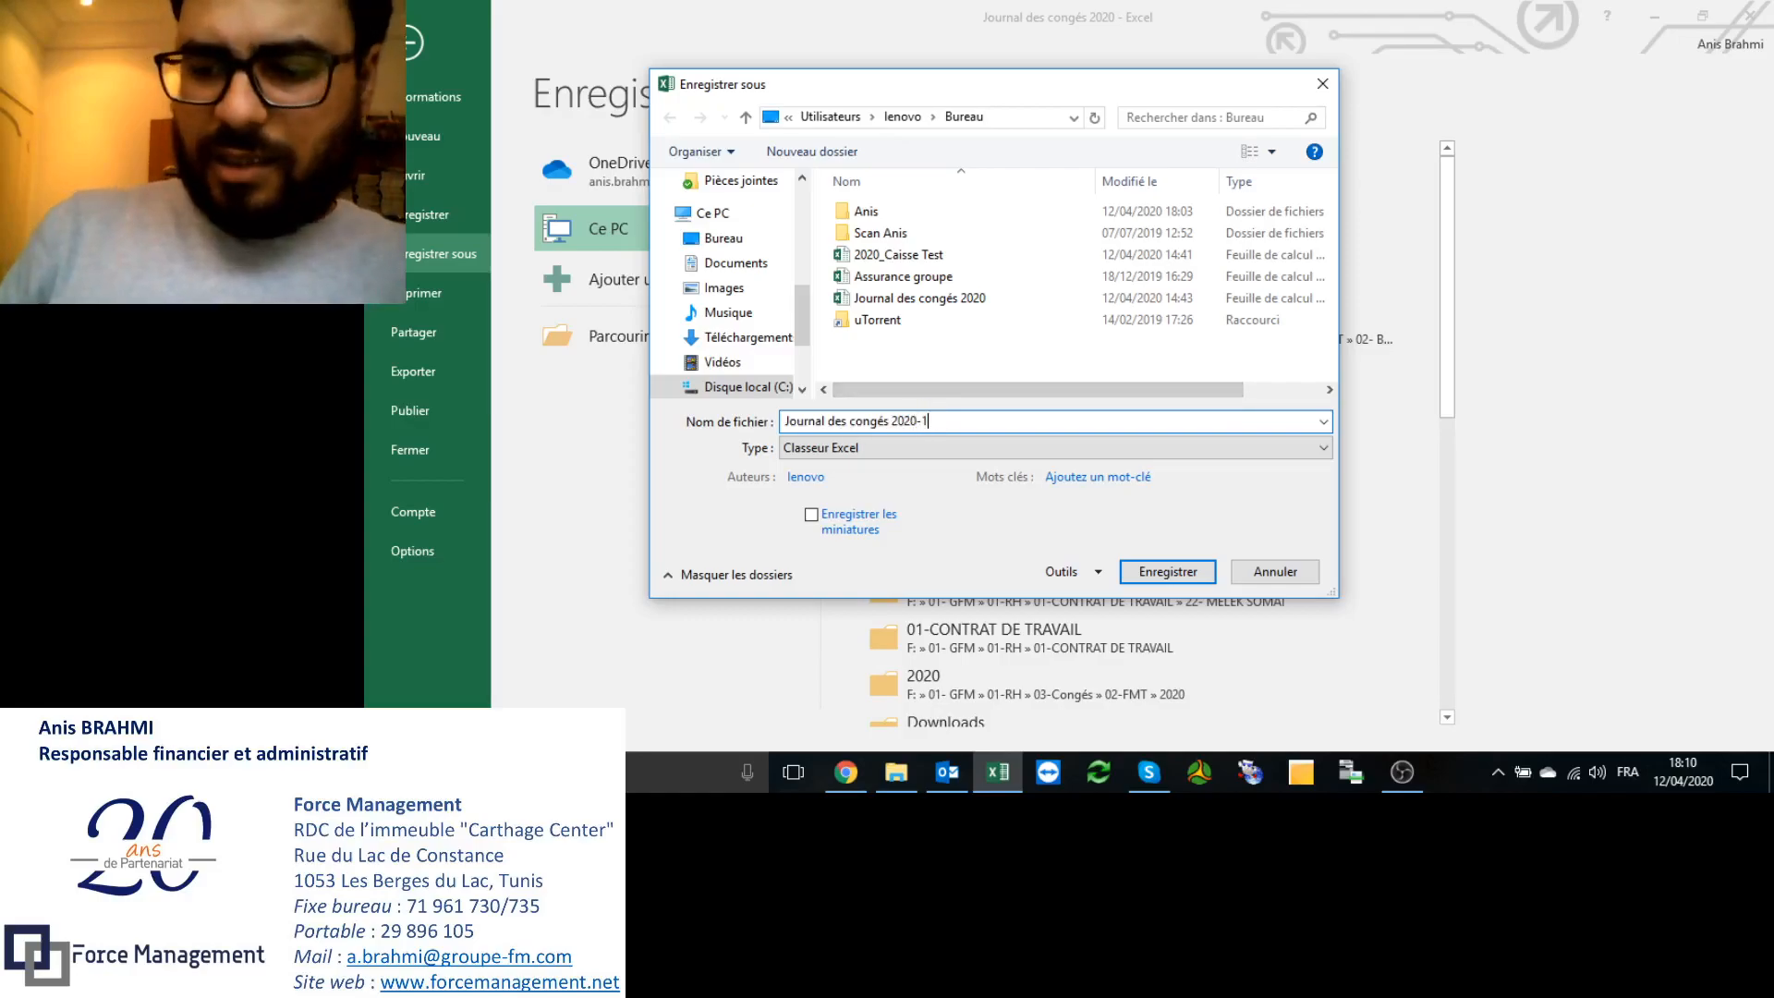
{"action": "key", "text": "Return"}
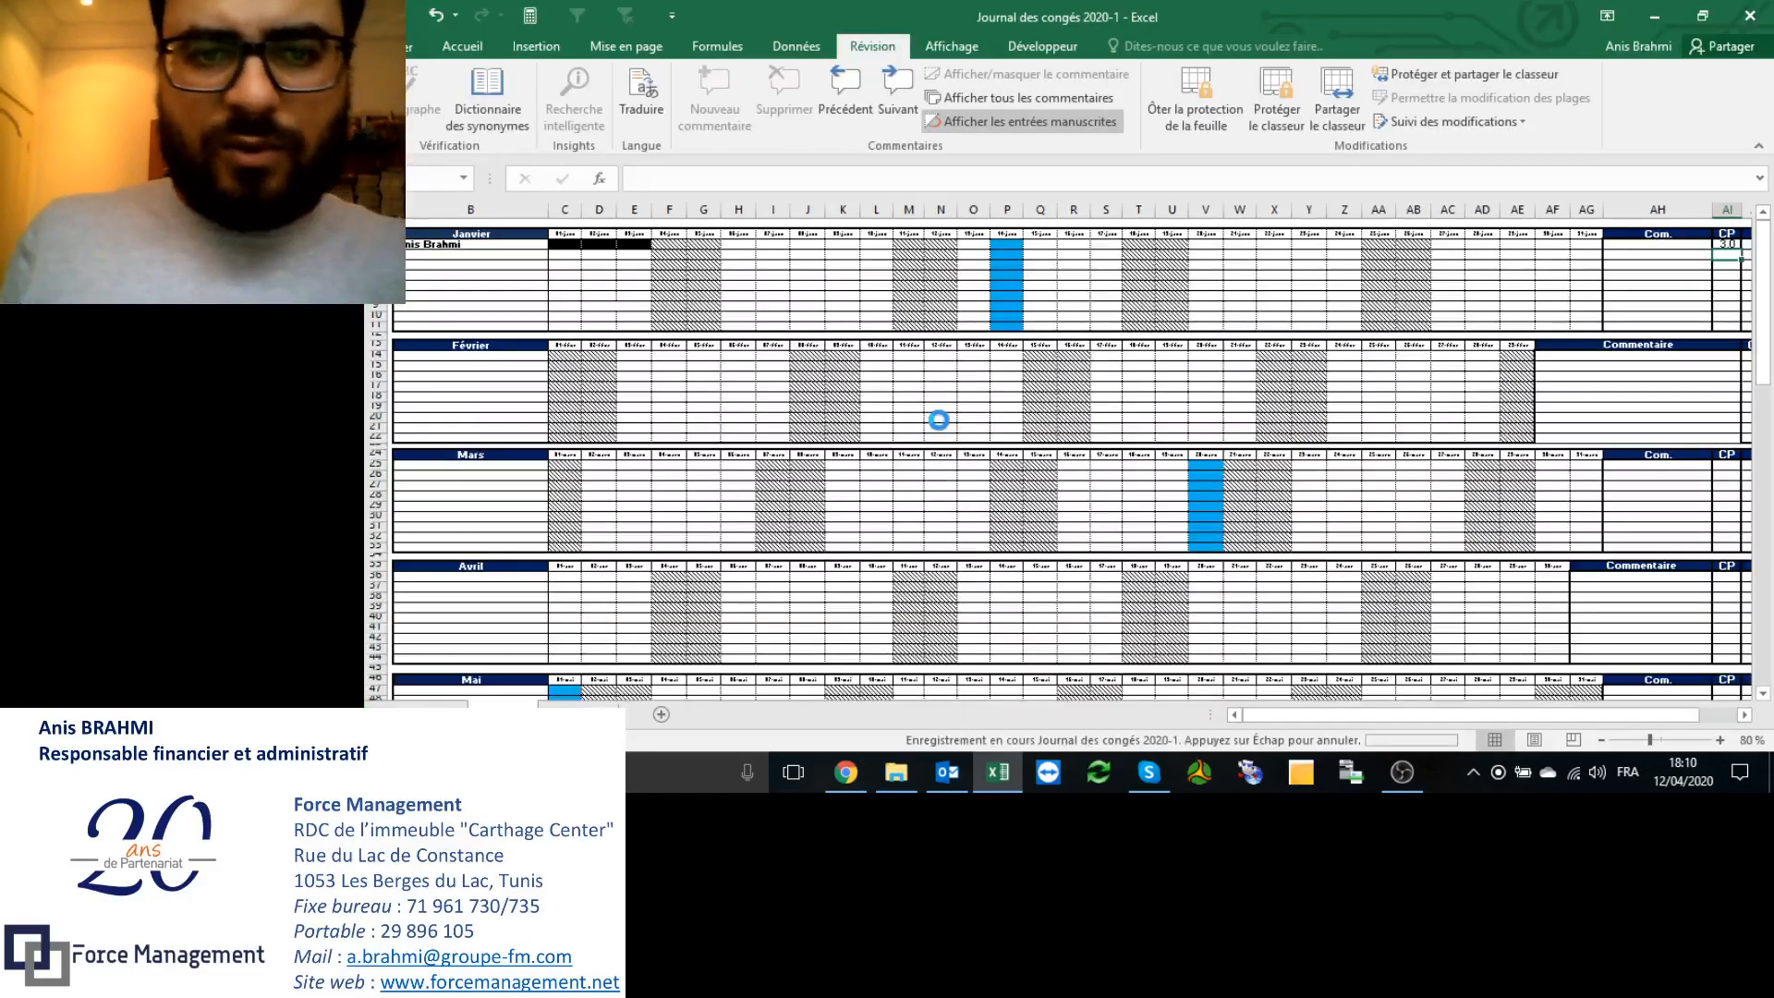
Step: Close Excel, reopen the 2020-1 copy read-only, then close it without saving
{"action": "left_click", "coordinate": [1752, 20]}
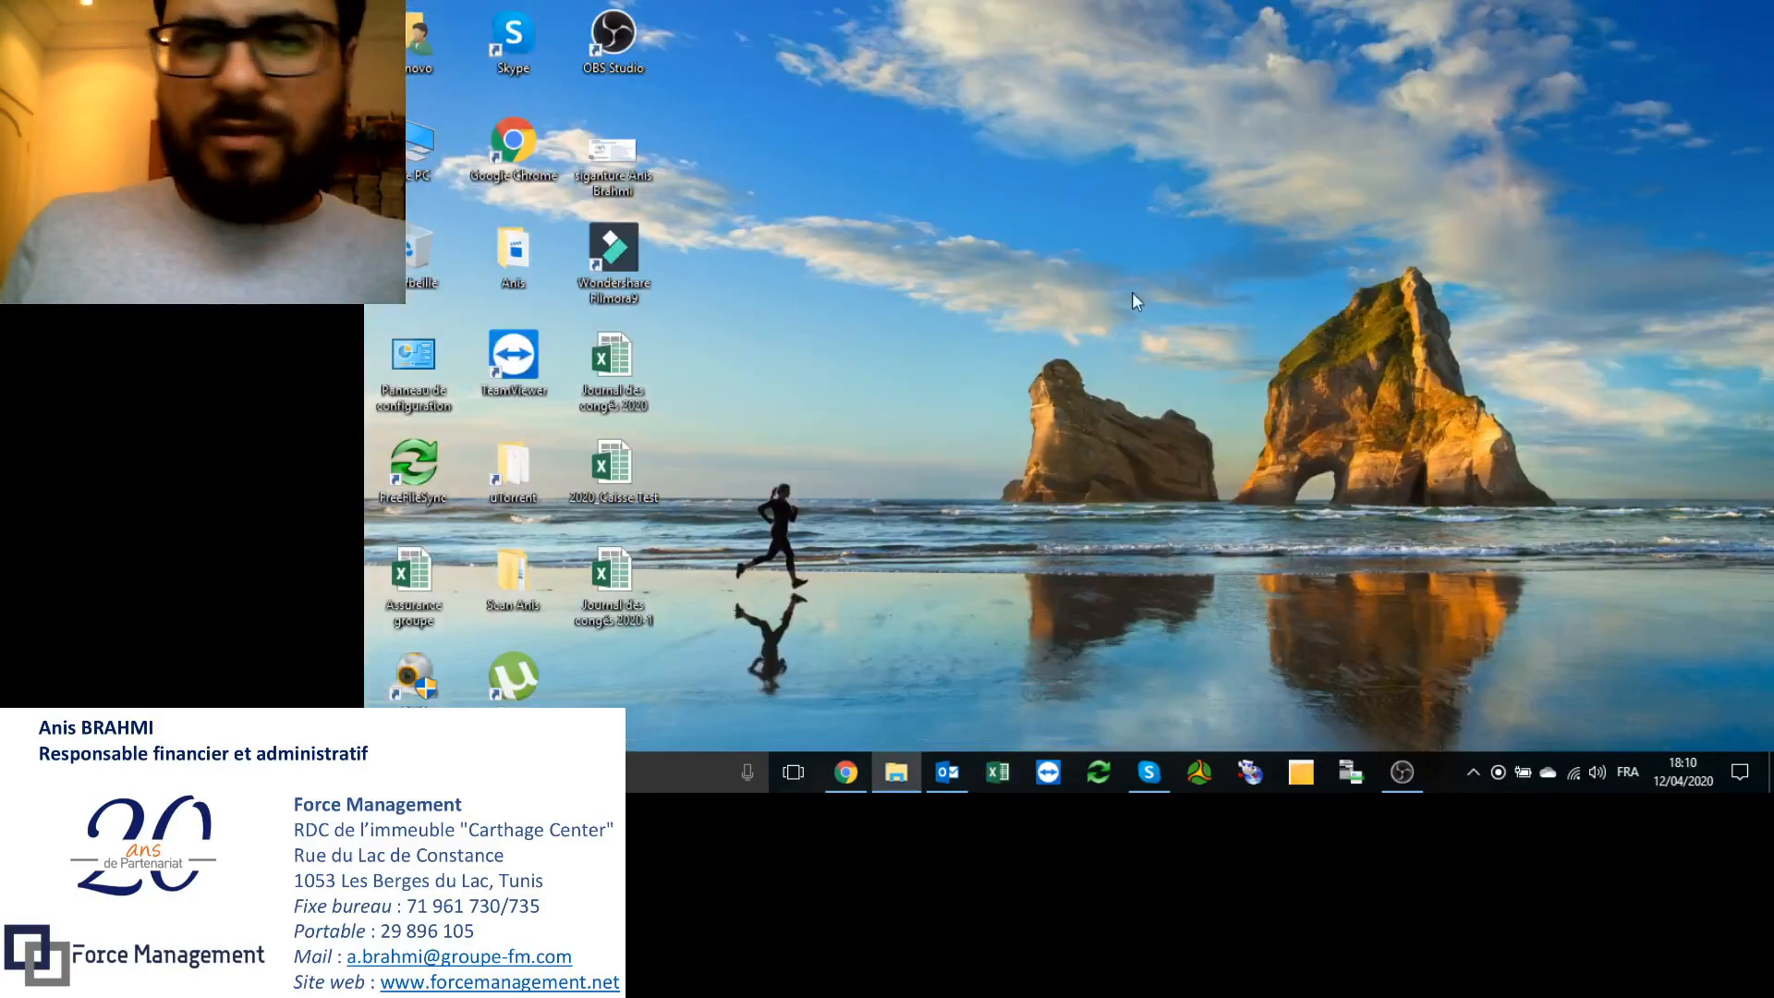
{"action": "double_click", "coordinate": [612, 577]}
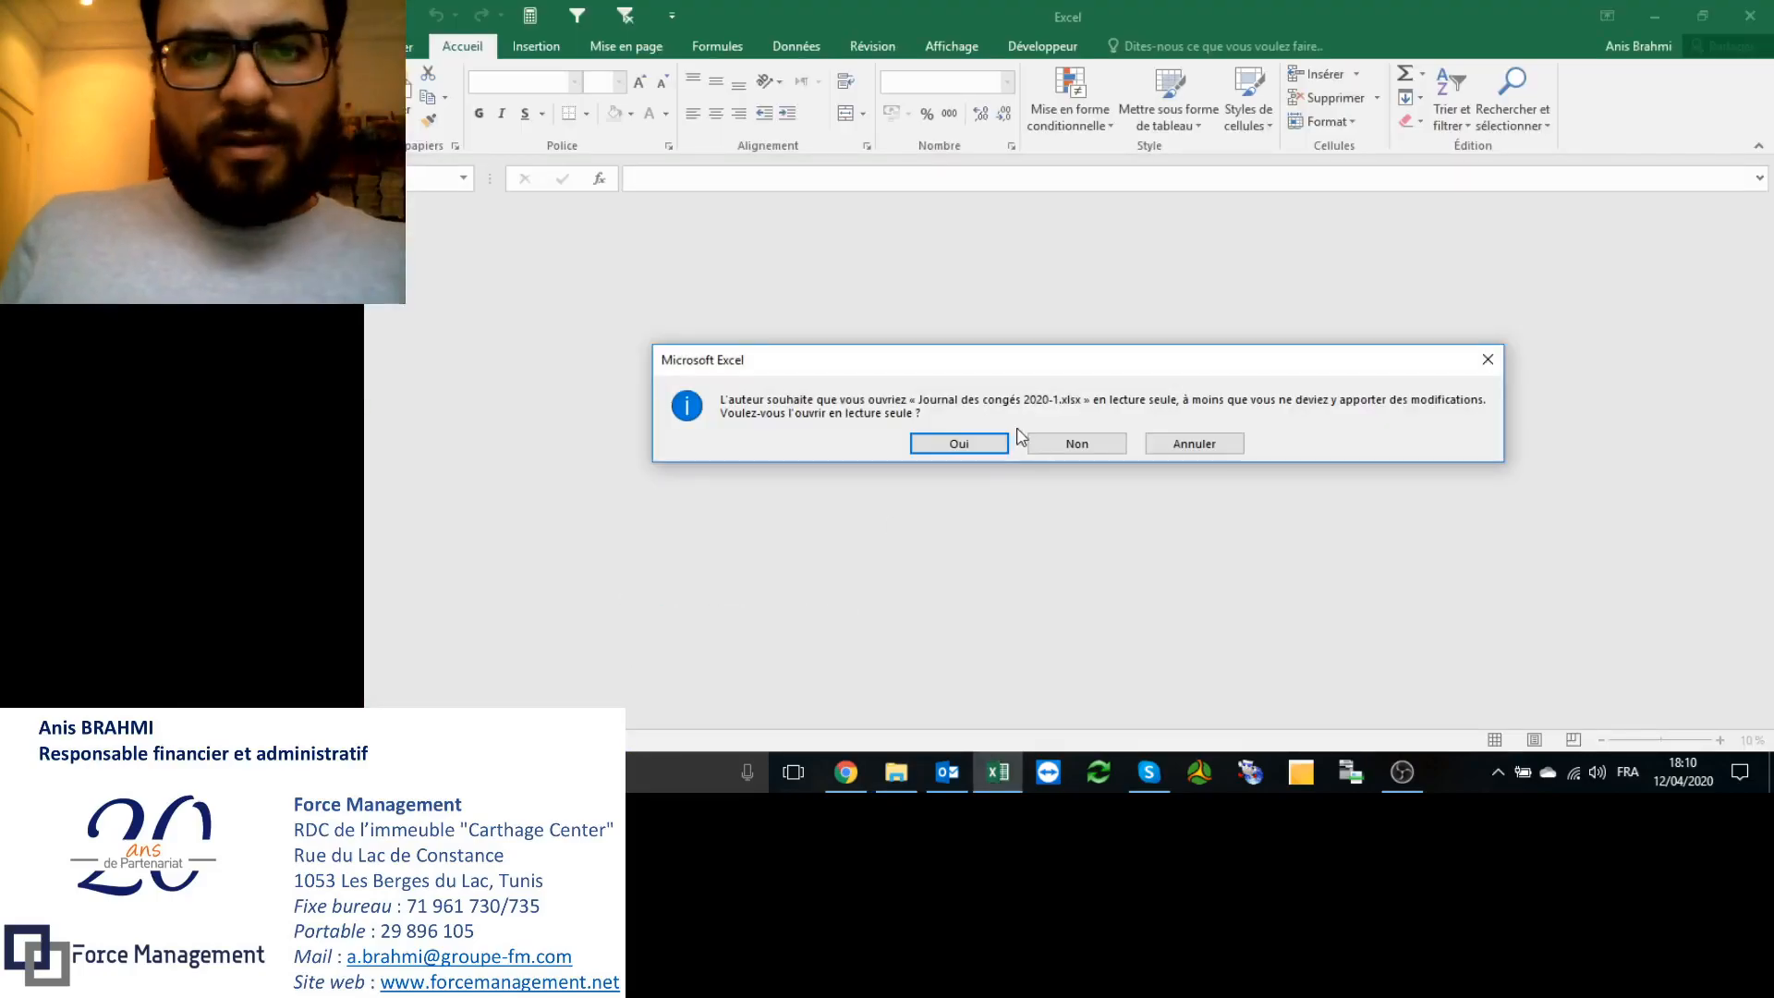
{"action": "left_click", "coordinate": [968, 444]}
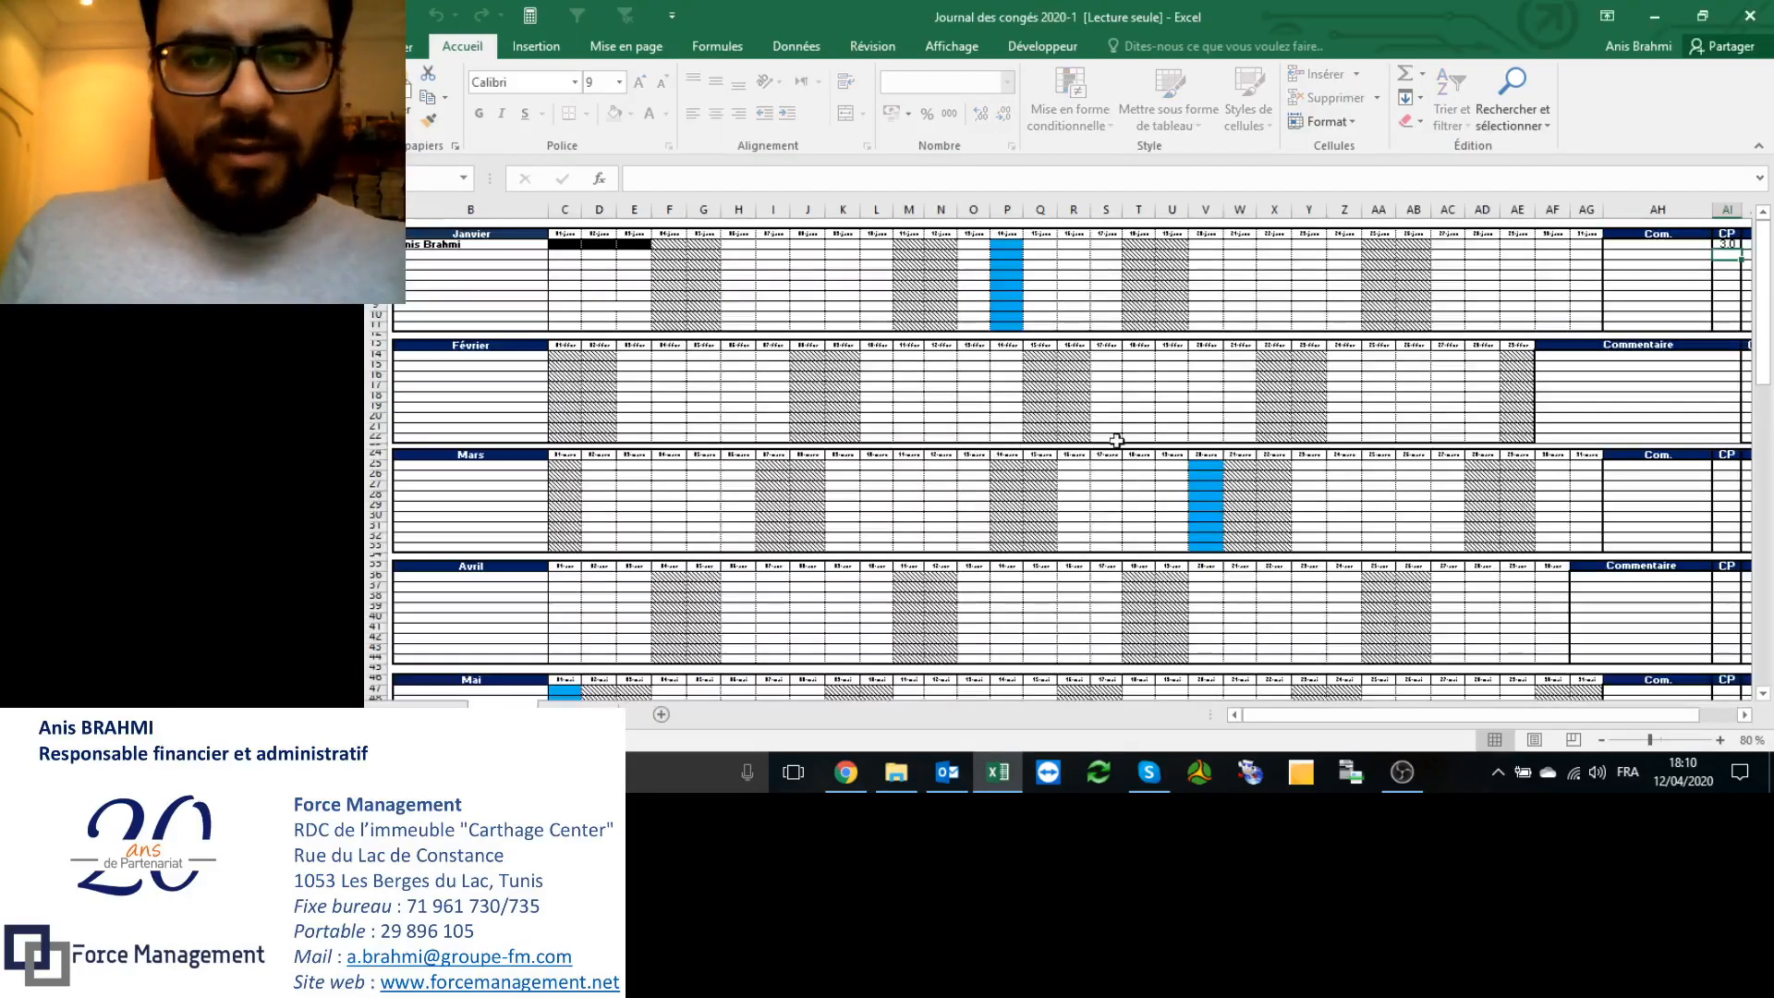
{"action": "left_click", "coordinate": [1343, 306]}
{"action": "left_click", "coordinate": [1750, 15]}
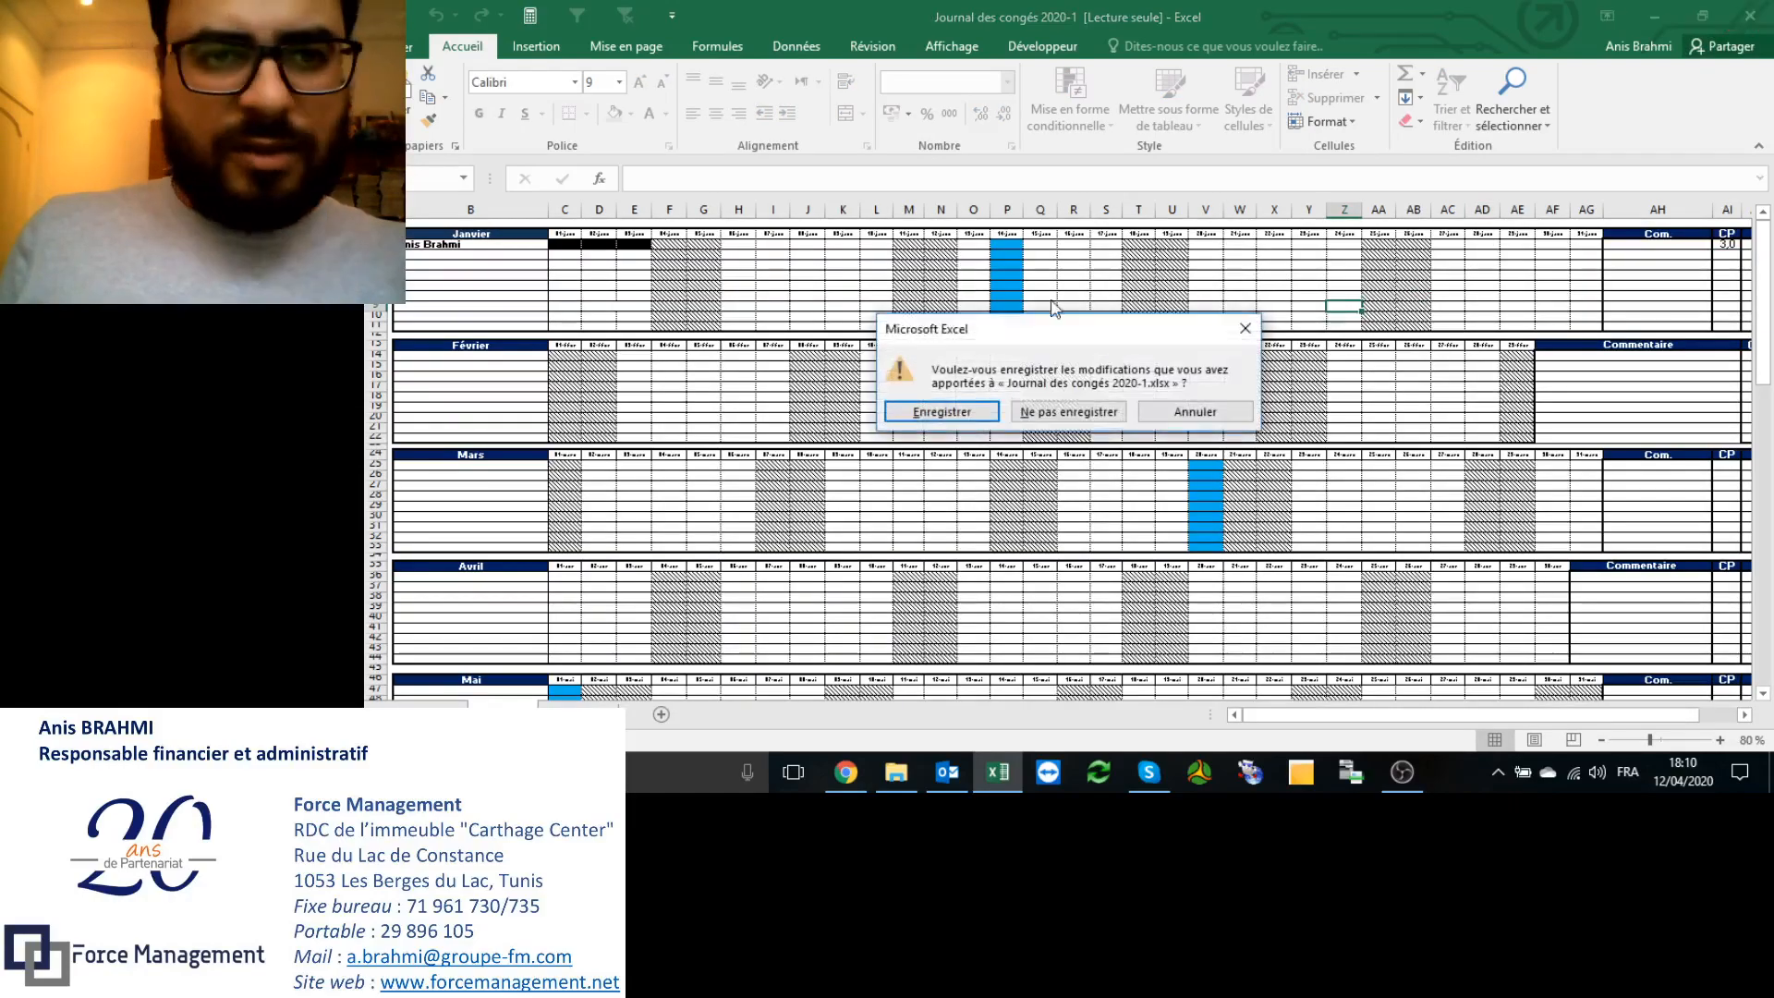
{"action": "left_click", "coordinate": [1068, 411]}
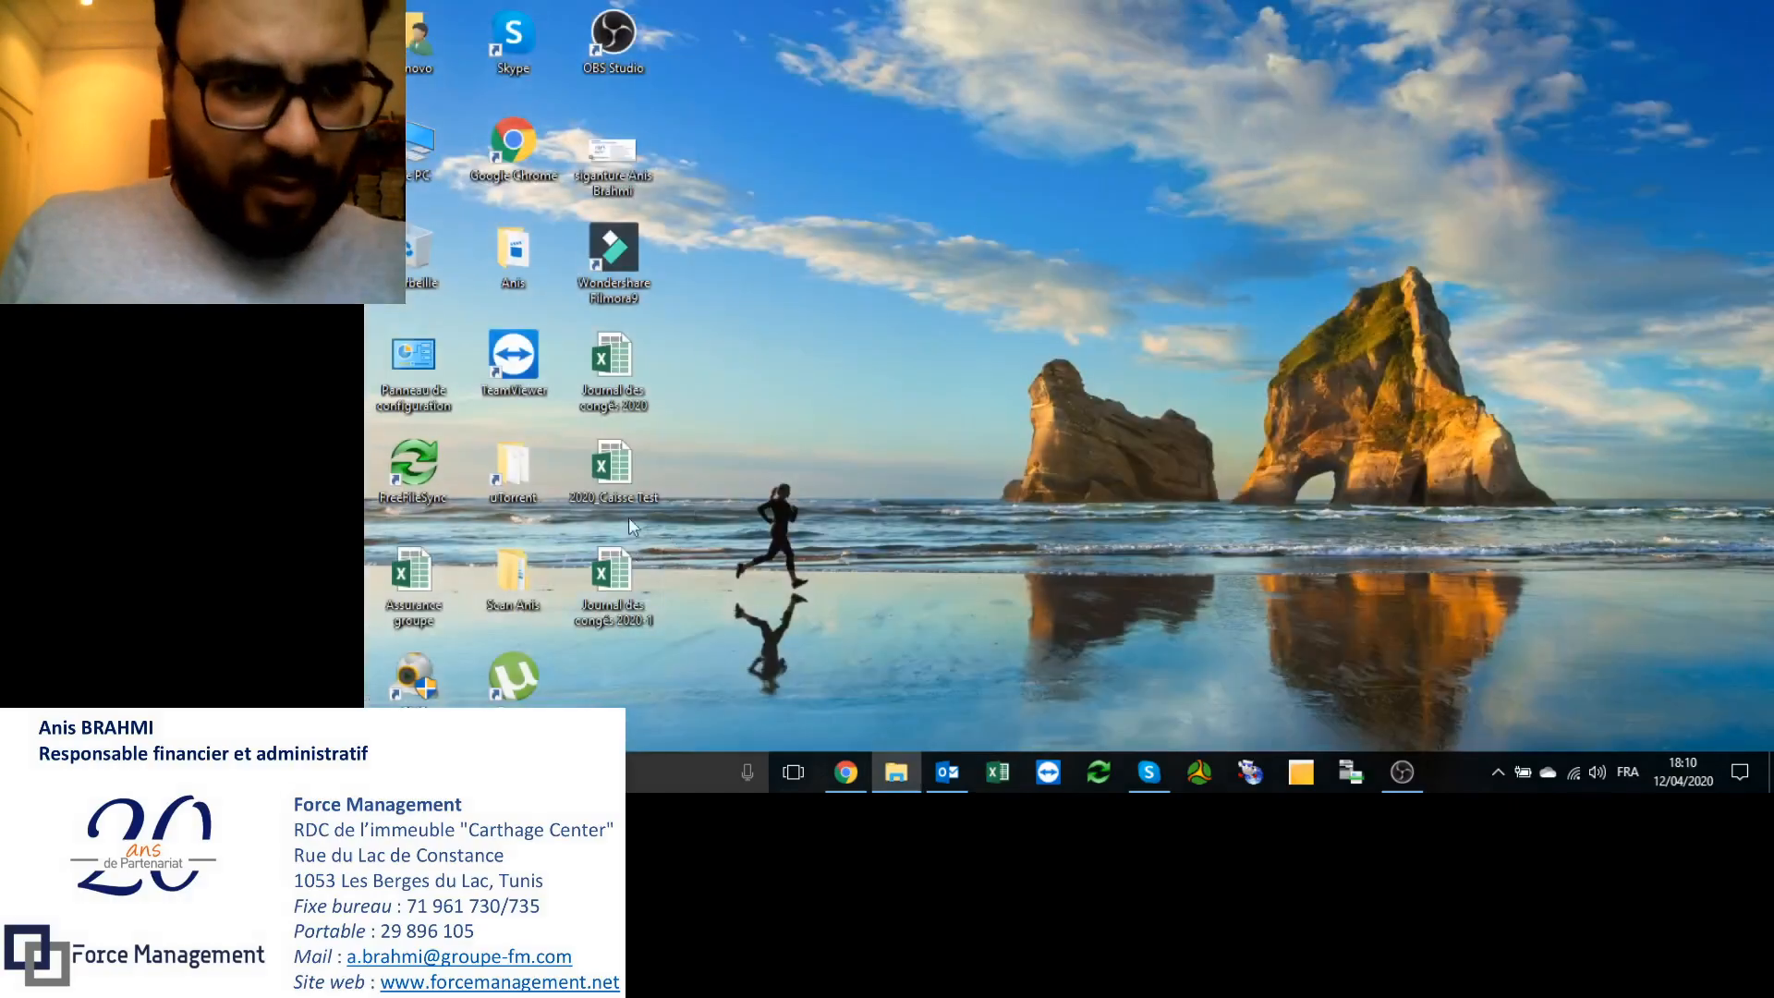
Step: Reopen Journal des congés 2020 and prepare to save it over the 2020-1 file via Options générales
{"action": "double_click", "coordinate": [622, 380]}
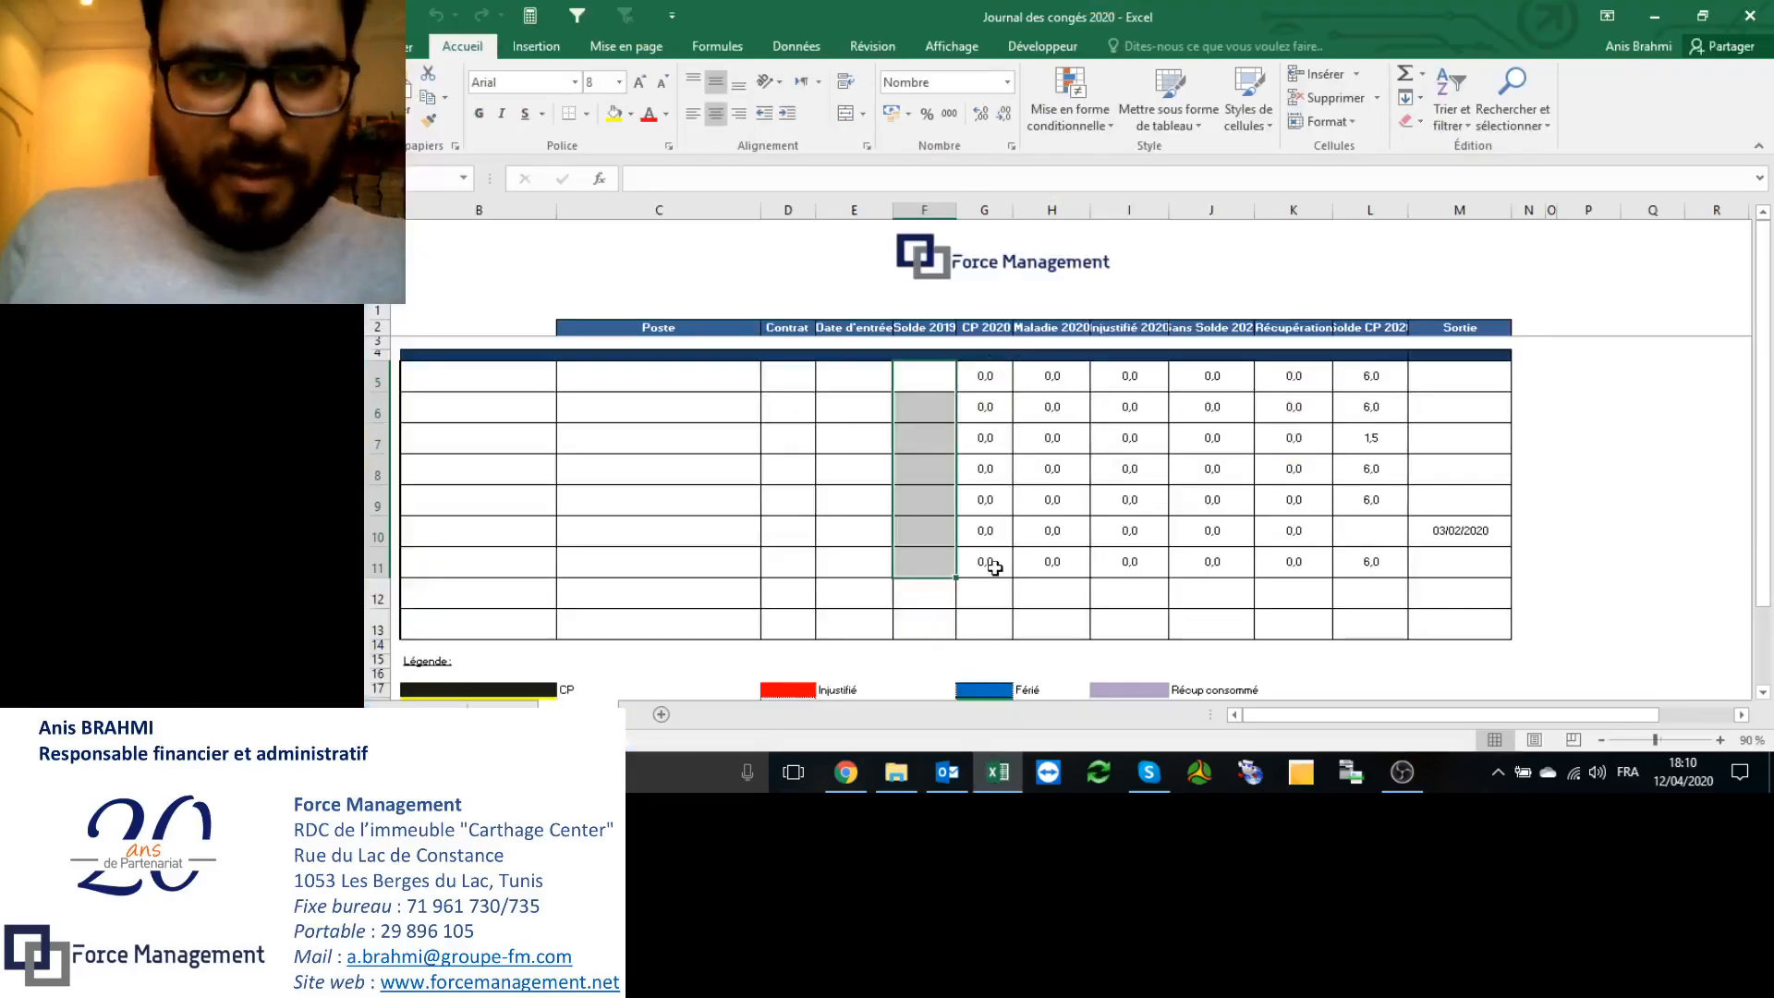
{"action": "left_click", "coordinate": [392, 45]}
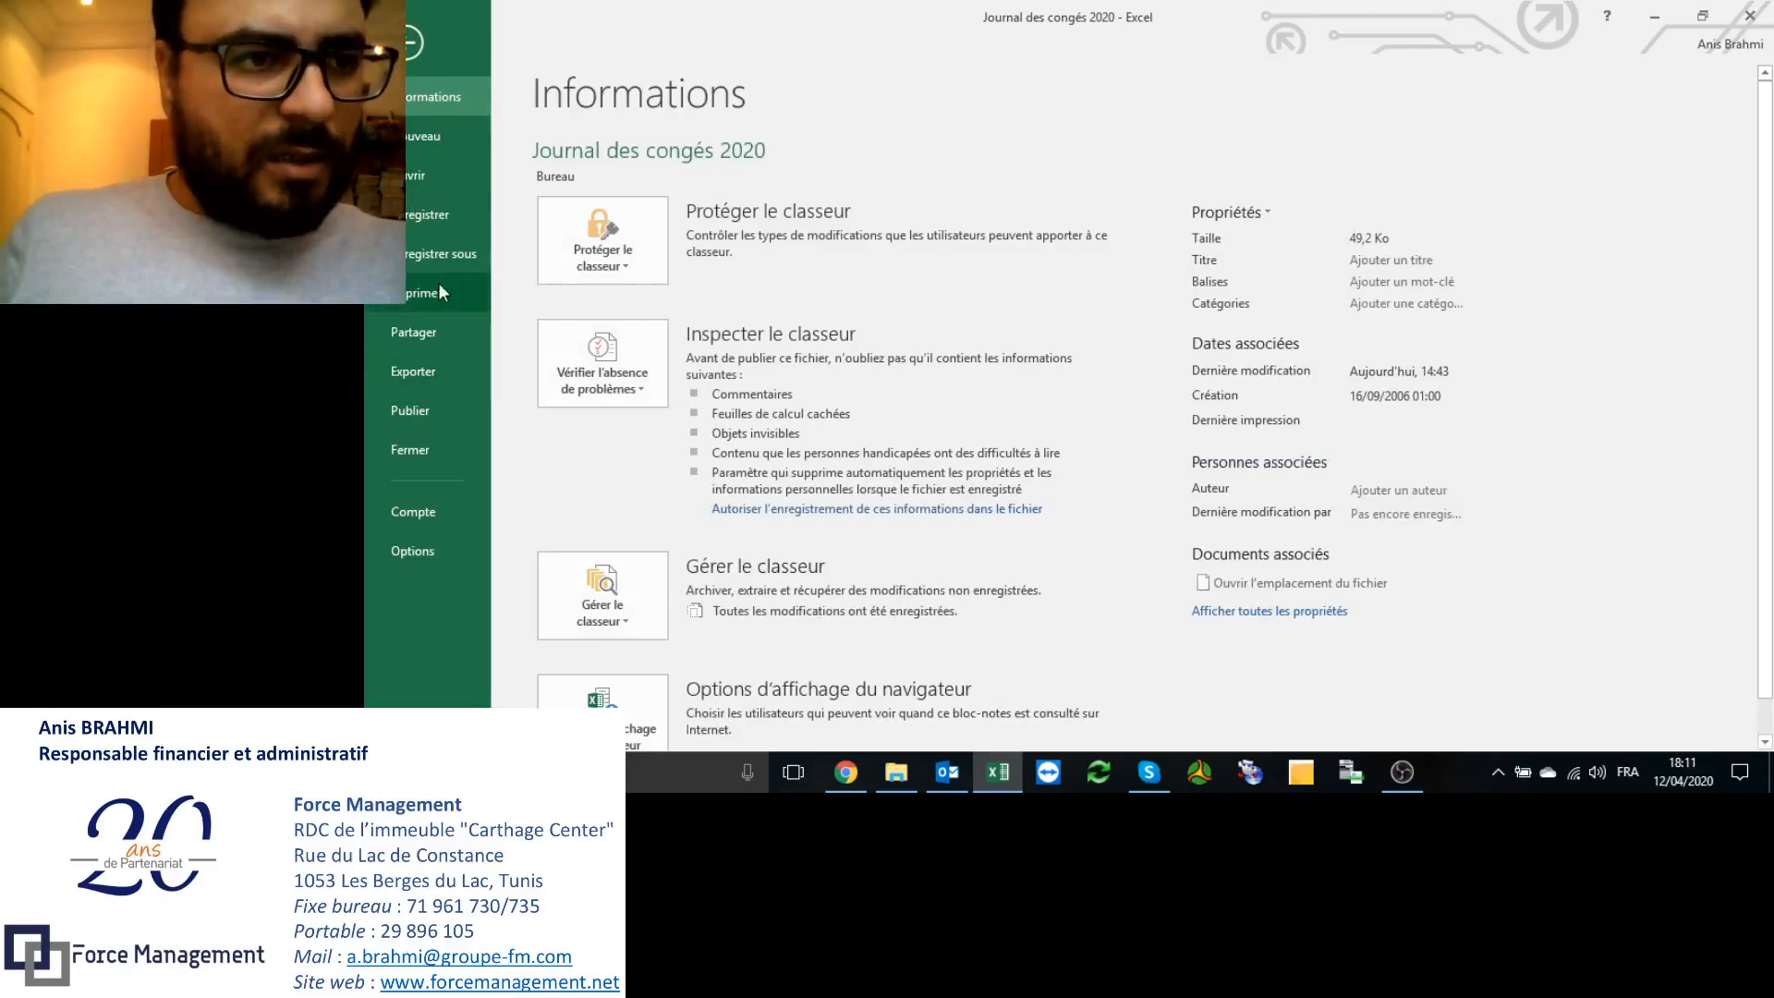
{"action": "left_click", "coordinate": [440, 255]}
{"action": "left_click", "coordinate": [805, 347]}
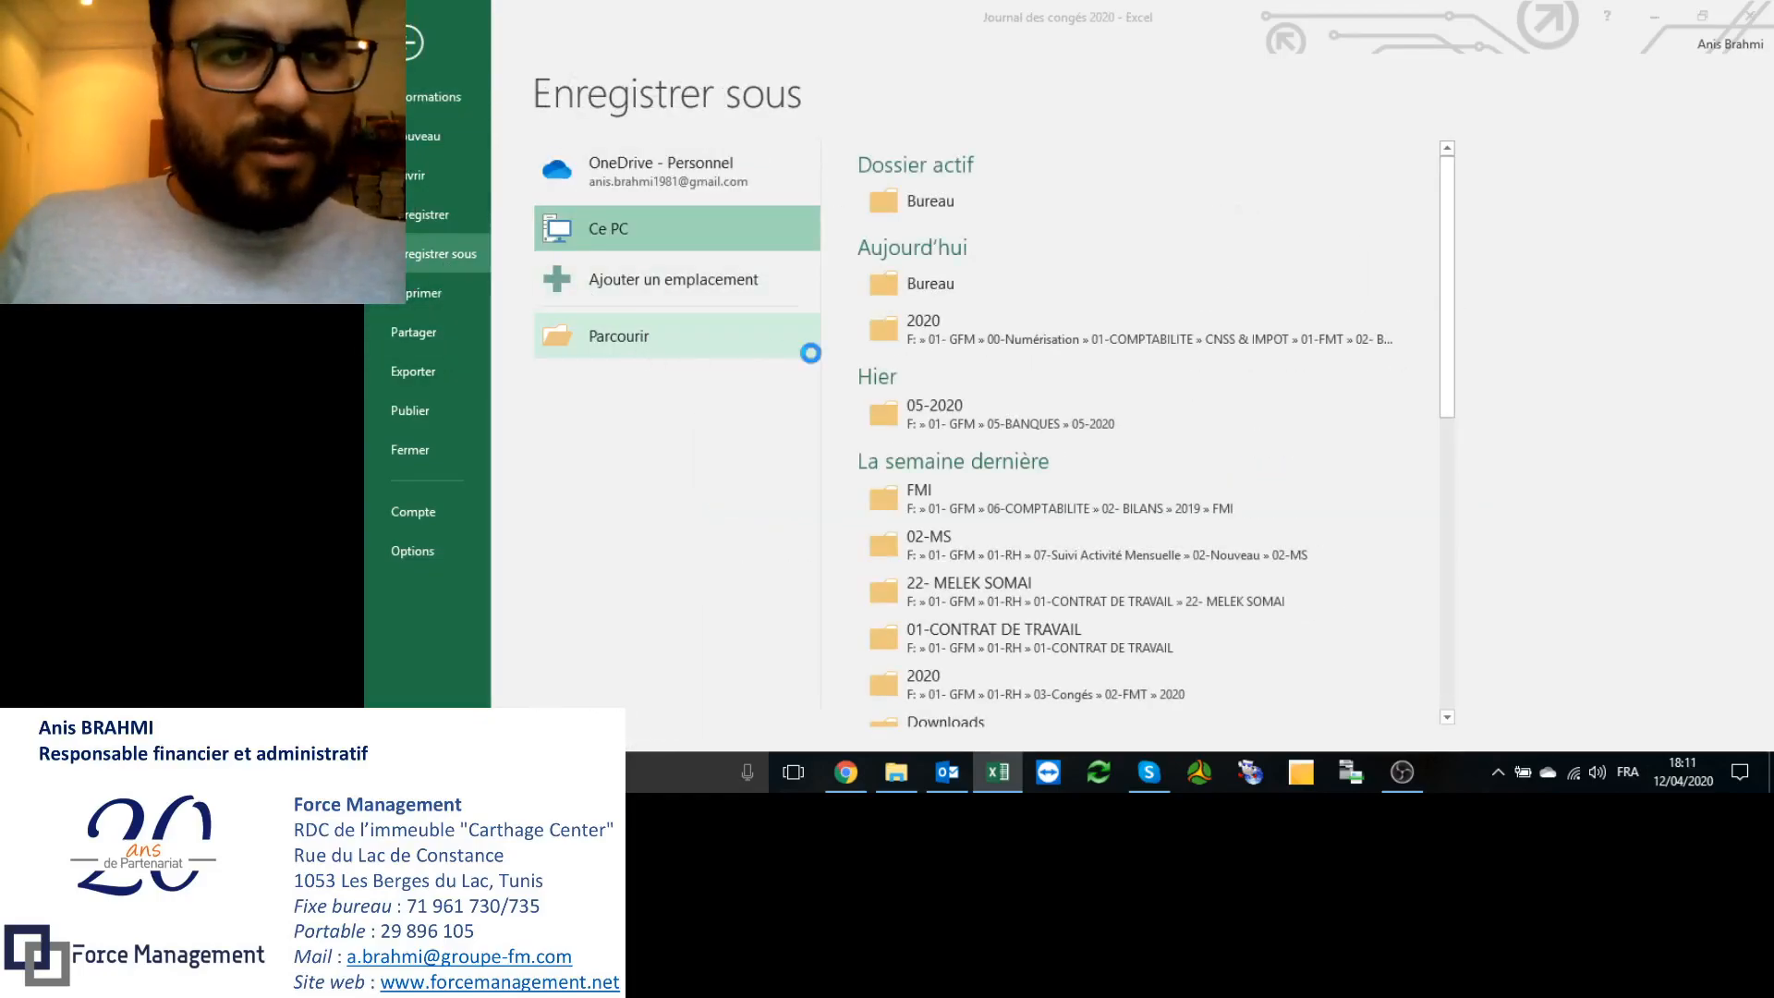
{"action": "left_click", "coordinate": [931, 320]}
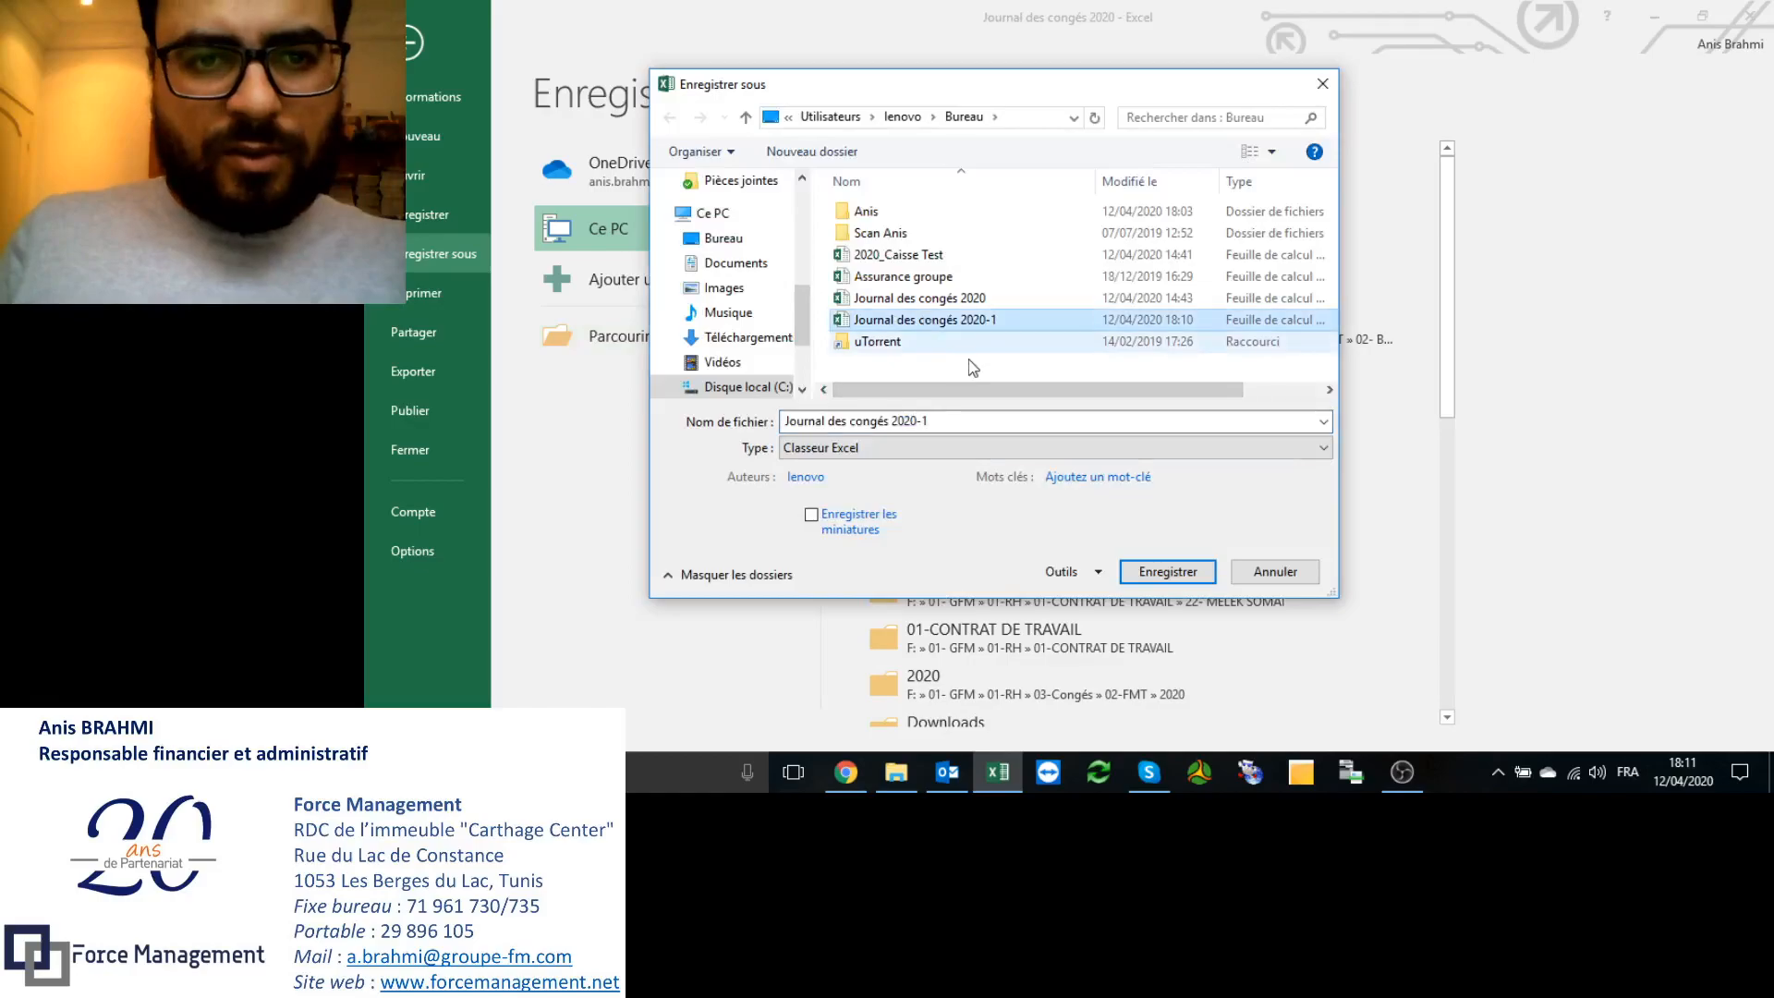
{"action": "left_click", "coordinate": [1064, 571]}
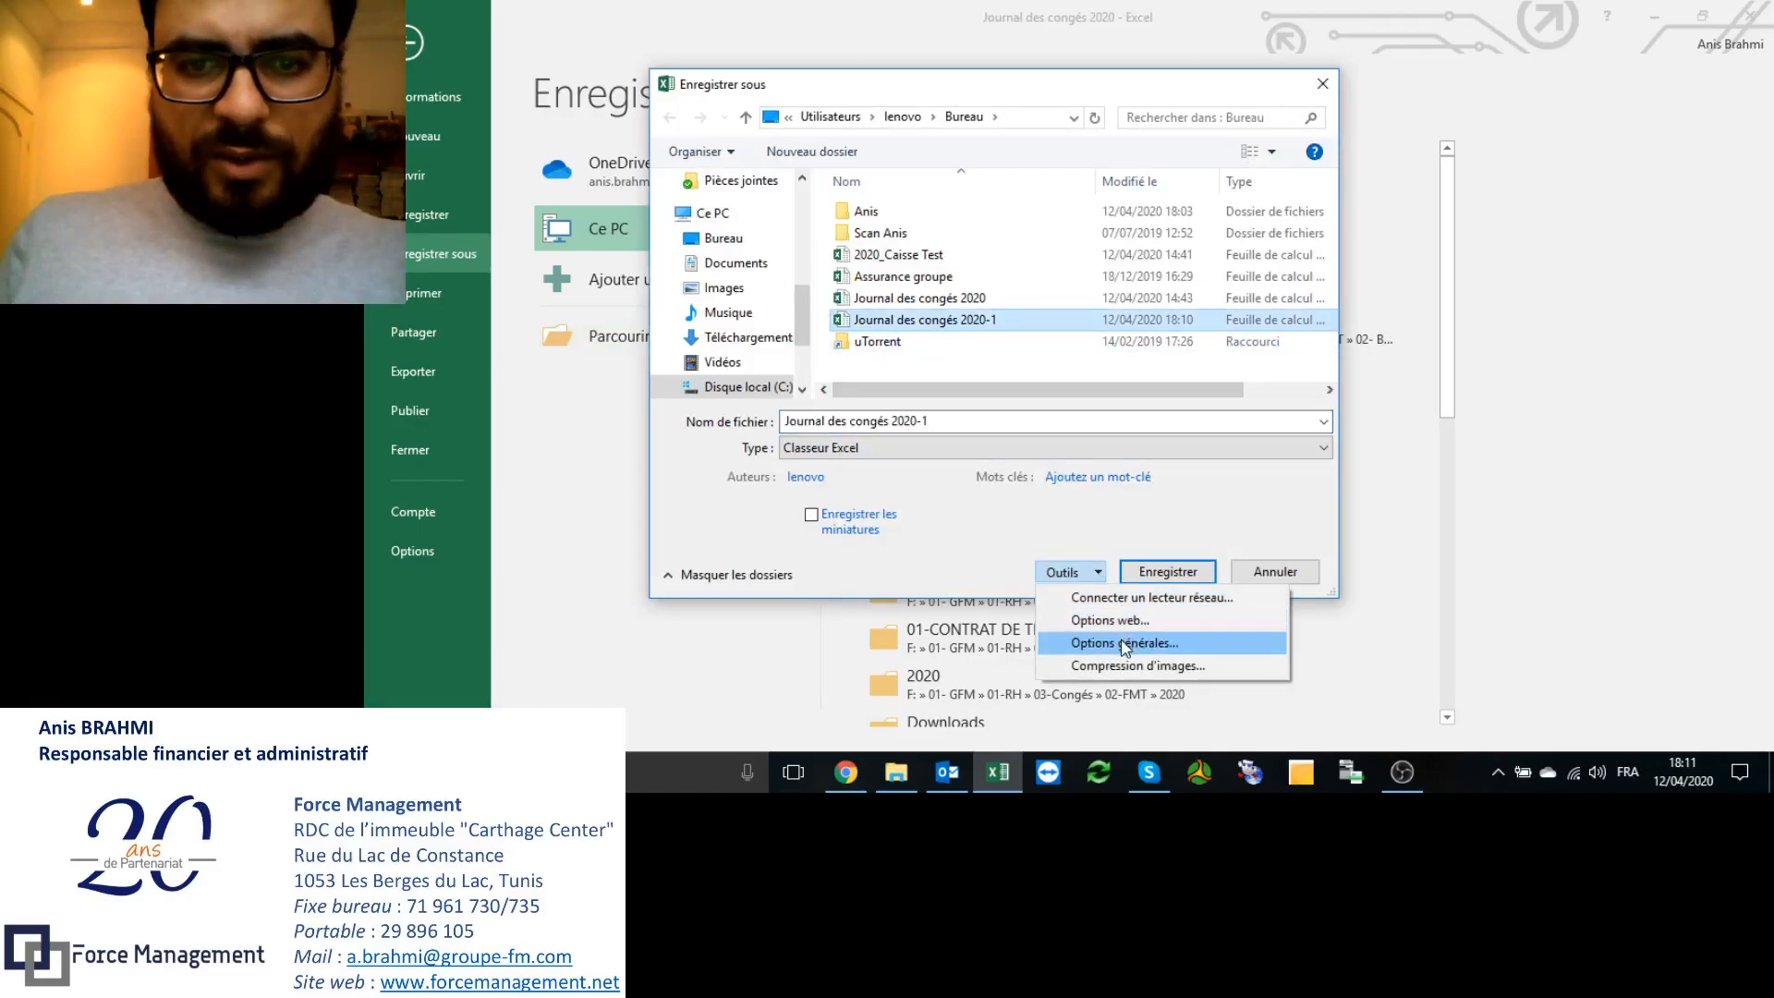
{"action": "left_click", "coordinate": [1132, 645]}
Step: Enable backup and read-only recommendation, set a confirmed modification password, and replace the 2020-1 file
{"action": "left_click", "coordinate": [1155, 324]}
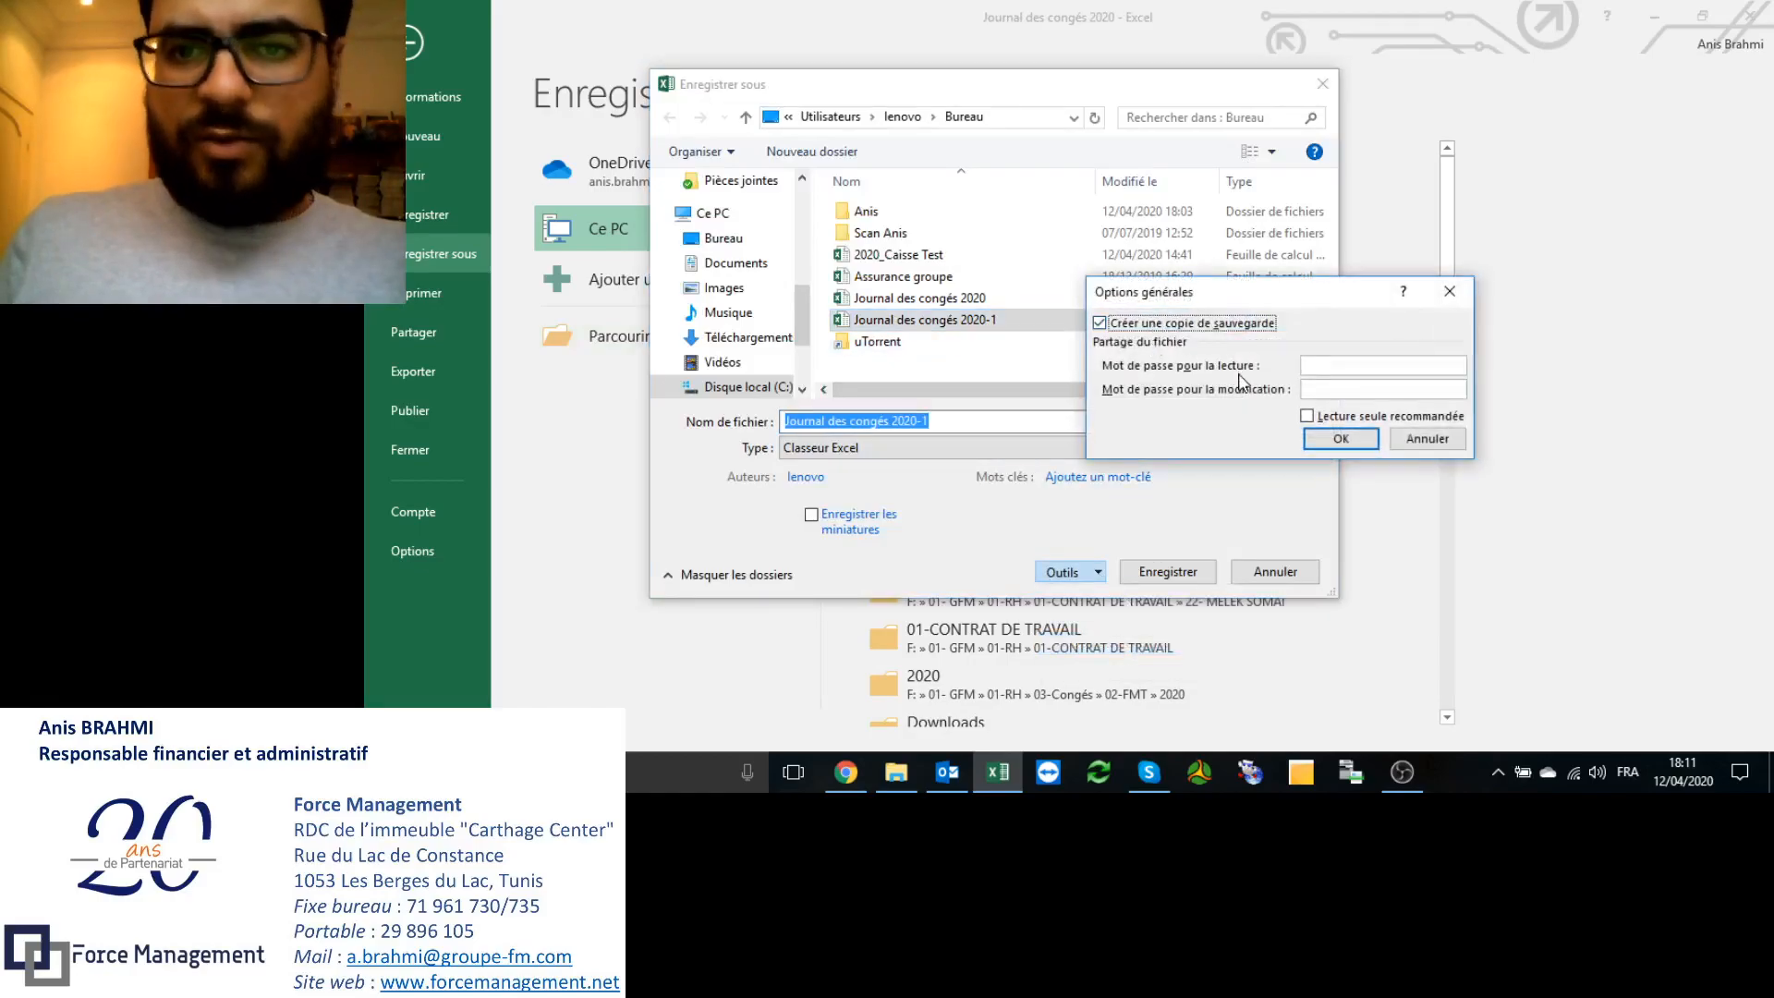
{"action": "left_click", "coordinate": [1319, 421]}
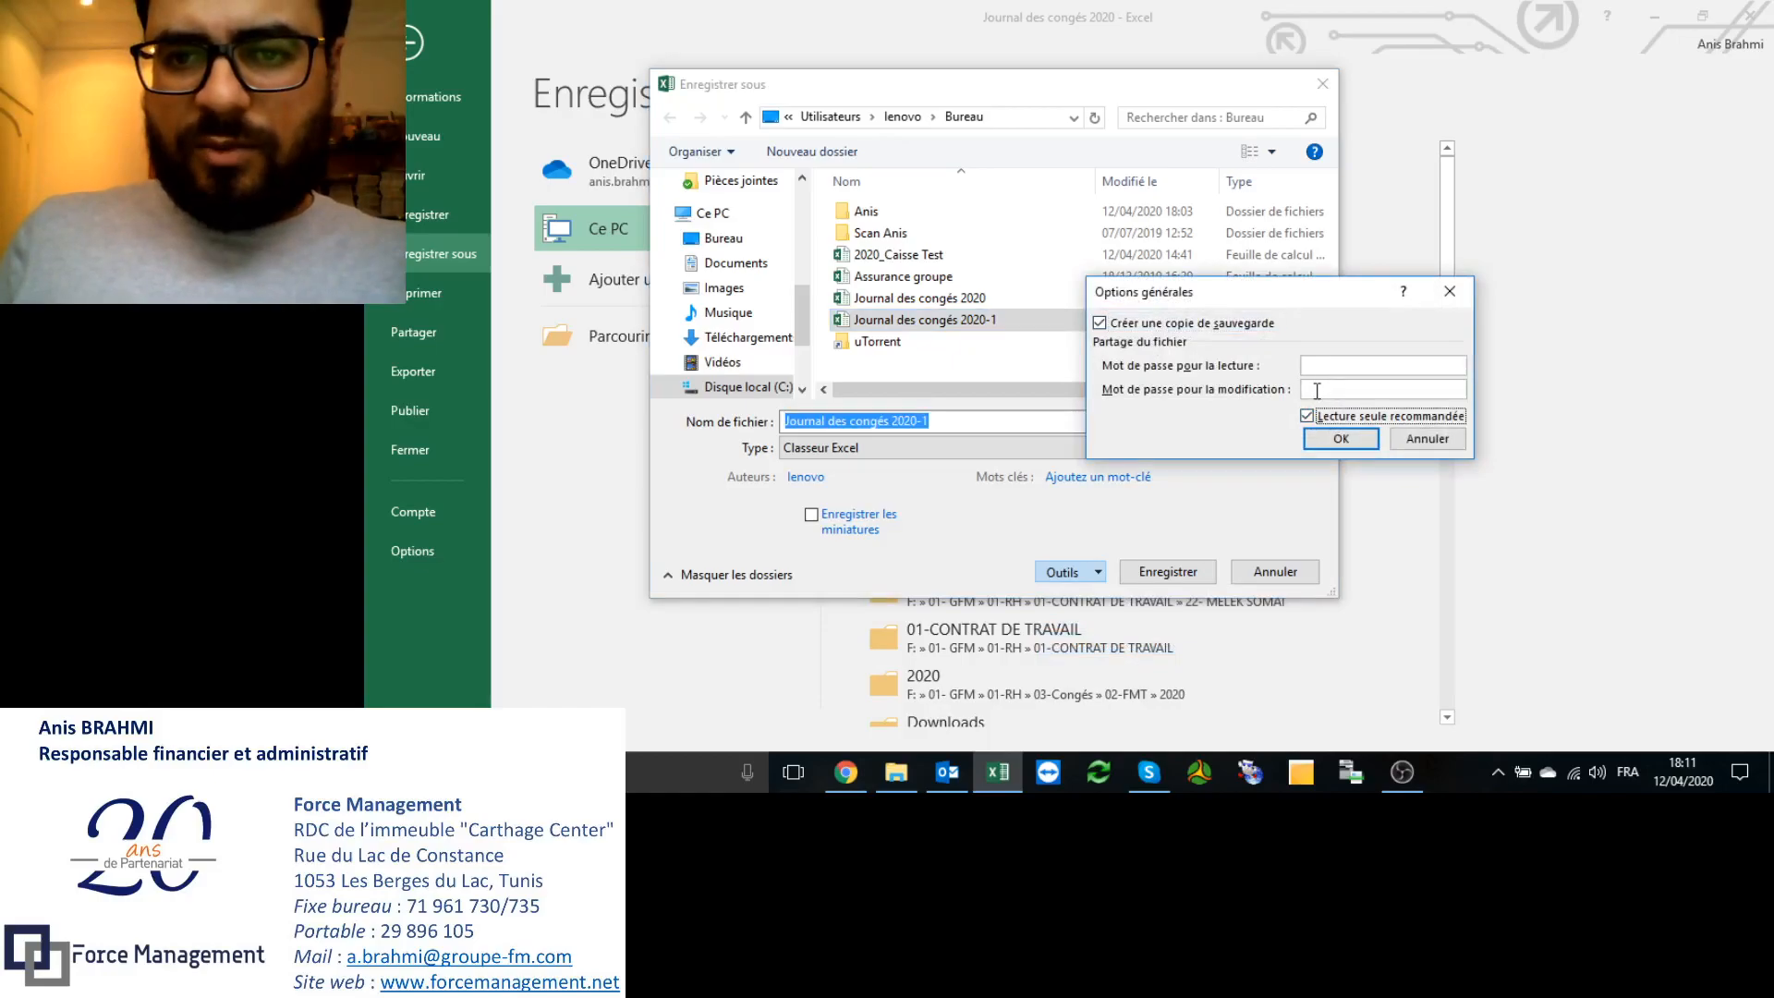
{"action": "left_click", "coordinate": [1318, 391]}
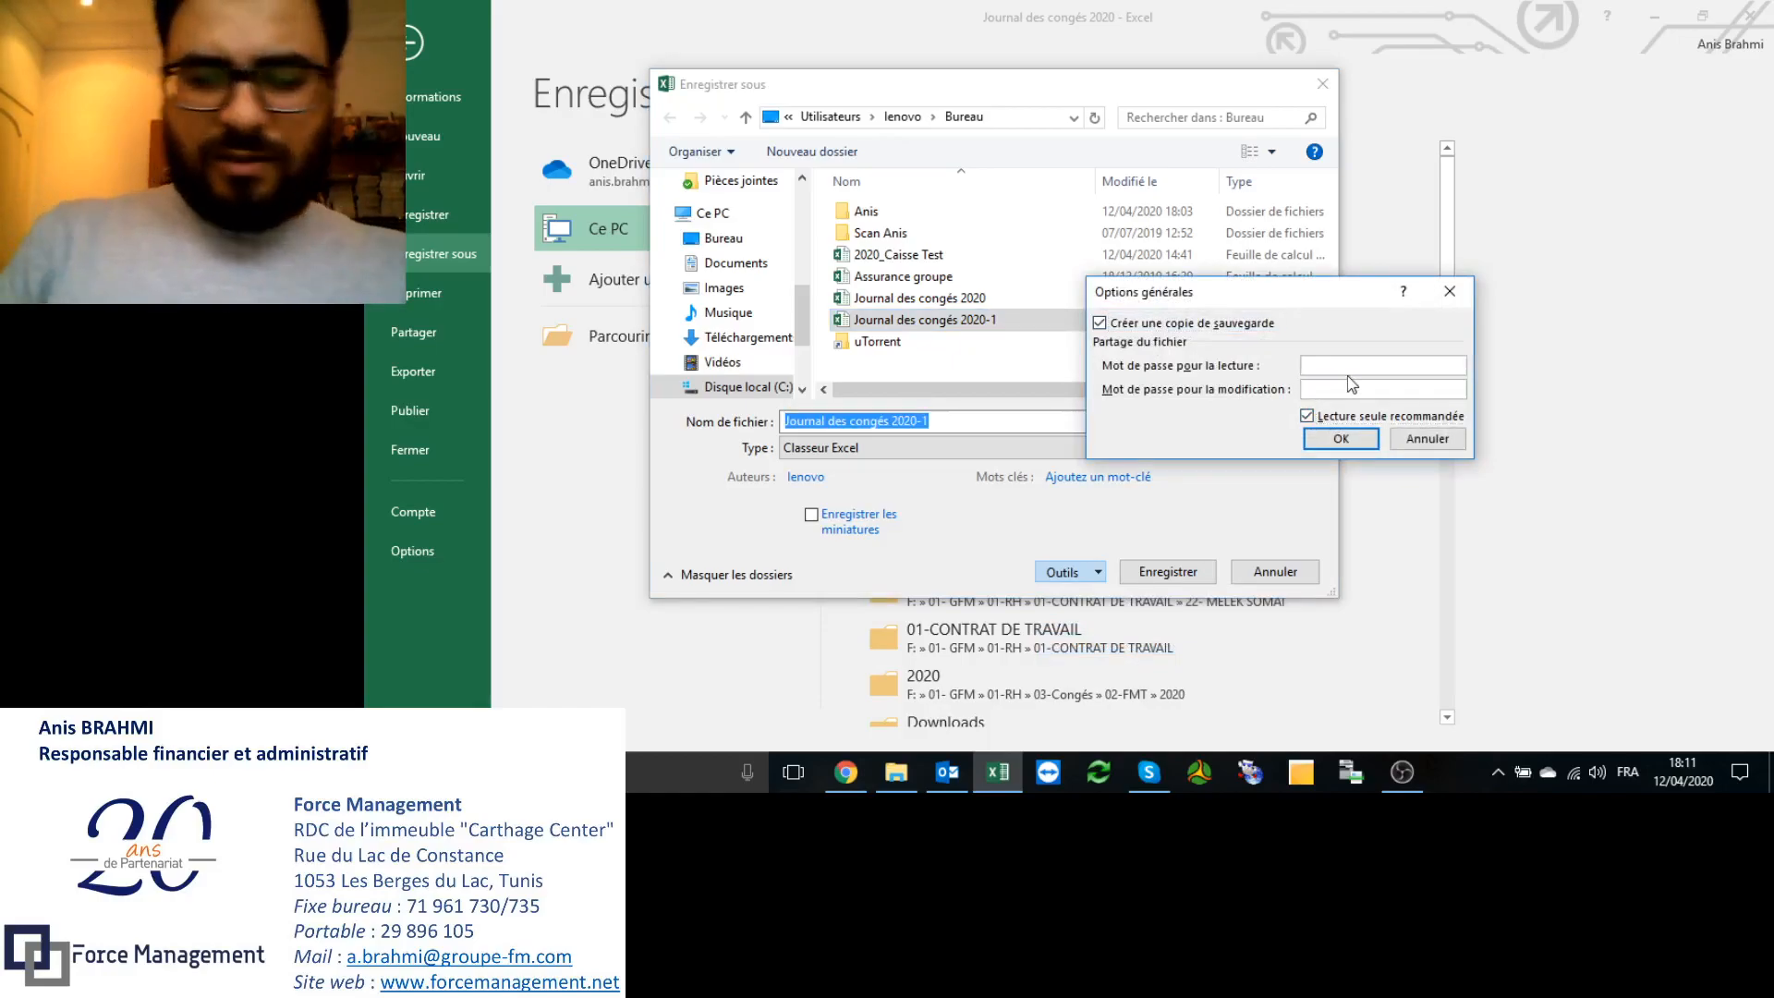
{"action": "type", "text": "********"}
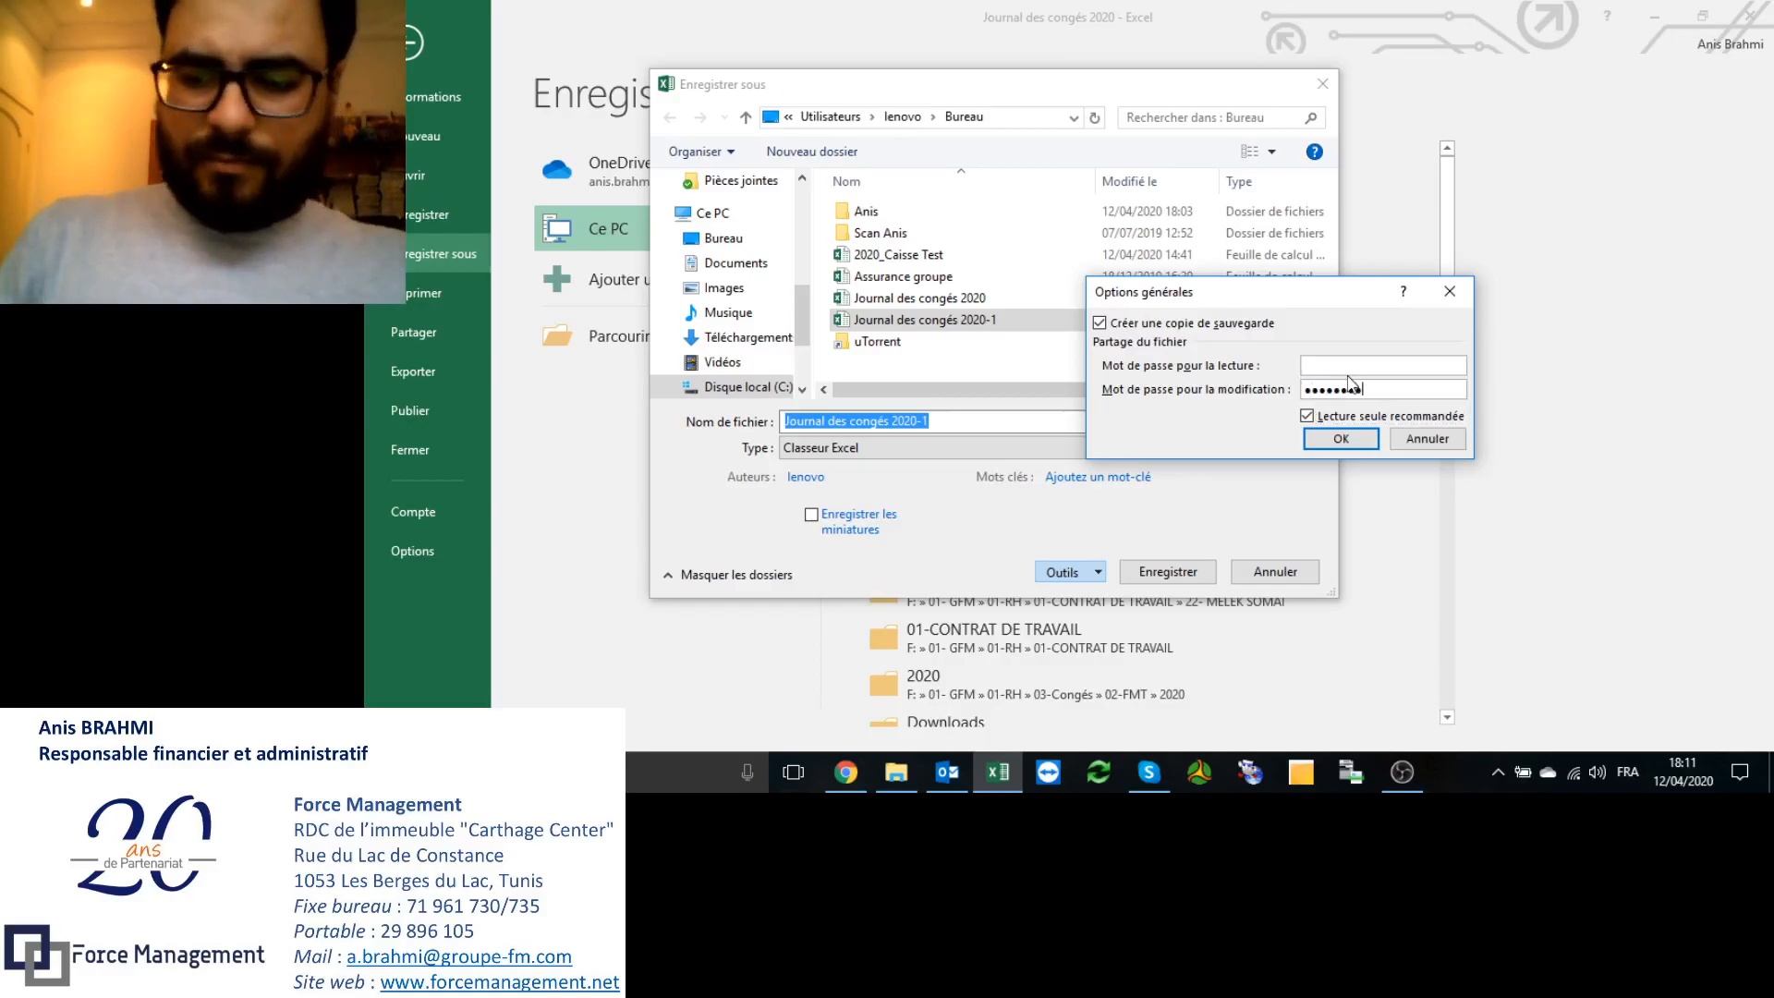
{"action": "key", "text": "Return"}
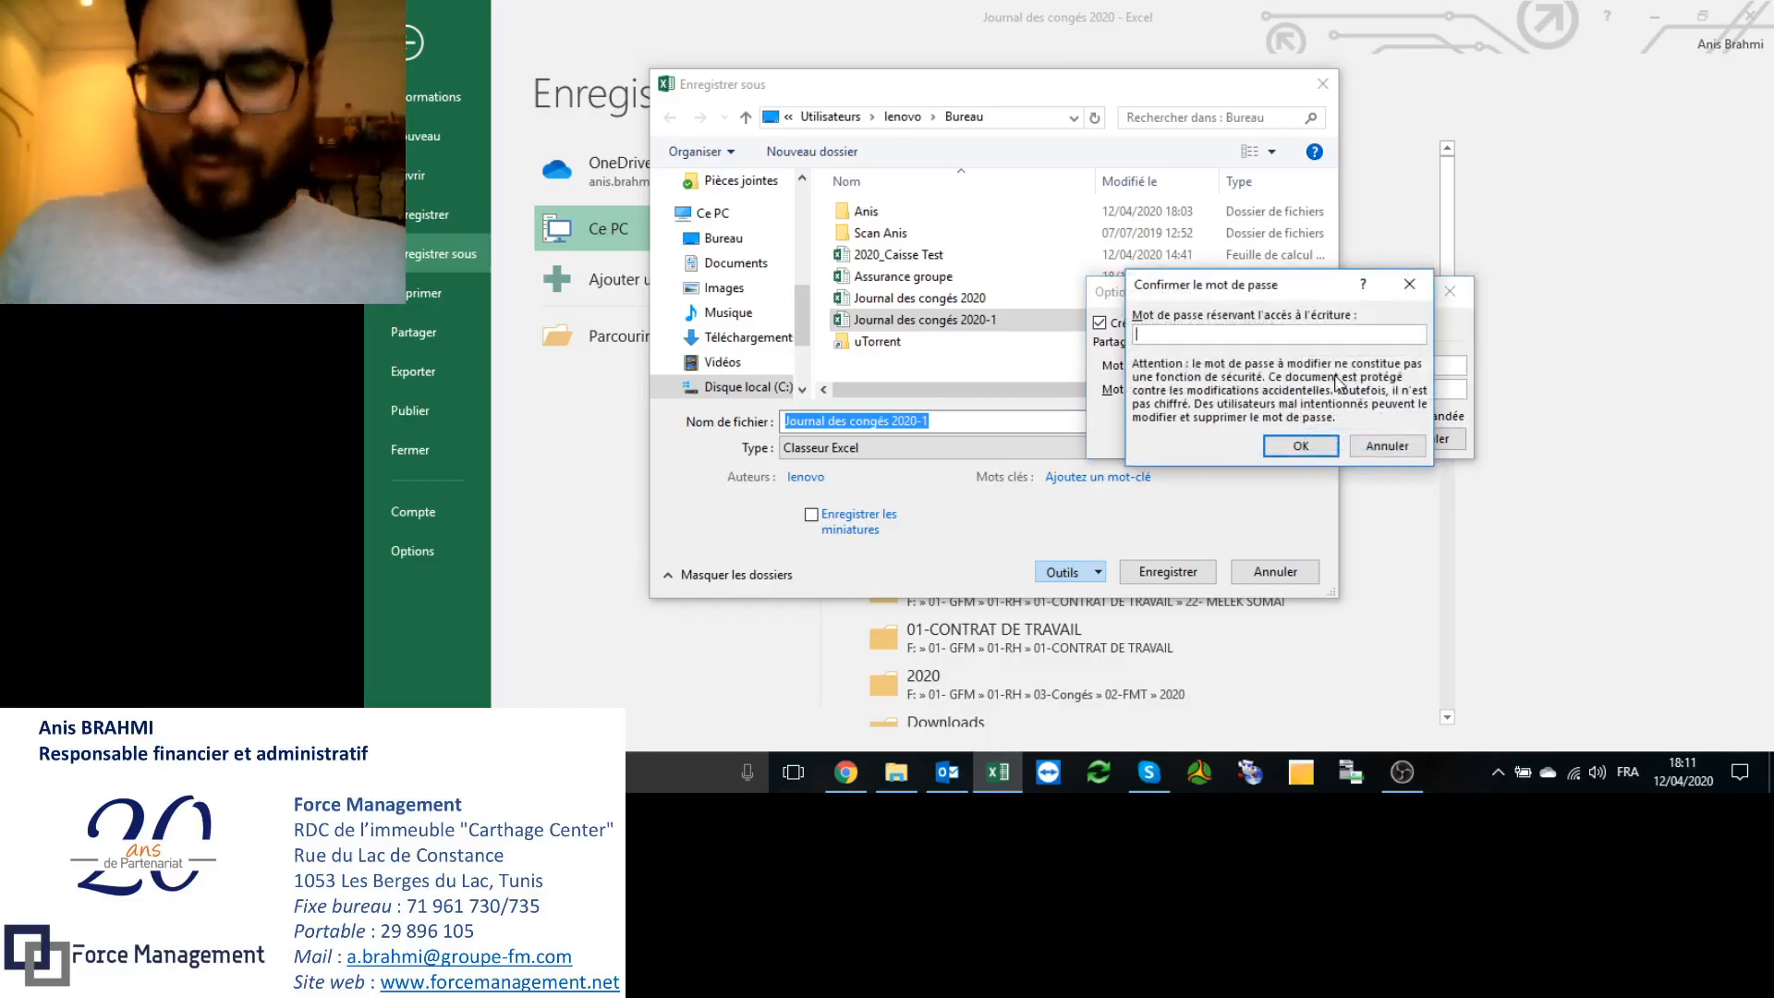
{"action": "type", "text": "********"}
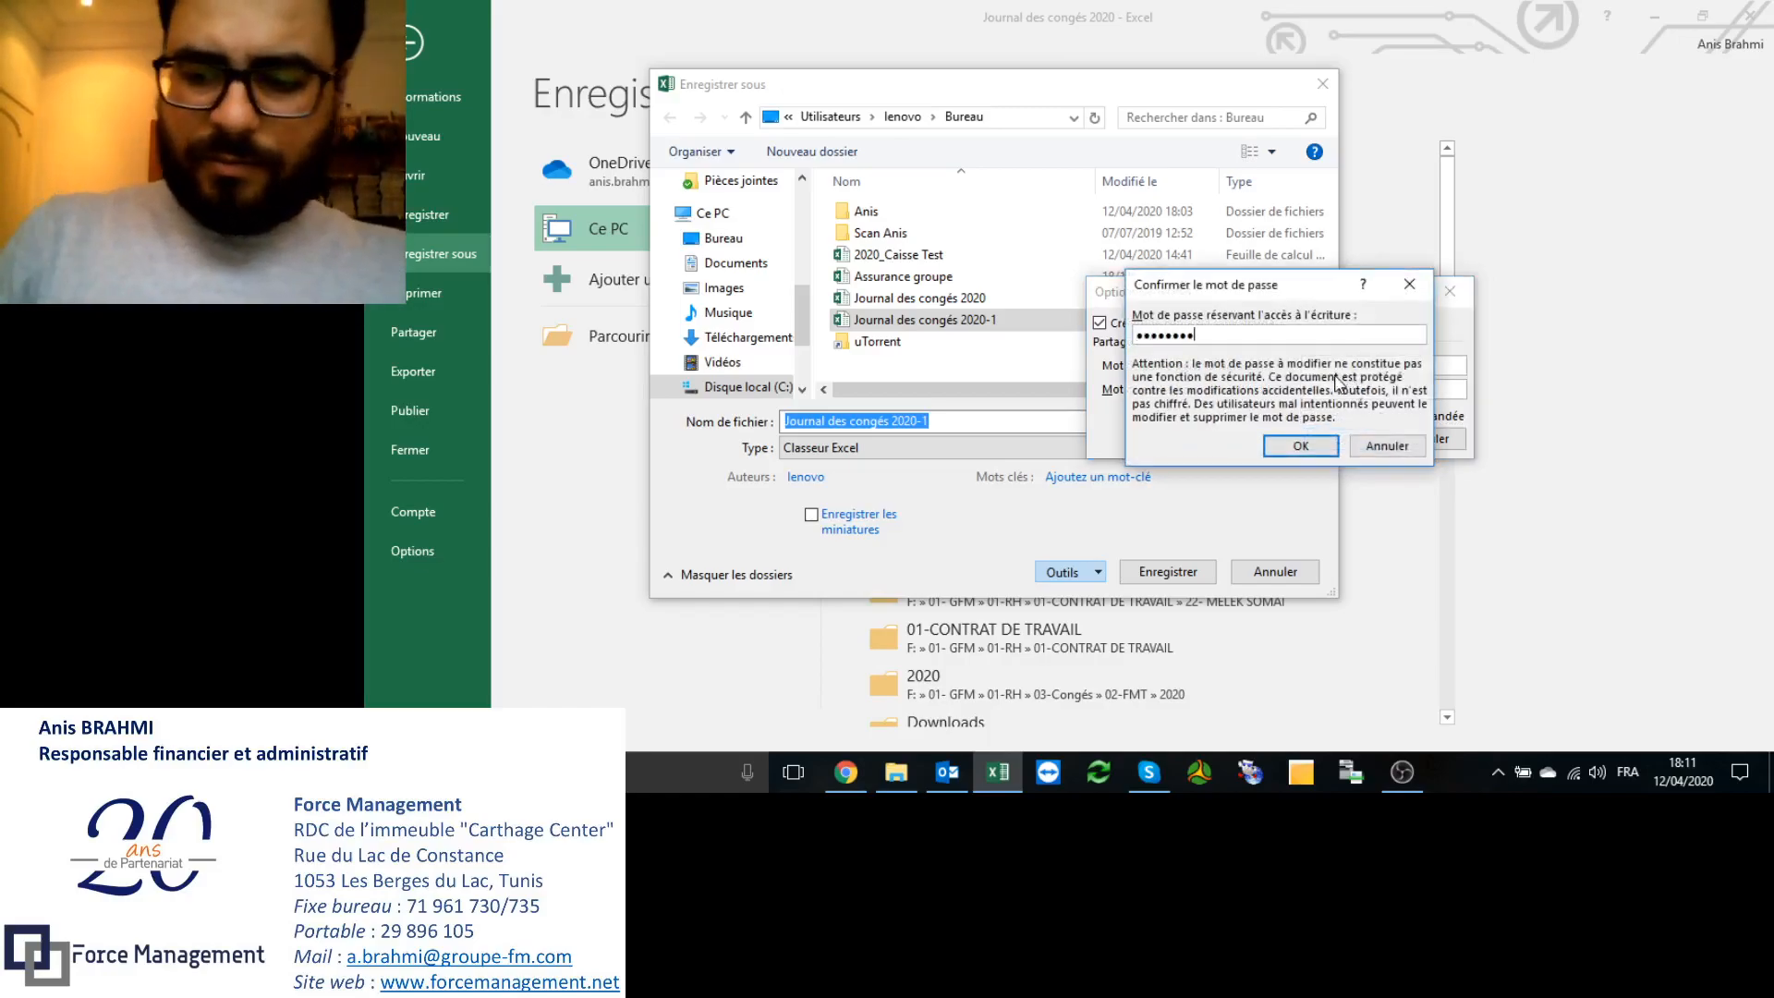
{"action": "key", "text": "Return"}
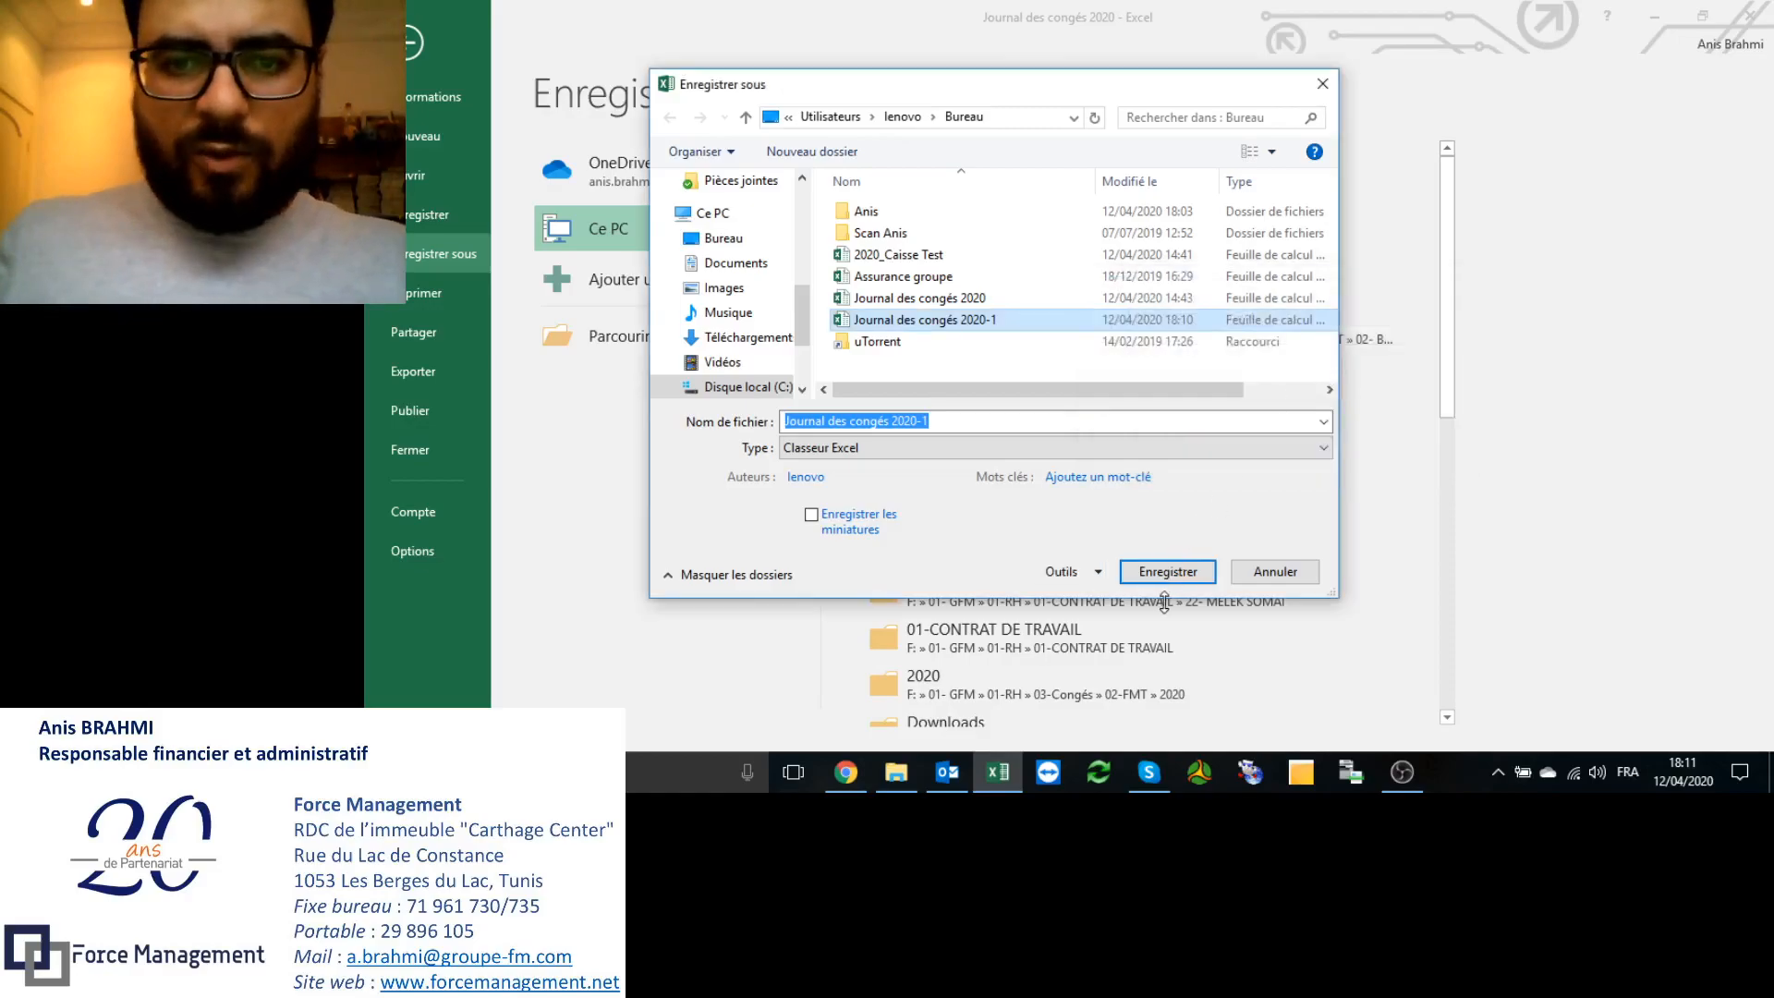
{"action": "left_click", "coordinate": [1168, 571]}
{"action": "left_click", "coordinate": [1123, 394]}
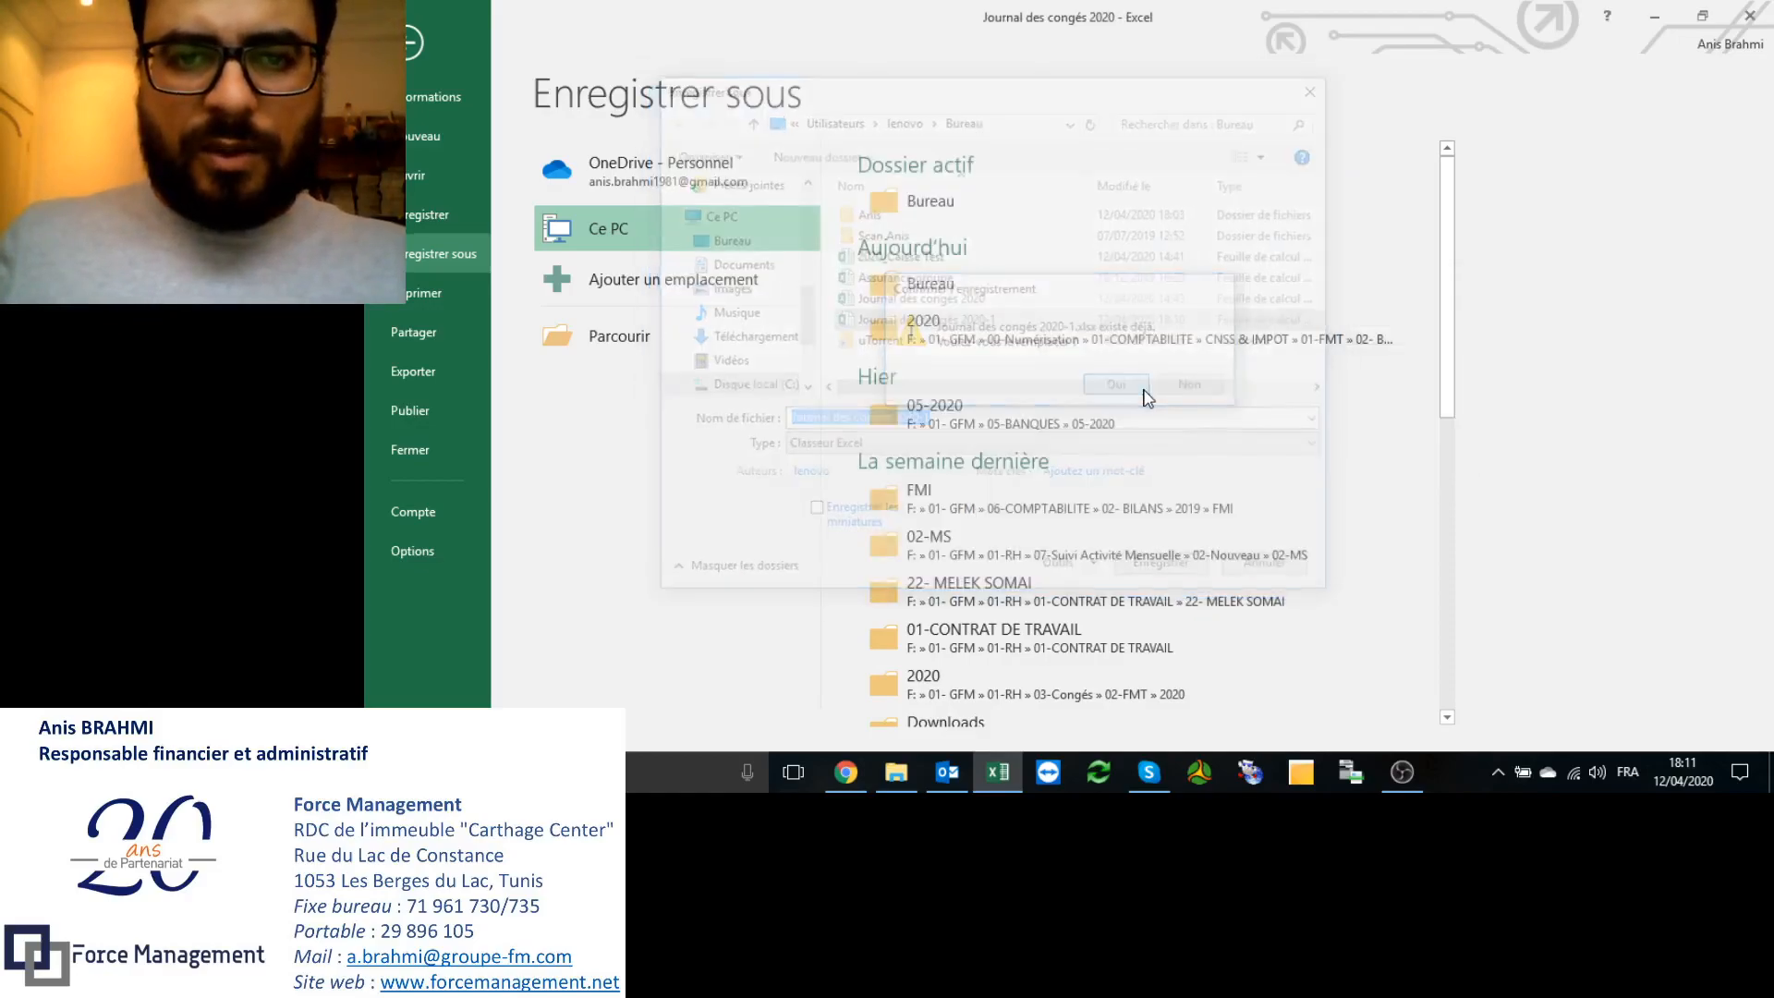
Step: Reopen 'Journal des congés 2020-1', cancel the password prompt, then close Excel
{"action": "left_click", "coordinate": [1750, 16]}
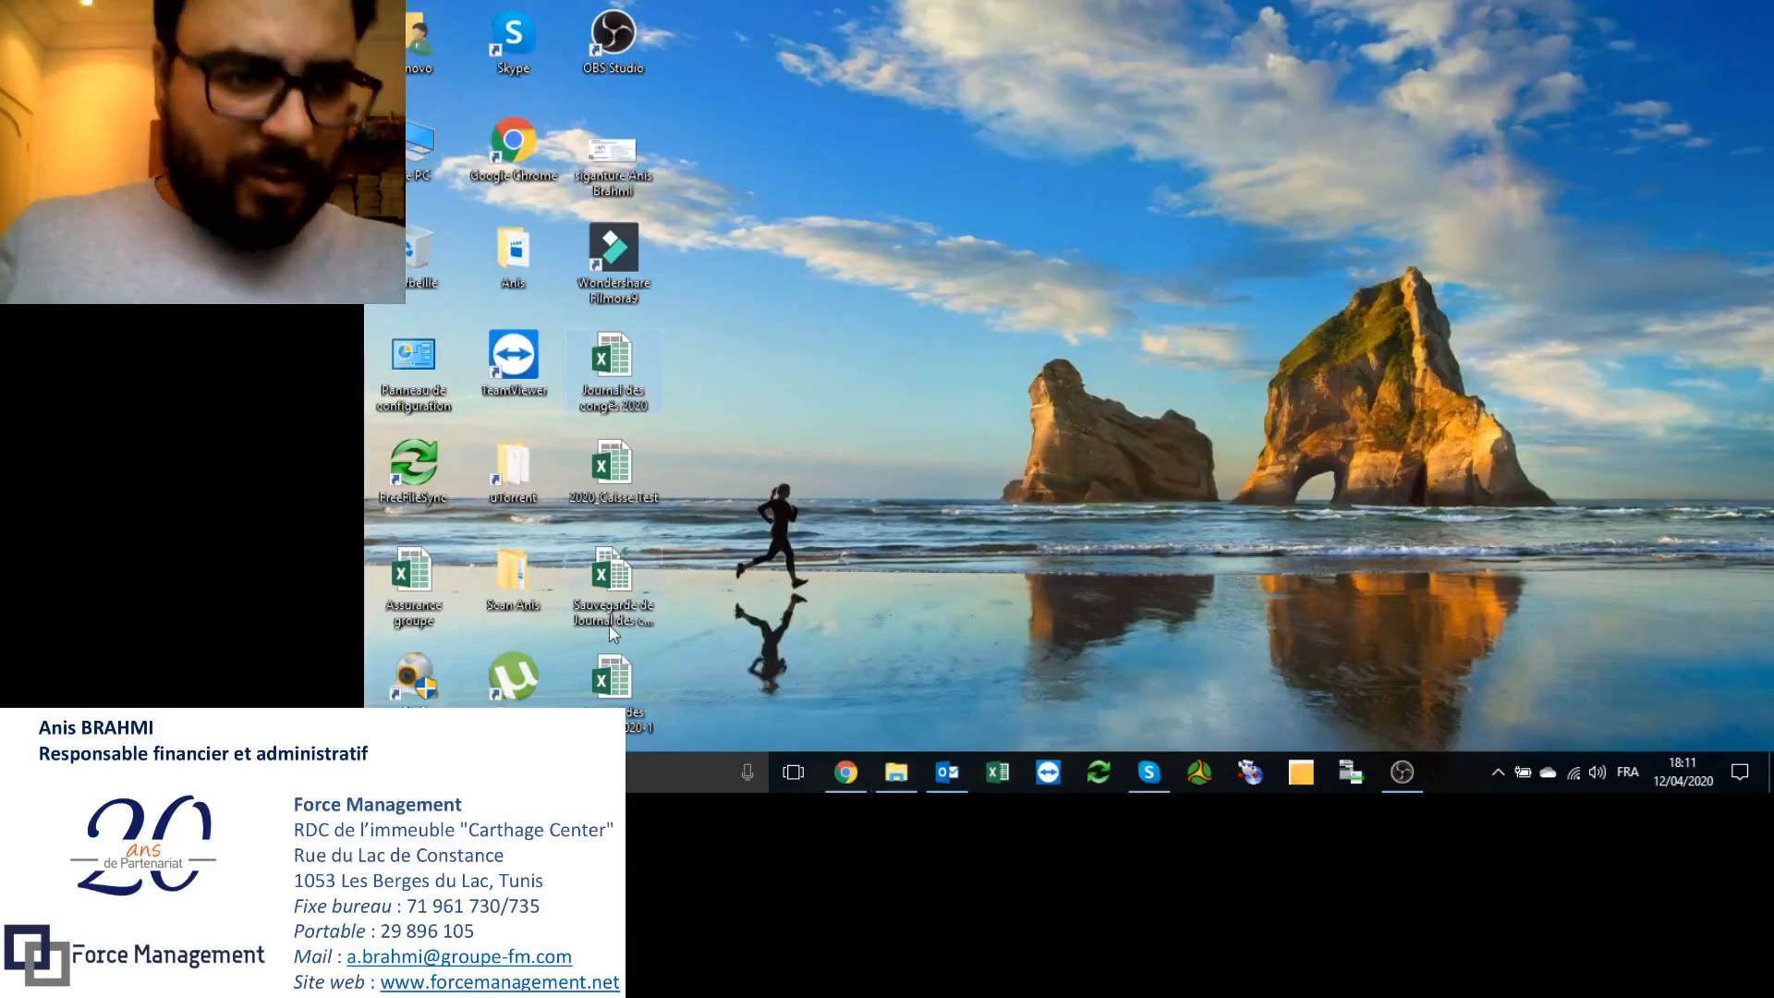
{"action": "double_click", "coordinate": [612, 684]}
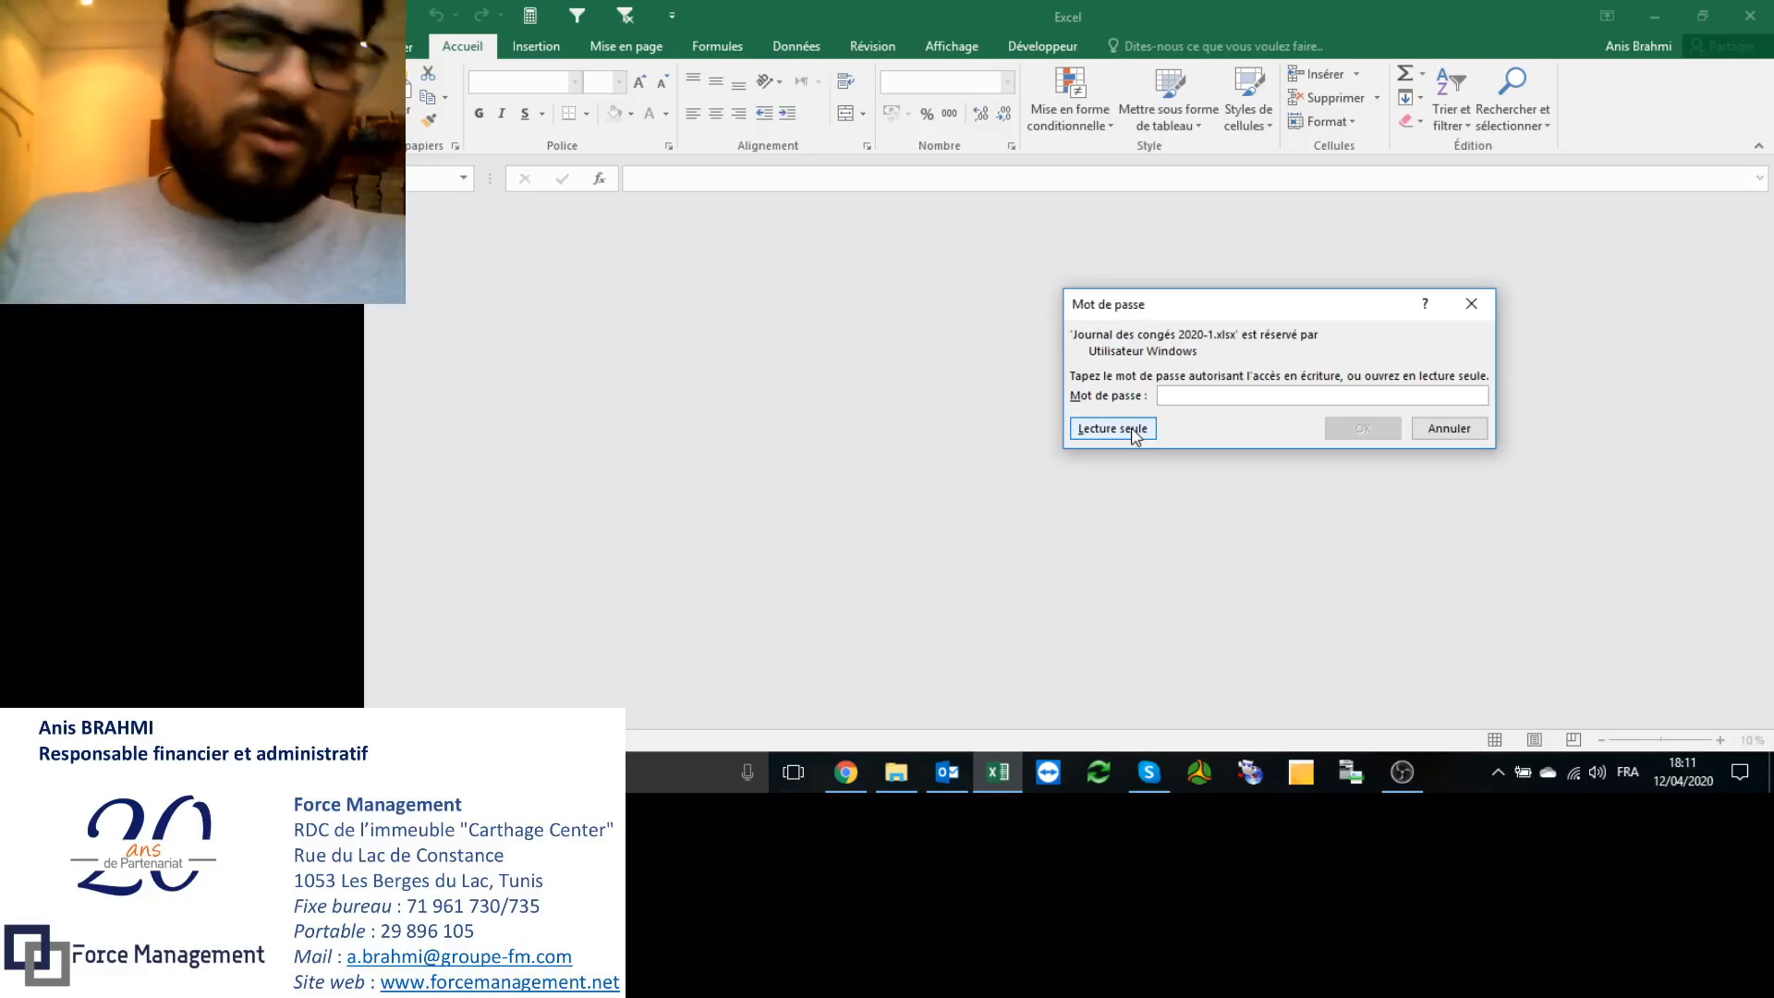
{"action": "left_click", "coordinate": [1464, 430]}
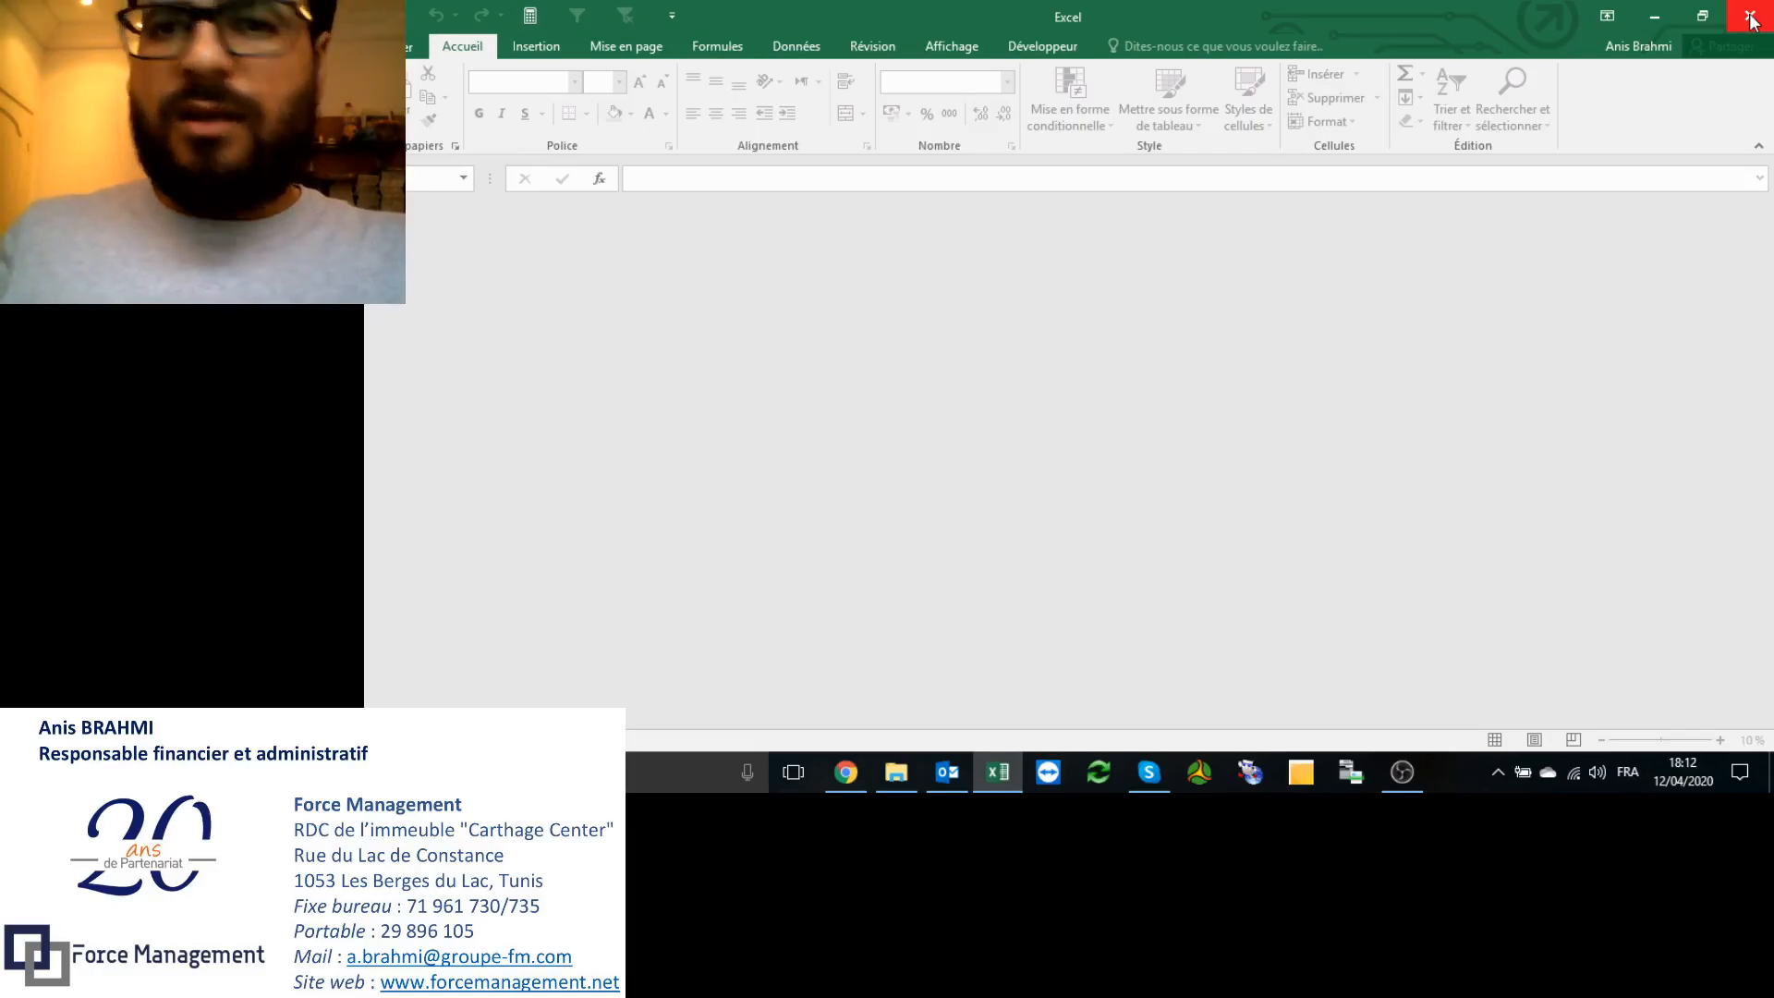
{"action": "left_click", "coordinate": [1751, 21]}
Step: Refresh the desktop until the 'Sauvegarde de Journal des congés' backup file appears
{"action": "right_click", "coordinate": [930, 266]}
{"action": "left_click", "coordinate": [972, 323]}
{"action": "right_click", "coordinate": [822, 297]}
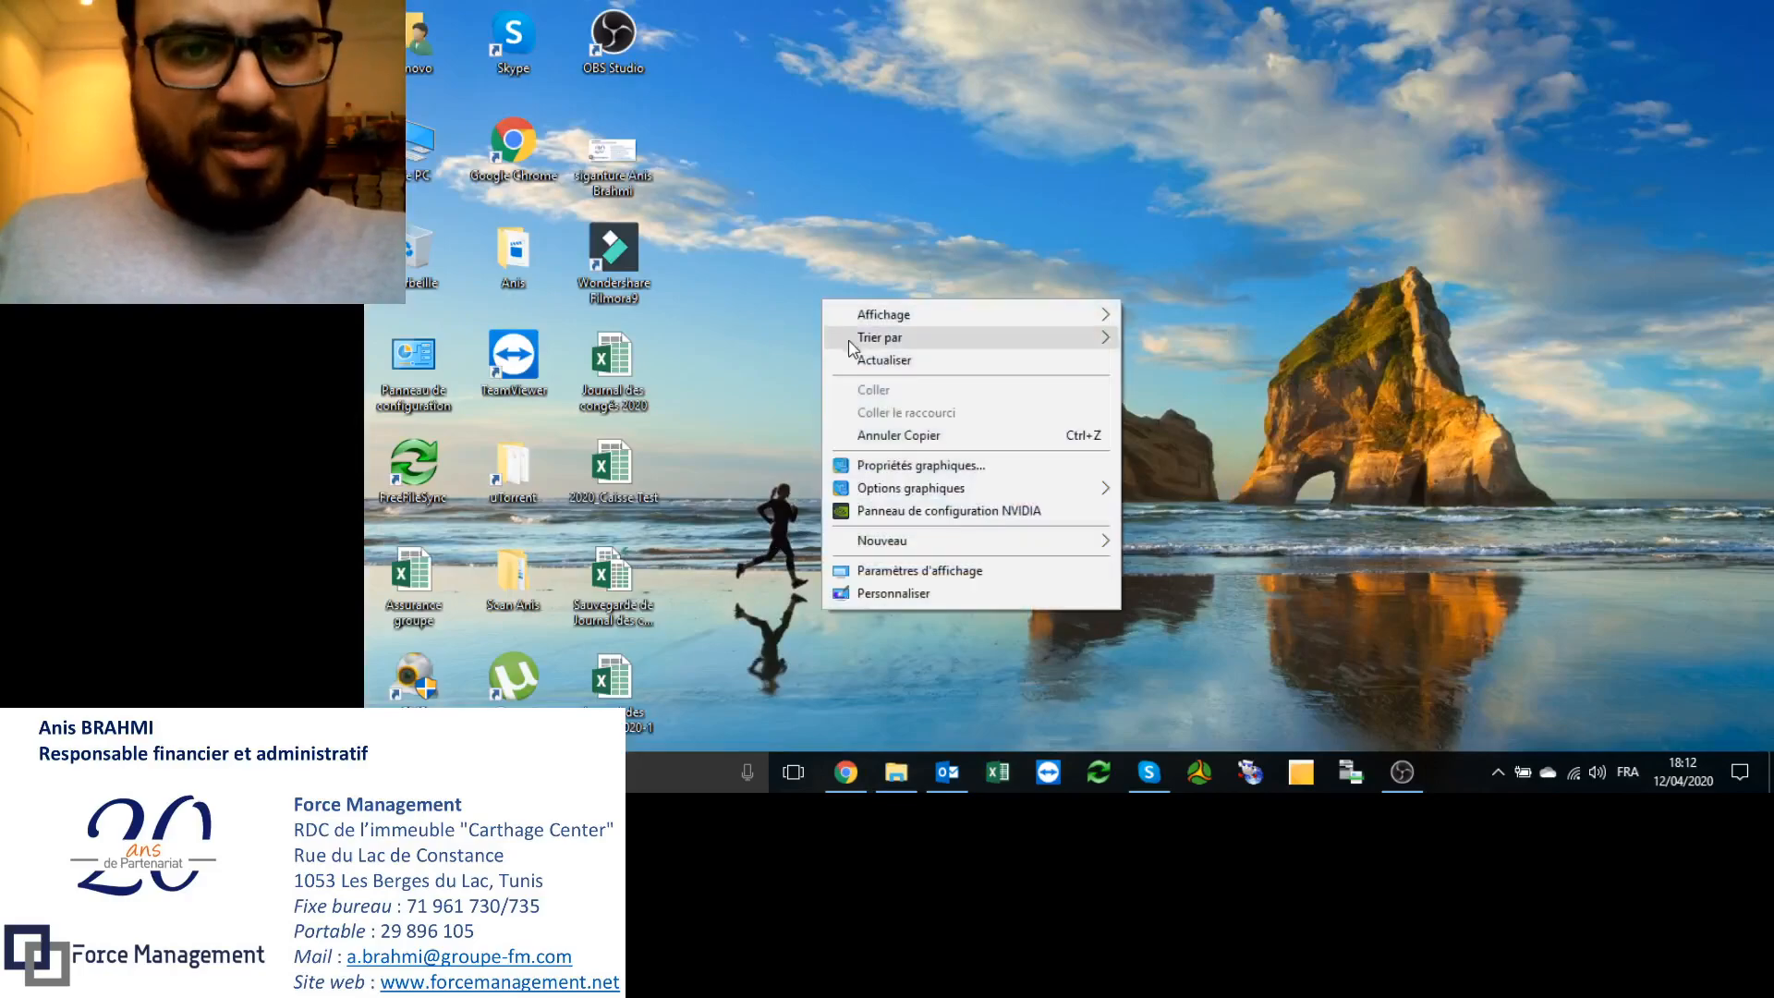
{"action": "left_click", "coordinate": [882, 352]}
{"action": "right_click", "coordinate": [913, 303]}
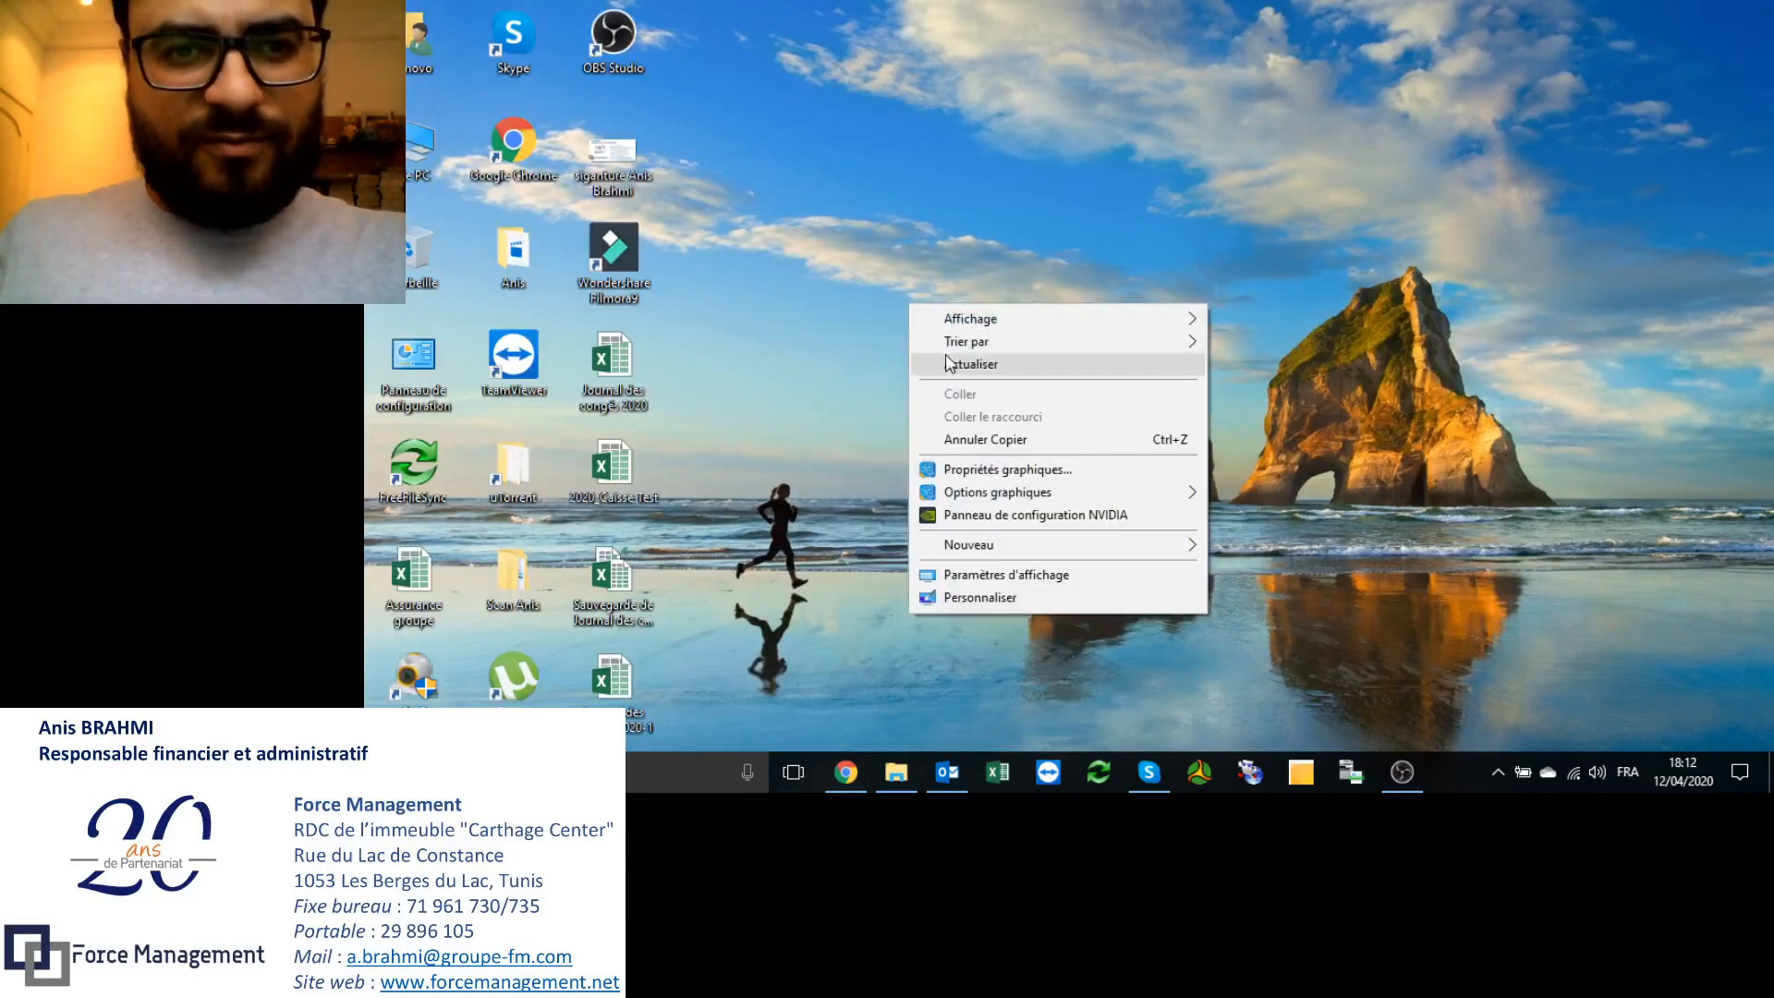